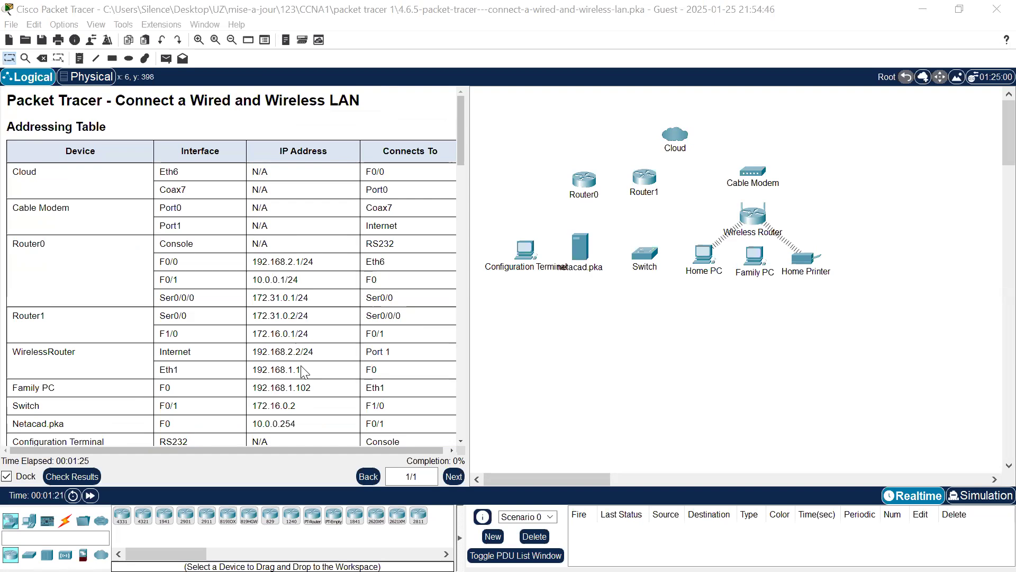
# Connect Router0 FastEthernet0/0 to the Cloud's Ethernet6 port with a Copper Straight-Through cable
pyautogui.scroll(-4, 212, 344)
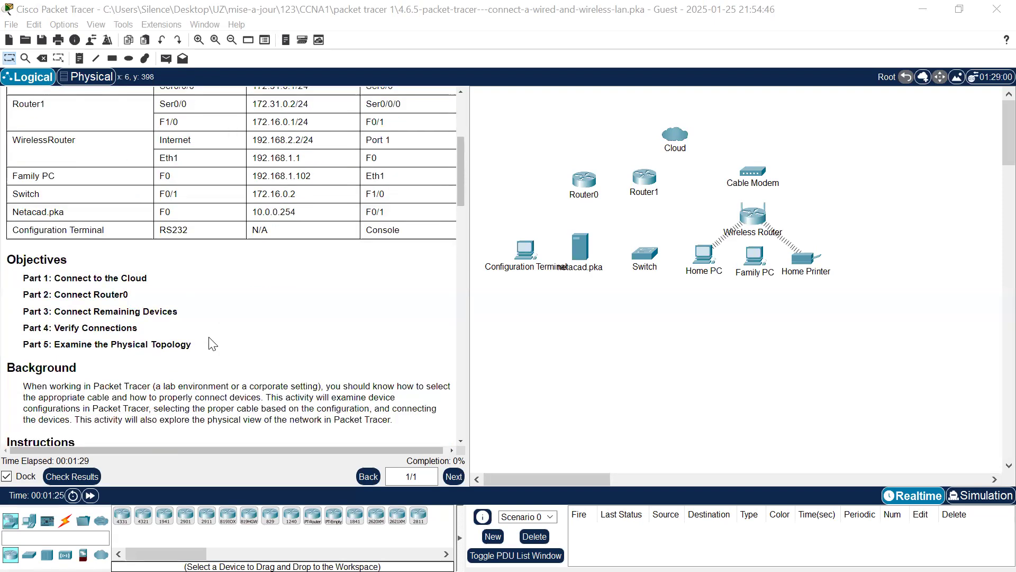
pyautogui.scroll(-1, 212, 343)
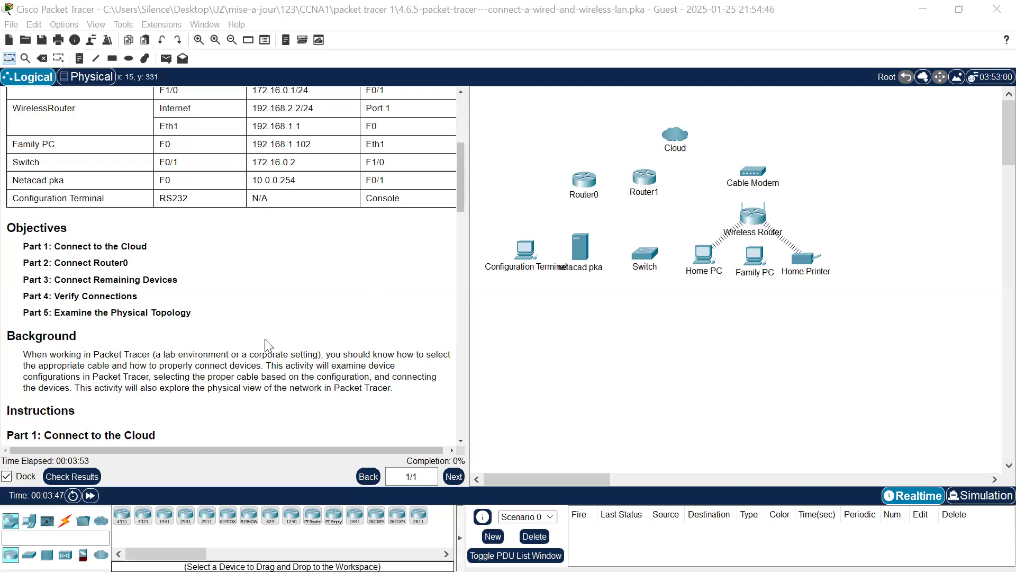
pyautogui.scroll(-1, 244, 353)
pyautogui.scroll(-6, 244, 353)
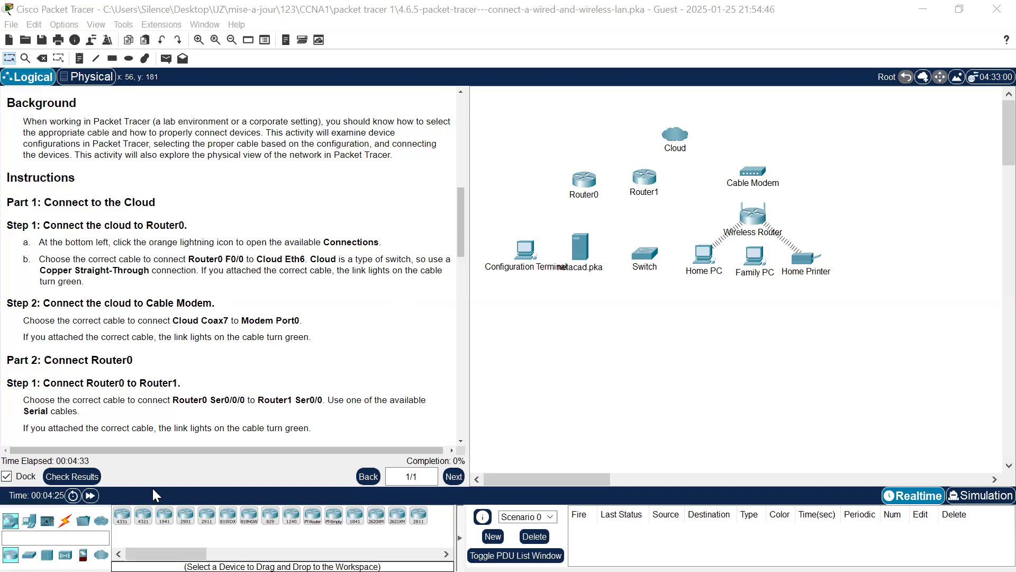
pyautogui.click(65, 520)
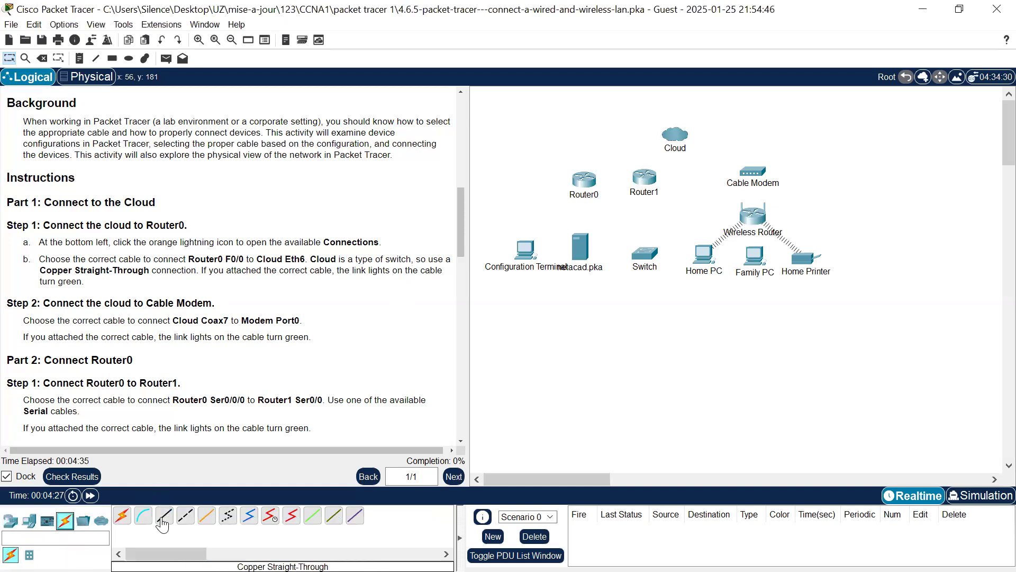
pyautogui.click(165, 515)
pyautogui.moveTo(224, 260); pyautogui.dragTo(306, 261)
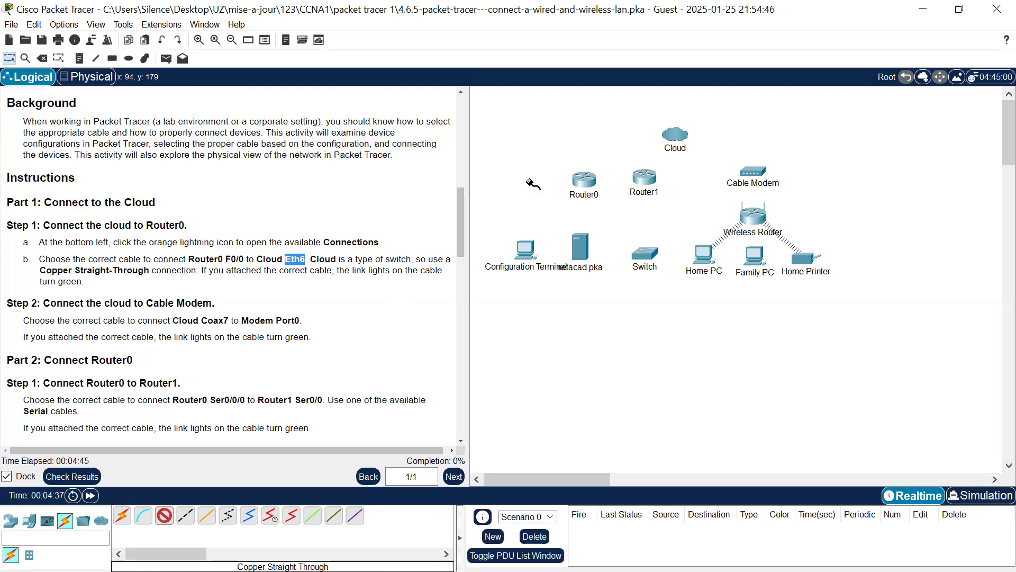
pyautogui.click(586, 182)
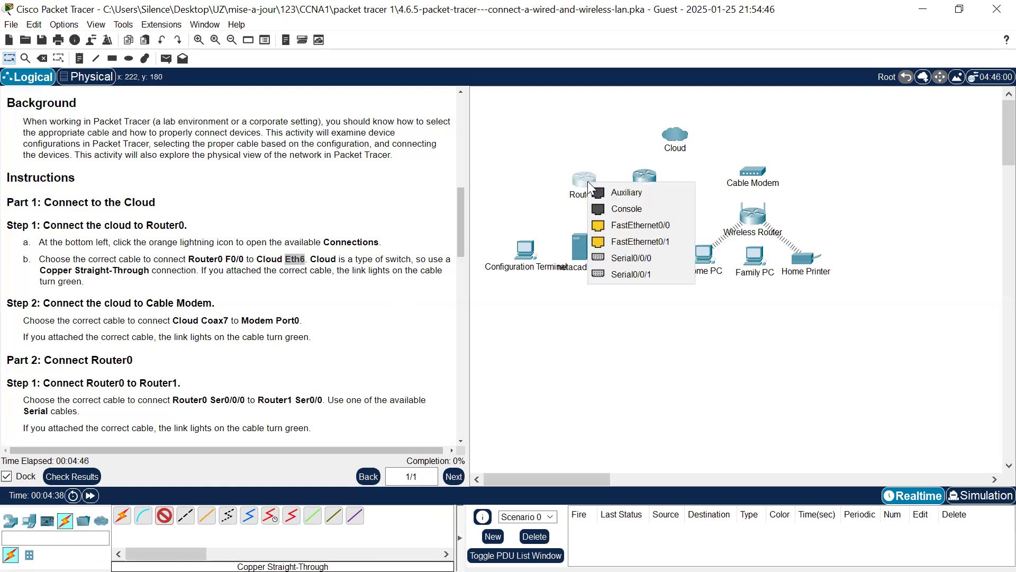
pyautogui.click(634, 229)
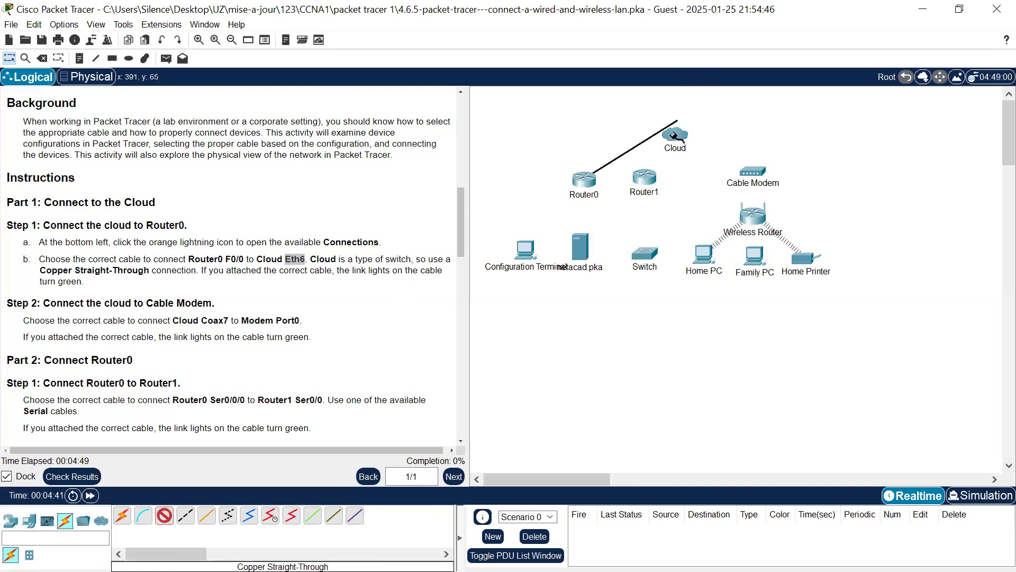
pyautogui.click(673, 137)
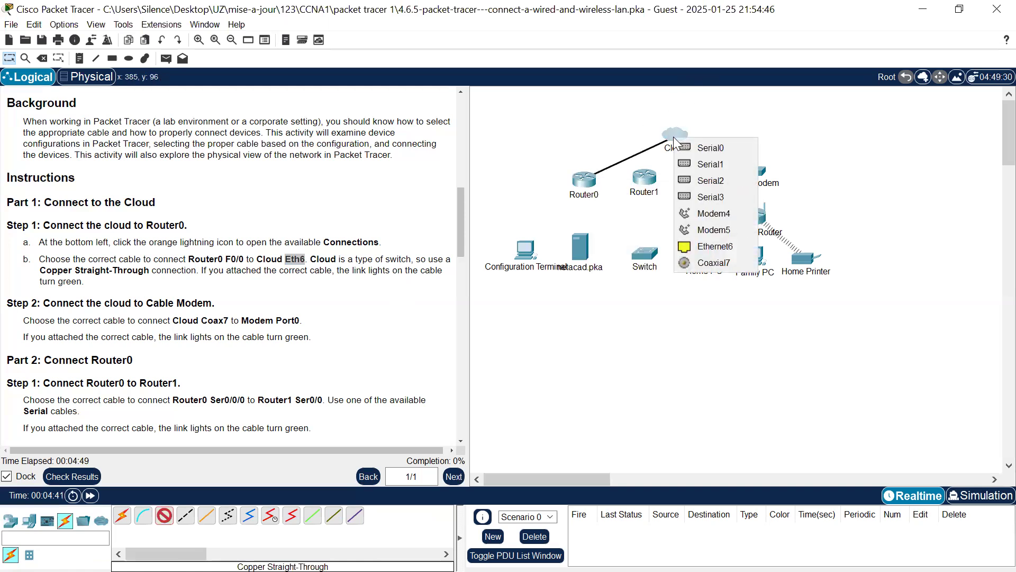
pyautogui.click(714, 245)
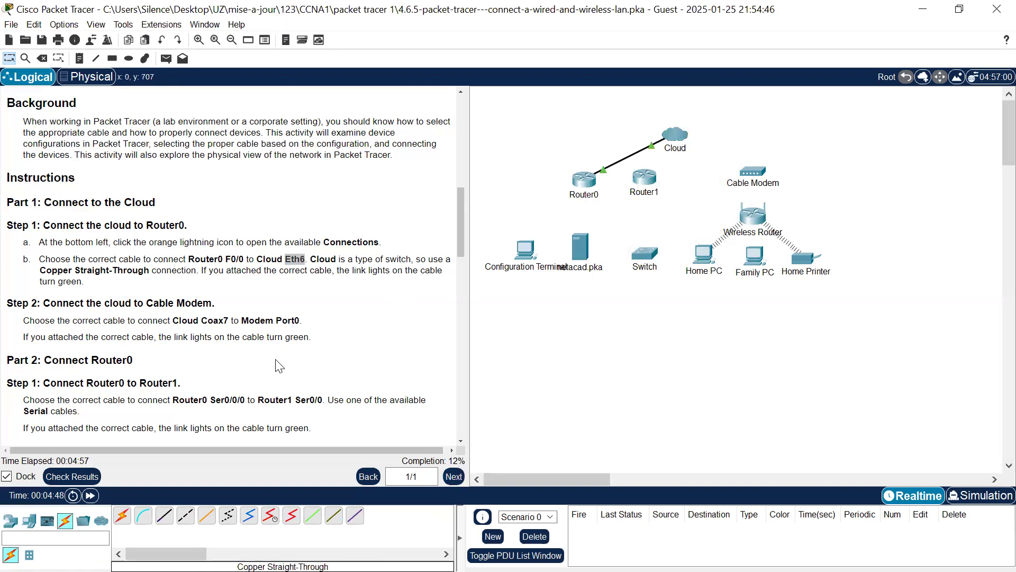
# Connect the Cloud's Coaxial7 port to Port 0 of the Cable Modem with a Coaxial cable
pyautogui.scroll(-1, 279, 366)
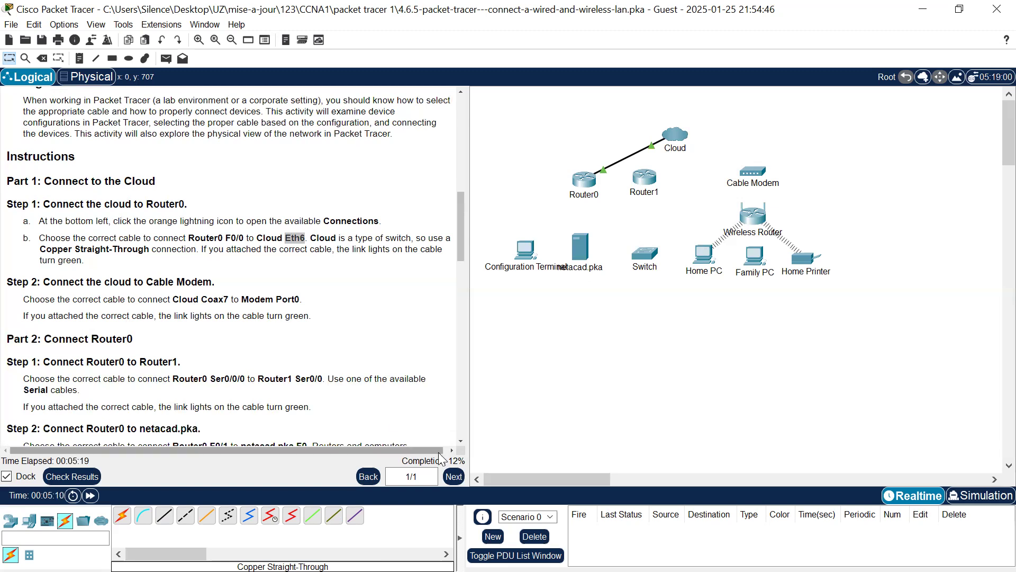
pyautogui.click(250, 517)
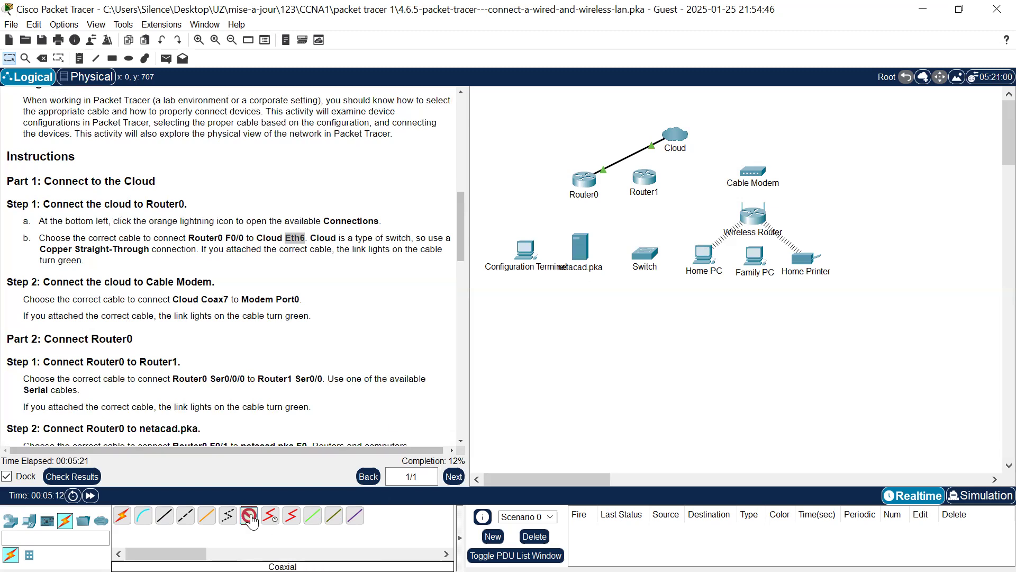
pyautogui.click(683, 140)
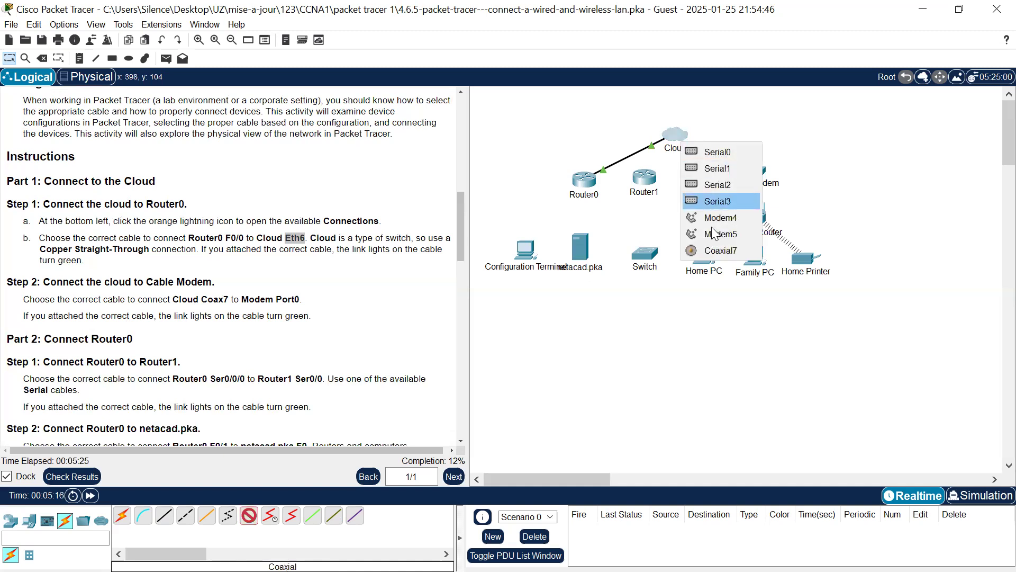
pyautogui.click(715, 251)
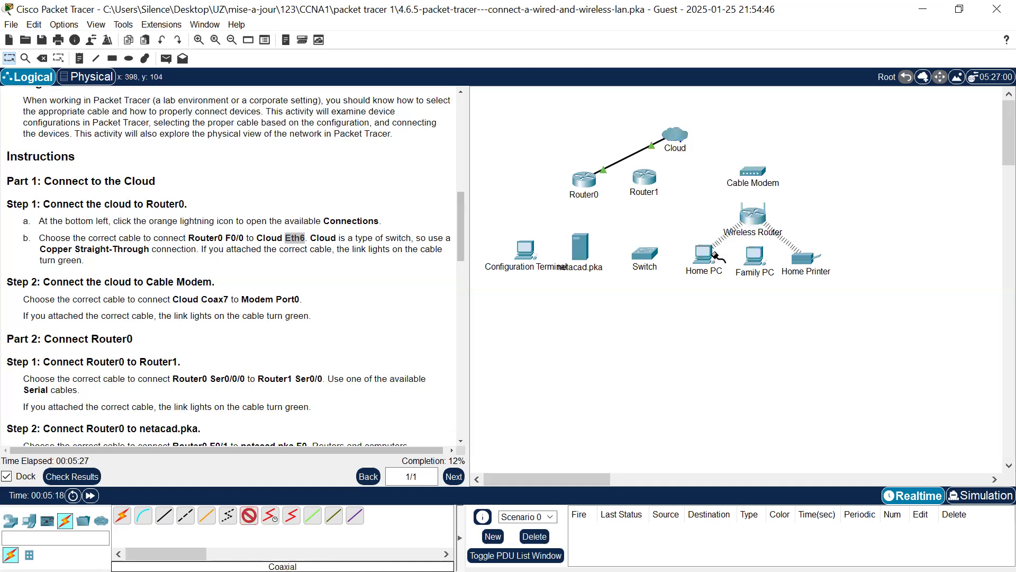
pyautogui.click(759, 175)
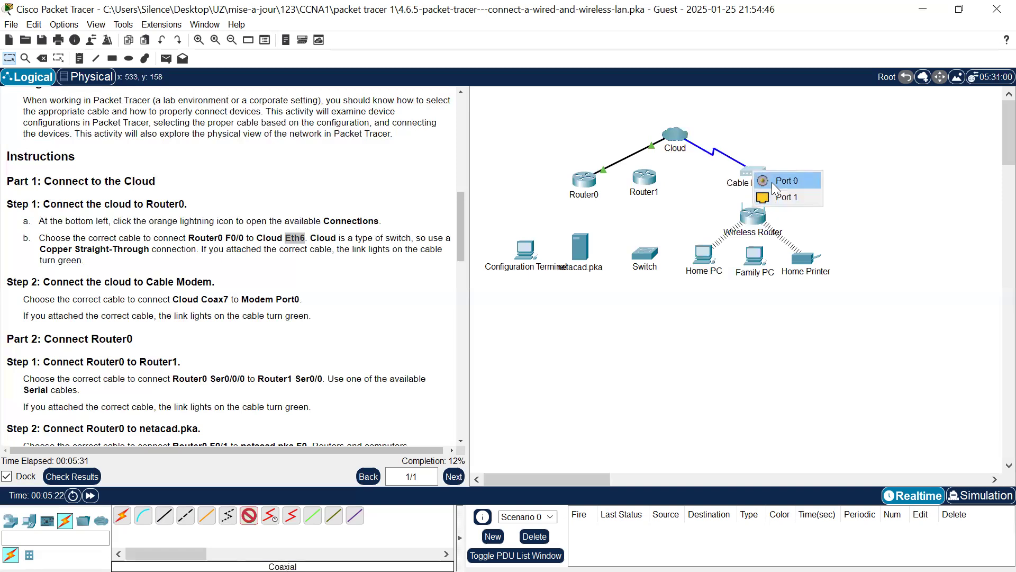
pyautogui.click(772, 182)
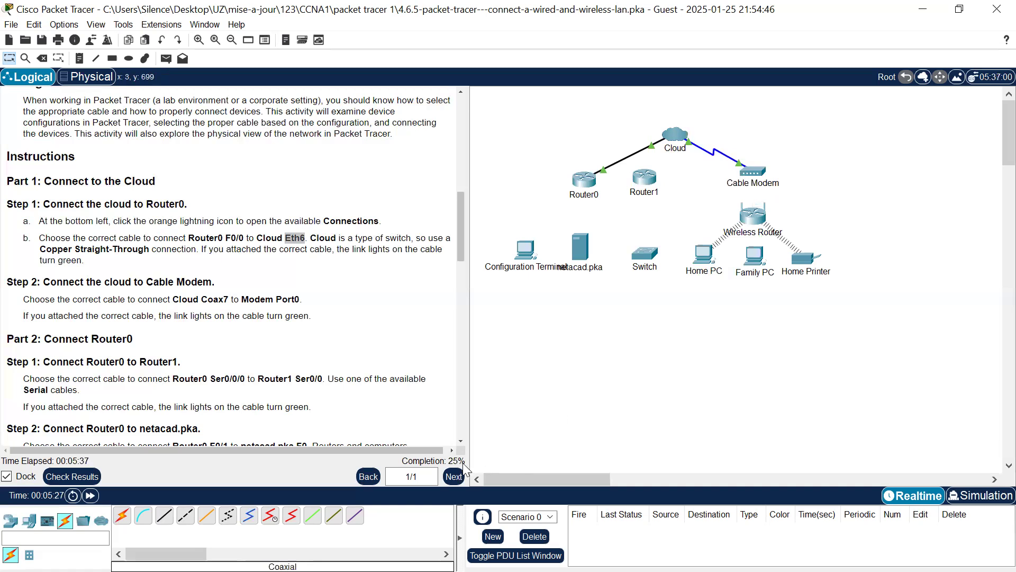
# Connect Router0 Serial0/0/0 to Router1 Serial0/0 with a Serial DCE cable
pyautogui.scroll(-2, 300, 376)
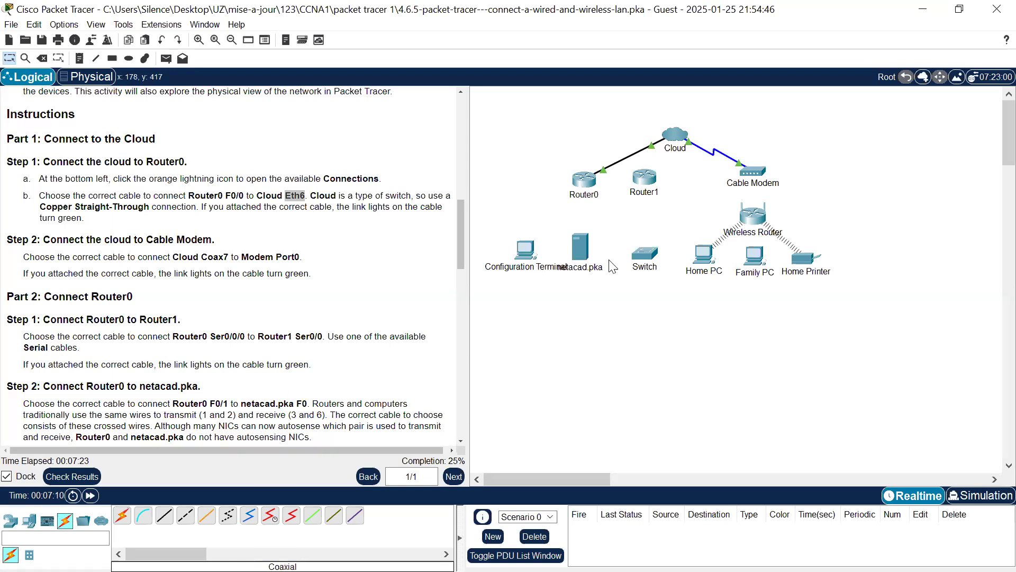
pyautogui.click(271, 516)
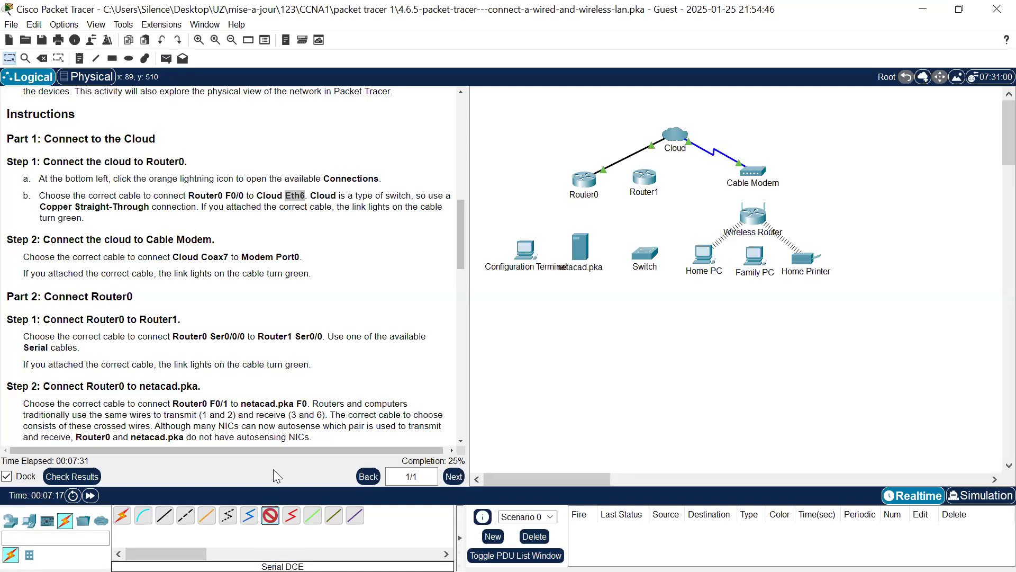
pyautogui.click(589, 188)
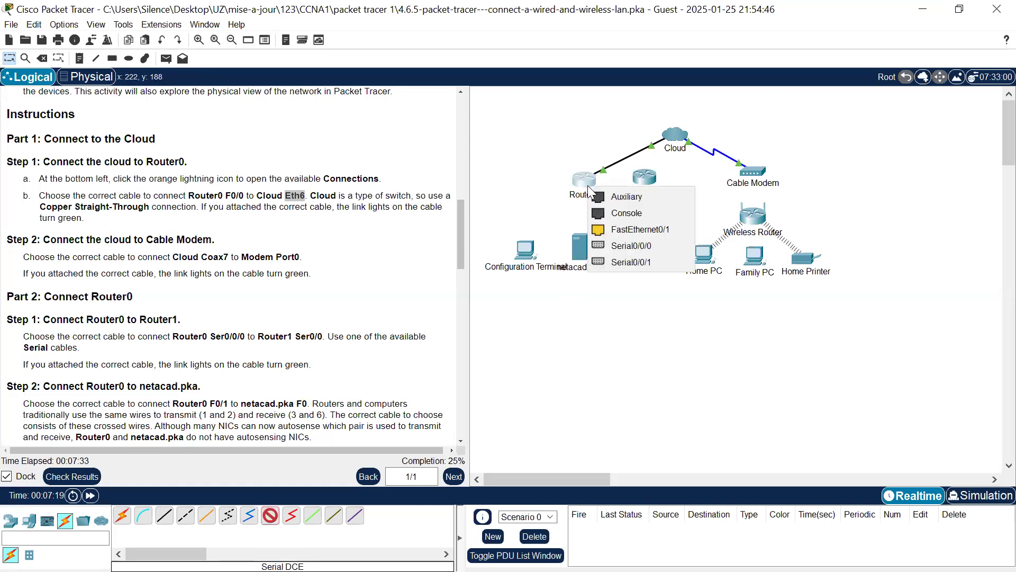
pyautogui.click(625, 246)
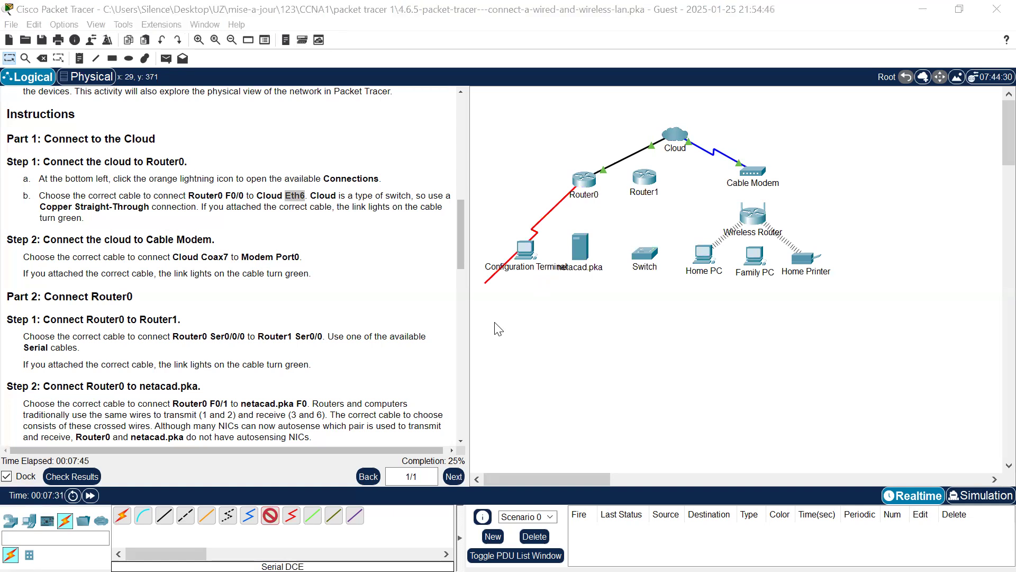
pyautogui.click(644, 179)
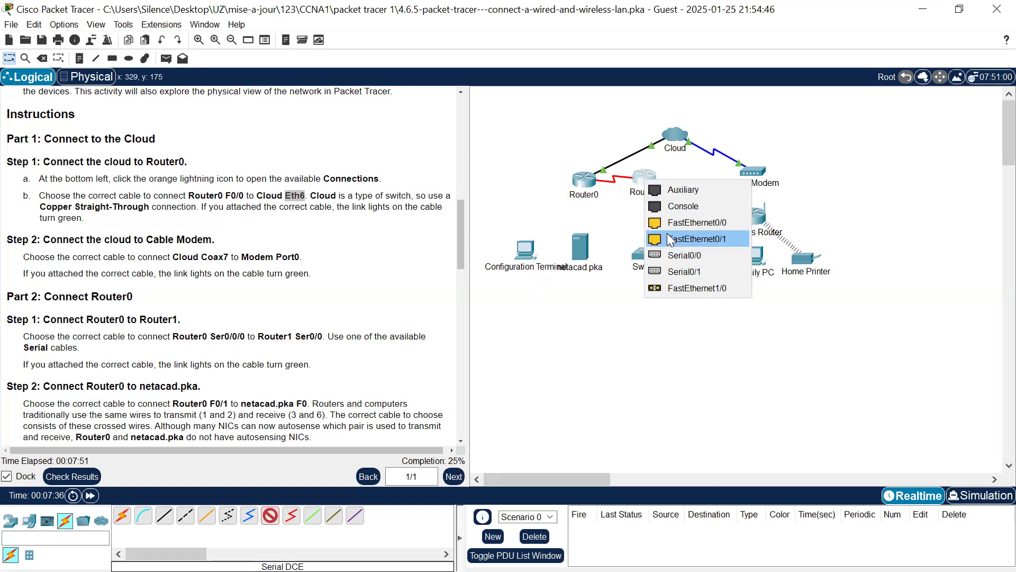
pyautogui.click(684, 256)
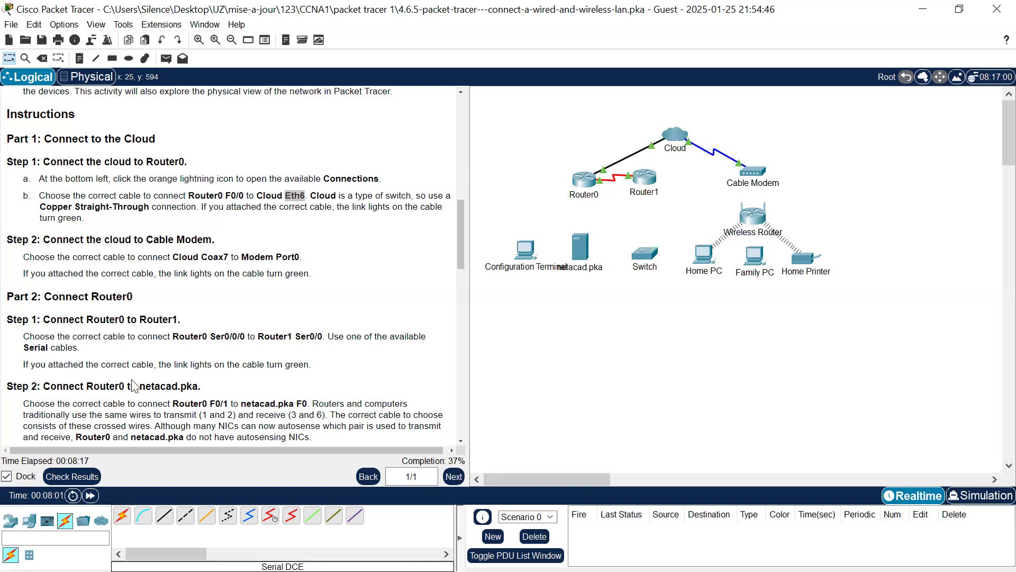
# Read the activity instructions for connecting Router0 to netacad.pka and to the Configuration Terminal
pyautogui.scroll(-3, 134, 386)
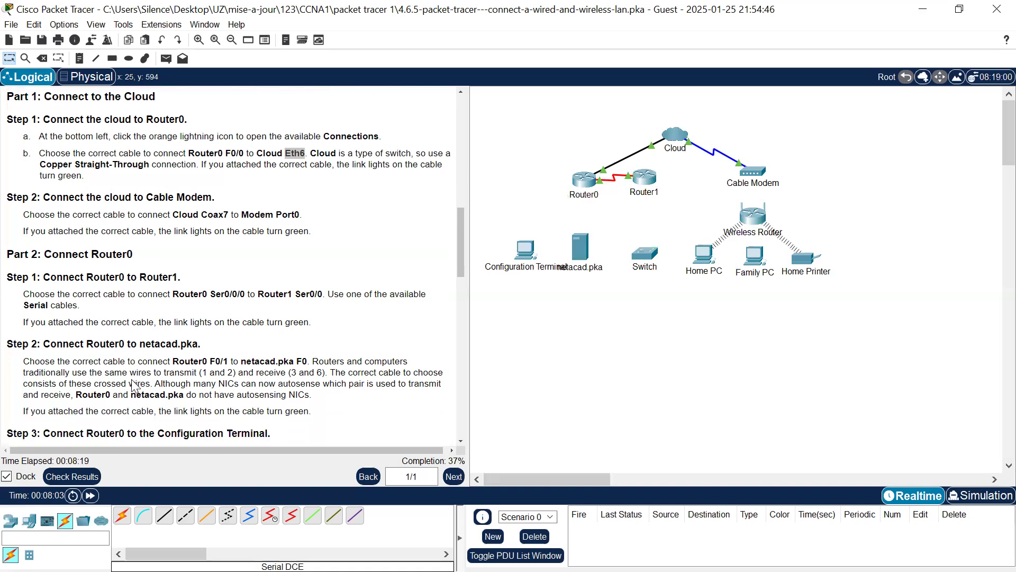
pyautogui.scroll(-1, 134, 386)
pyautogui.scroll(-3, 133, 385)
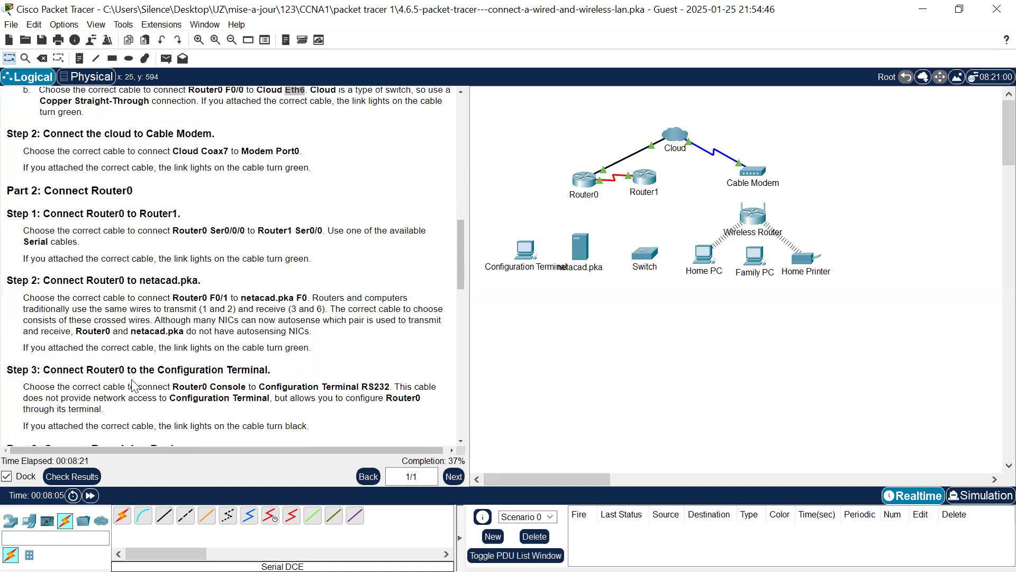
pyautogui.scroll(-1, 134, 386)
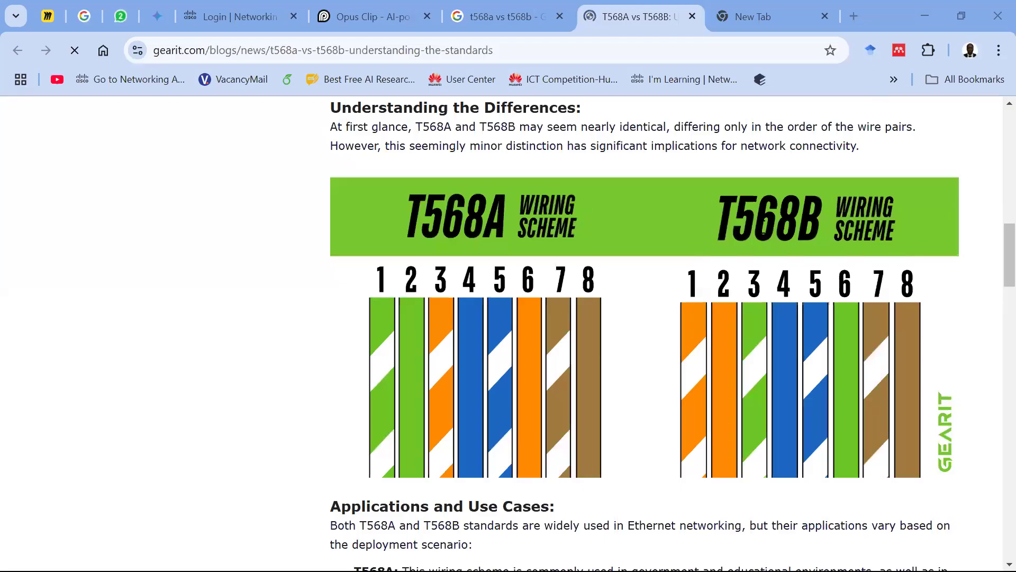
# Switch from the T568A and T568B wiring scheme web page back to the Packet Tracer activity
pyautogui.press('super')
pyautogui.moveTo(563, 561)
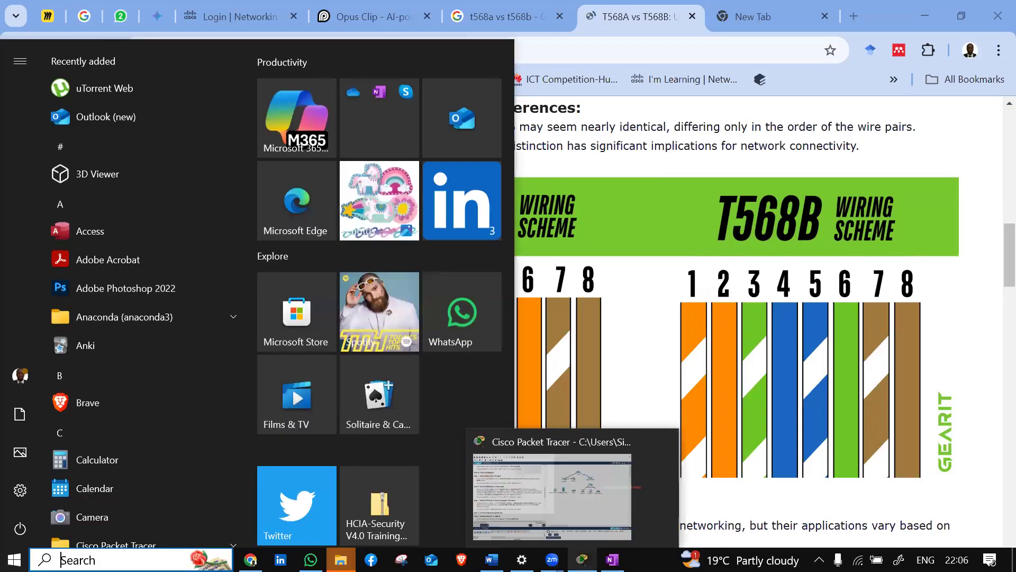
pyautogui.click(498, 451)
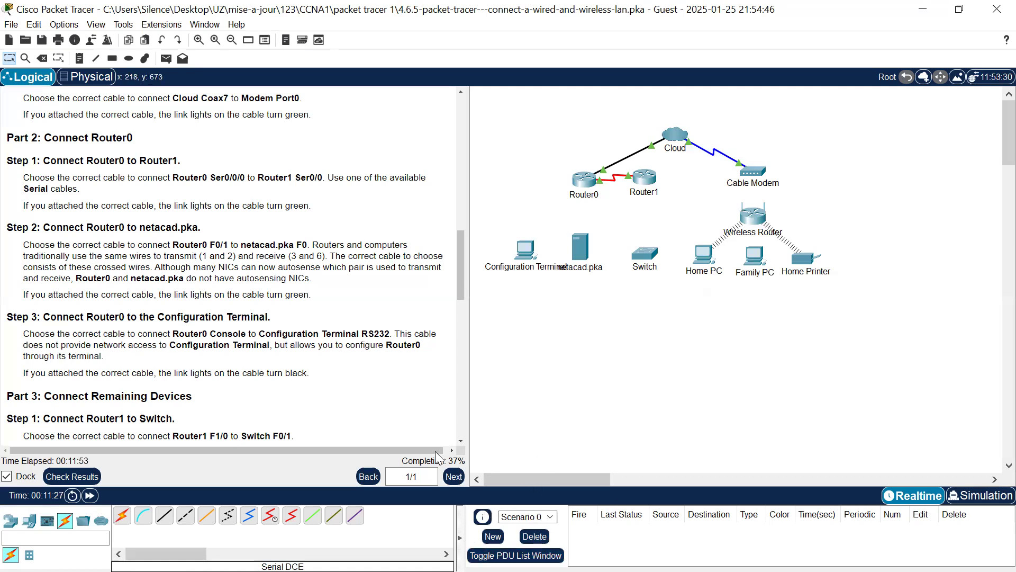
# Switch to the blank OneNote page and handwrite the headings "T568A" and "T568B" side by side
pyautogui.press('super')
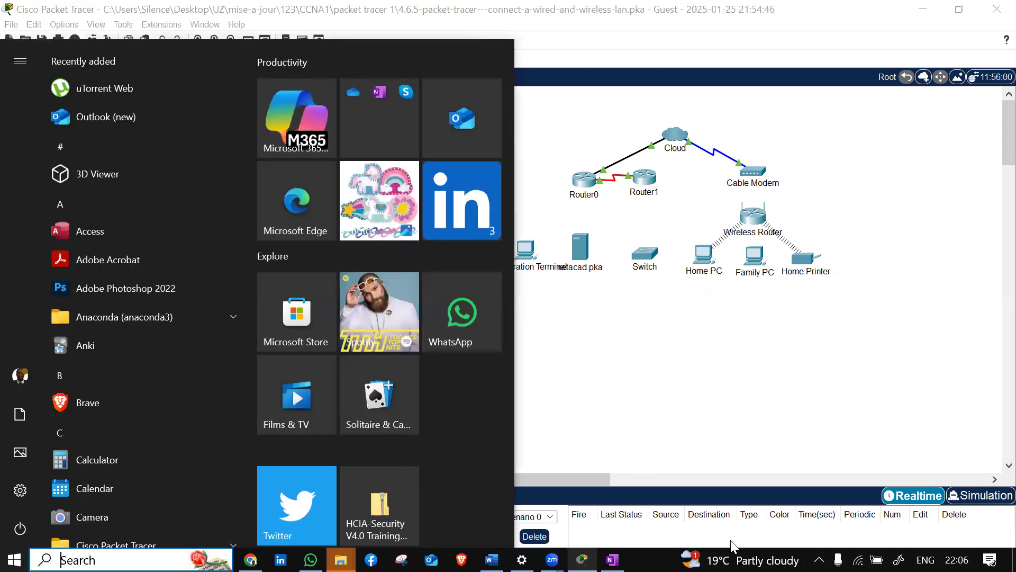
pyautogui.click(613, 560)
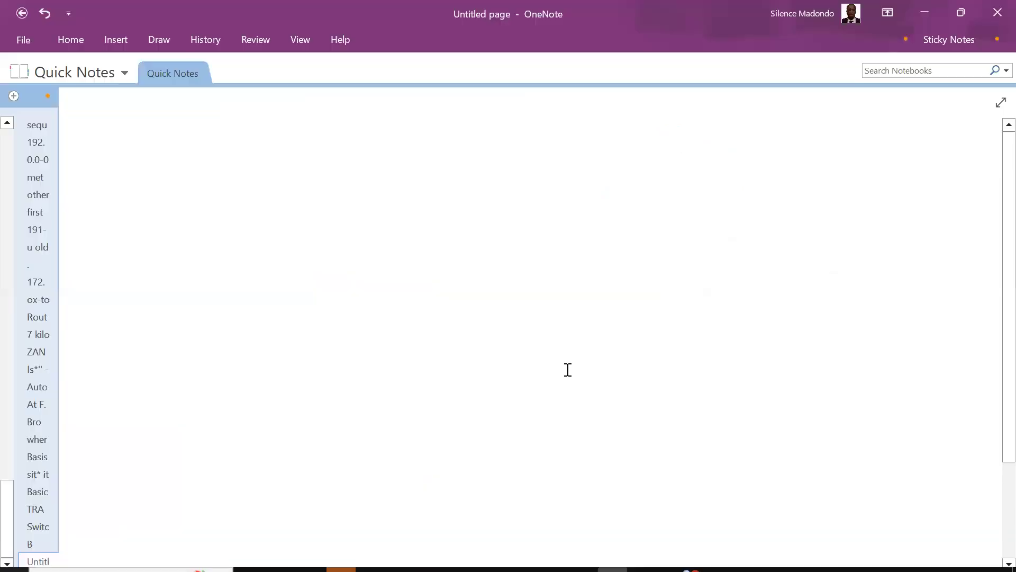
pyautogui.moveTo(121, 172)
pyautogui.mouseDown()
pyautogui.moveTo(142, 162)
pyautogui.moveTo(130, 190)
pyautogui.mouseUp()
pyautogui.moveTo(153, 164)
pyautogui.mouseDown()
pyautogui.moveTo(142, 196)
pyautogui.moveTo(178, 166)
pyautogui.moveTo(226, 200)
pyautogui.moveTo(216, 177)
pyautogui.mouseUp()
pyautogui.moveTo(369, 167)
pyautogui.mouseDown()
pyautogui.moveTo(388, 189)
pyautogui.moveTo(409, 189)
pyautogui.mouseUp()
pyautogui.moveTo(400, 168); pyautogui.dragTo(416, 157)
pyautogui.moveTo(427, 150); pyautogui.dragTo(422, 174)
pyautogui.moveTo(442, 154)
pyautogui.mouseDown()
pyautogui.moveTo(451, 185)
pyautogui.moveTo(437, 160)
pyautogui.moveTo(466, 186)
pyautogui.mouseUp()
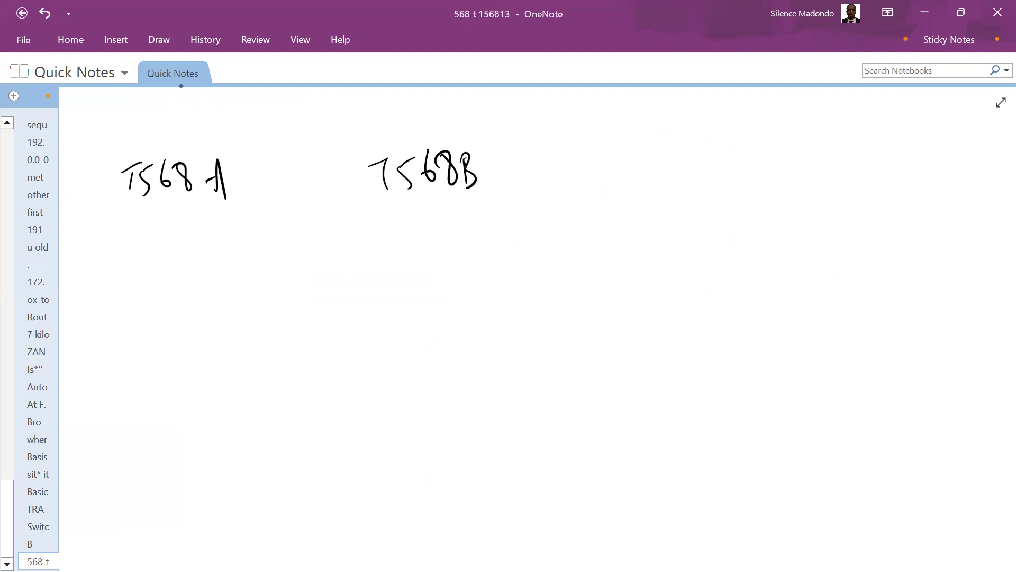
# Handwrite "Straight through" below the T568A heading
pyautogui.moveTo(179, 227); pyautogui.dragTo(175, 258)
pyautogui.moveTo(195, 219)
pyautogui.mouseDown()
pyautogui.moveTo(186, 263)
pyautogui.moveTo(209, 240)
pyautogui.mouseUp()
pyautogui.moveTo(203, 244)
pyautogui.mouseDown()
pyautogui.moveTo(206, 259)
pyautogui.moveTo(210, 237)
pyautogui.mouseUp()
pyautogui.moveTo(226, 242); pyautogui.dragTo(248, 257)
pyautogui.moveTo(247, 221); pyautogui.dragTo(239, 277)
pyautogui.moveTo(253, 229); pyautogui.dragTo(256, 274)
pyautogui.moveTo(308, 214)
pyautogui.mouseDown()
pyautogui.moveTo(304, 268)
pyautogui.moveTo(321, 233)
pyautogui.mouseUp()
pyautogui.moveTo(320, 242); pyautogui.dragTo(368, 249)
pyautogui.moveTo(365, 214); pyautogui.dragTo(377, 248)
pyautogui.moveTo(375, 244); pyautogui.dragTo(384, 247)
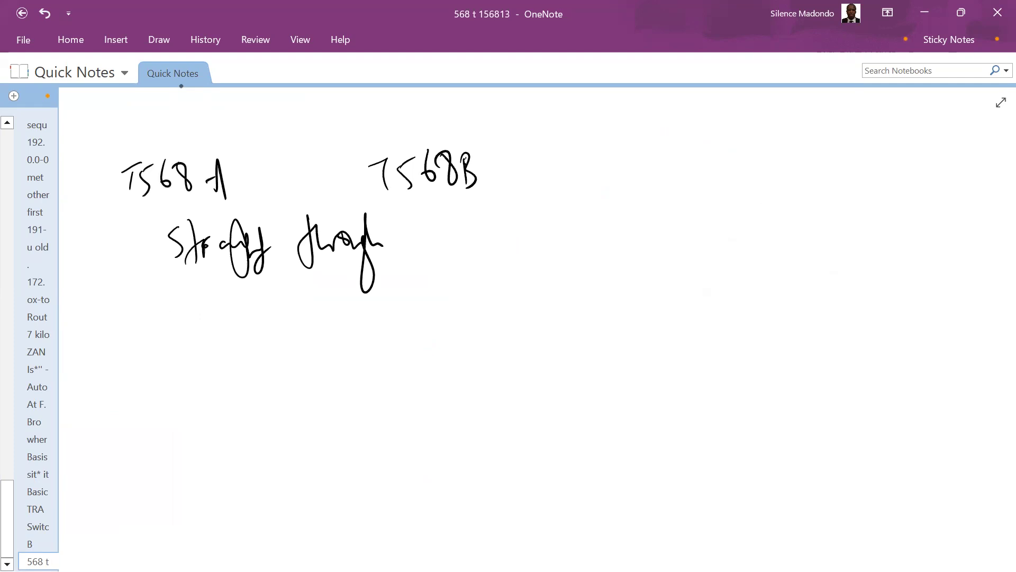
# Underline the T568A heading and the word "through", and remove the underline drawn below T568B
pyautogui.moveTo(165, 210); pyautogui.dragTo(218, 210)
pyautogui.moveTo(432, 213); pyautogui.dragTo(458, 207)
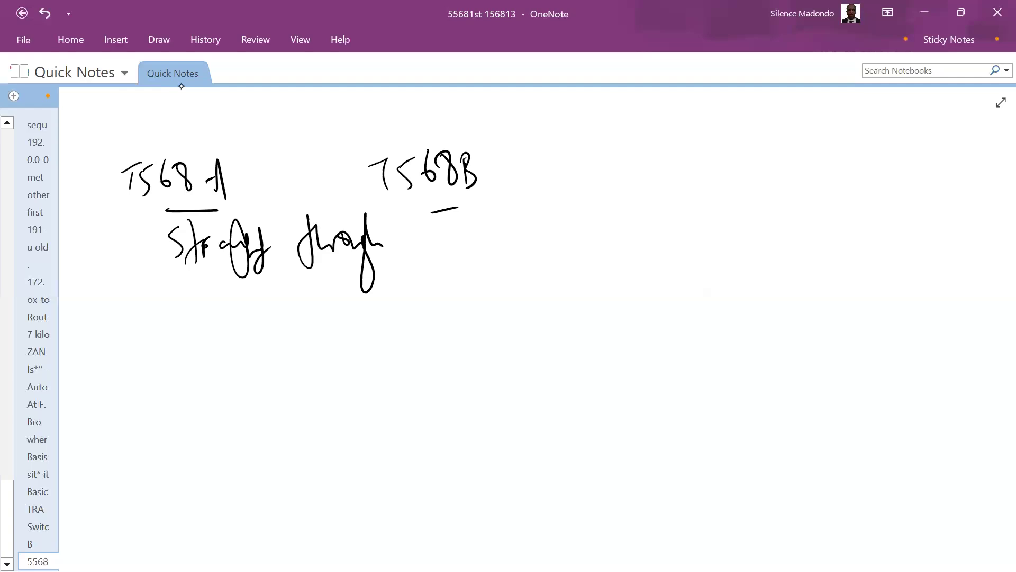
pyautogui.moveTo(295, 286); pyautogui.dragTo(325, 284)
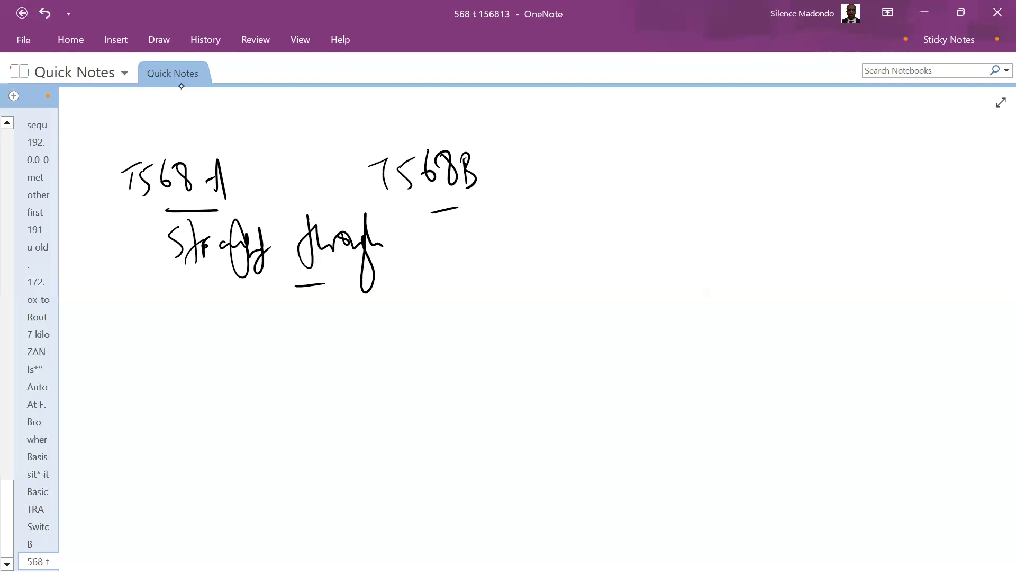
pyautogui.hotkey('ctrl', 'z')
# Sketch the straight-through pairing beside its label: T568A joined by a line to T568A, with "B" below each end
pyautogui.moveTo(443, 226); pyautogui.dragTo(466, 219)
pyautogui.moveTo(457, 222)
pyautogui.mouseDown()
pyautogui.moveTo(454, 242)
pyautogui.moveTo(465, 245)
pyautogui.mouseUp()
pyautogui.moveTo(492, 213); pyautogui.dragTo(490, 232)
pyautogui.moveTo(509, 220); pyautogui.dragTo(499, 245)
pyautogui.moveTo(516, 239)
pyautogui.mouseDown()
pyautogui.moveTo(531, 208)
pyautogui.moveTo(537, 247)
pyautogui.moveTo(705, 229)
pyautogui.moveTo(733, 203)
pyautogui.mouseUp()
pyautogui.moveTo(715, 208); pyautogui.dragTo(716, 242)
pyautogui.moveTo(746, 211)
pyautogui.mouseDown()
pyautogui.moveTo(729, 243)
pyautogui.moveTo(750, 230)
pyautogui.moveTo(738, 235)
pyautogui.mouseUp()
pyautogui.moveTo(773, 201)
pyautogui.mouseDown()
pyautogui.moveTo(762, 230)
pyautogui.moveTo(774, 213)
pyautogui.moveTo(798, 223)
pyautogui.moveTo(793, 245)
pyautogui.mouseUp()
pyautogui.moveTo(801, 210)
pyautogui.mouseDown()
pyautogui.moveTo(819, 245)
pyautogui.moveTo(811, 227)
pyautogui.mouseUp()
pyautogui.moveTo(523, 272); pyautogui.dragTo(523, 301)
pyautogui.moveTo(743, 266); pyautogui.dragTo(747, 299)
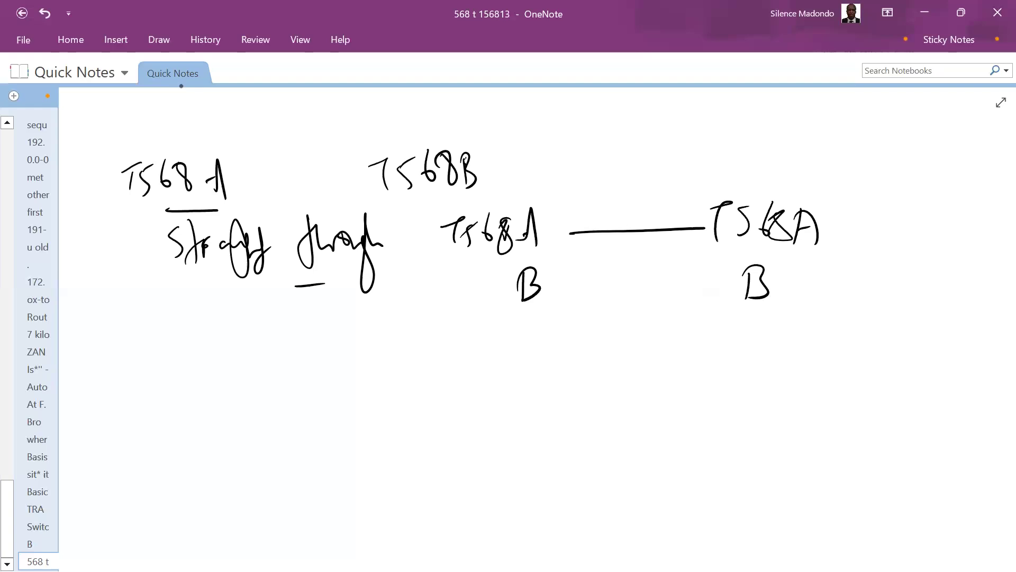
# Handwrite "Crossover" below the straight-through notes and sketch its pairing beside it: T568A joined by a line to T568B
pyautogui.moveTo(205, 392)
pyautogui.mouseDown()
pyautogui.moveTo(265, 445)
pyautogui.moveTo(281, 421)
pyautogui.moveTo(292, 439)
pyautogui.mouseUp()
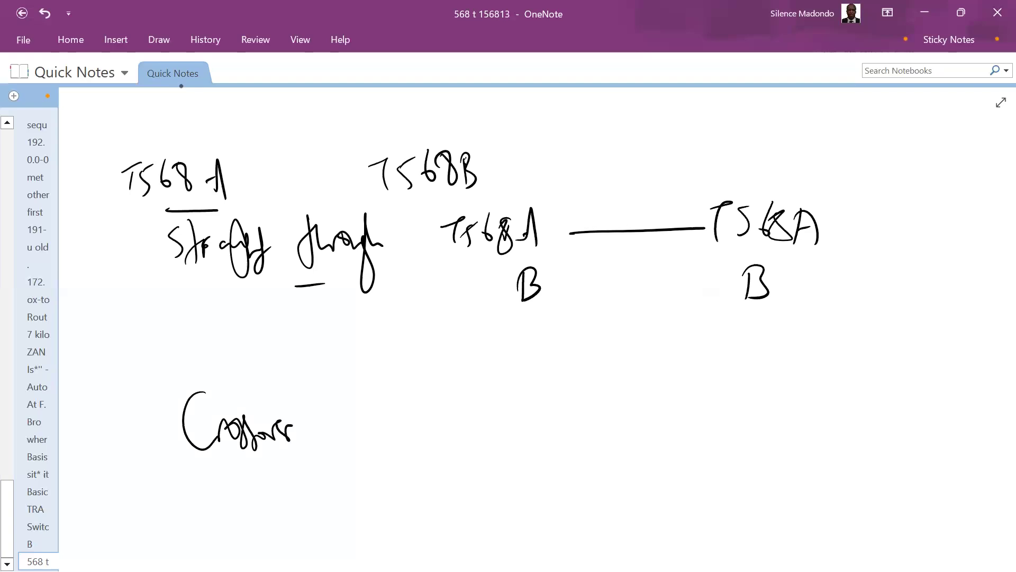
pyautogui.moveTo(429, 402)
pyautogui.mouseDown()
pyautogui.moveTo(454, 384)
pyautogui.moveTo(447, 423)
pyautogui.mouseUp()
pyautogui.moveTo(465, 395)
pyautogui.mouseDown()
pyautogui.moveTo(458, 419)
pyautogui.moveTo(475, 418)
pyautogui.mouseUp()
pyautogui.moveTo(469, 415)
pyautogui.mouseDown()
pyautogui.moveTo(497, 422)
pyautogui.moveTo(492, 393)
pyautogui.moveTo(516, 378)
pyautogui.mouseUp()
pyautogui.moveTo(517, 378)
pyautogui.mouseDown()
pyautogui.moveTo(522, 418)
pyautogui.moveTo(529, 397)
pyautogui.mouseUp()
pyautogui.moveTo(568, 415); pyautogui.dragTo(678, 411)
pyautogui.moveTo(697, 377); pyautogui.dragTo(731, 369)
pyautogui.moveTo(719, 377); pyautogui.dragTo(711, 419)
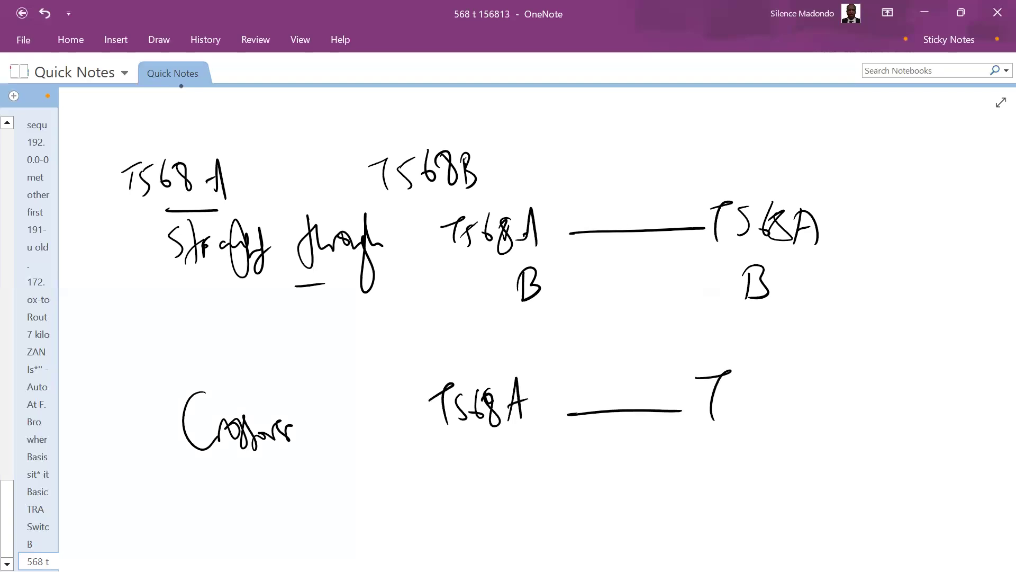
pyautogui.moveTo(751, 383)
pyautogui.mouseDown()
pyautogui.moveTo(741, 408)
pyautogui.moveTo(783, 385)
pyautogui.moveTo(805, 412)
pyautogui.moveTo(808, 395)
pyautogui.moveTo(807, 412)
pyautogui.mouseUp()
pyautogui.click(828, 407)
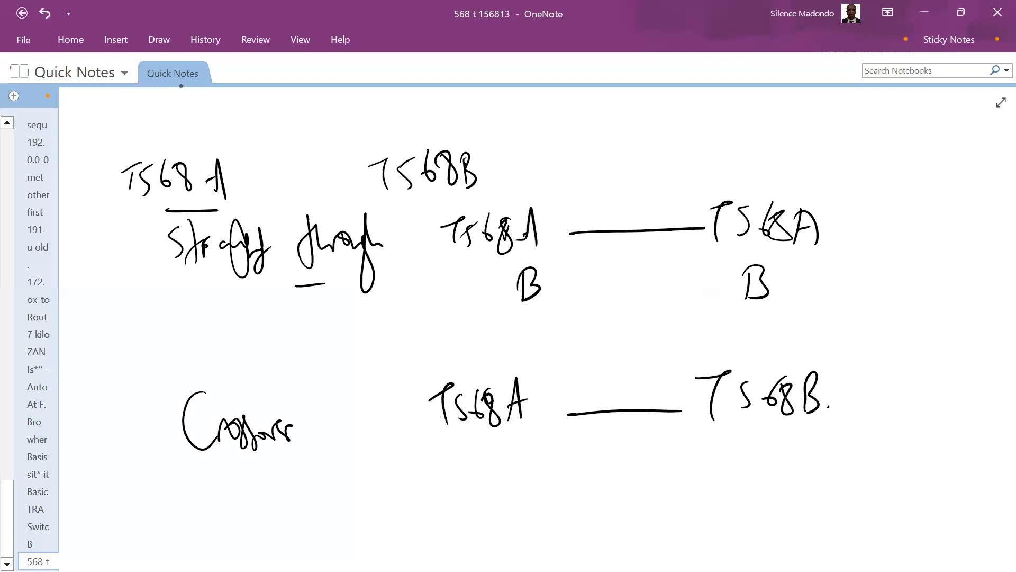
# Draw a curly brace spanning the straight-through and crossover labels, and handwrite "Auto MDX" below them
pyautogui.moveTo(152, 229)
pyautogui.mouseDown()
pyautogui.moveTo(131, 317)
pyautogui.moveTo(162, 493)
pyautogui.mouseUp()
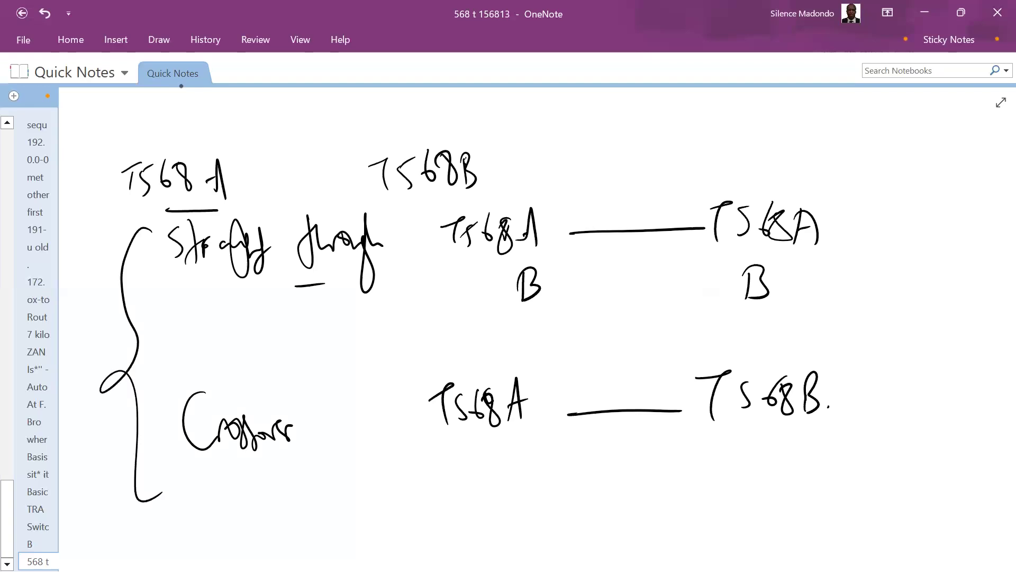
pyautogui.moveTo(312, 540)
pyautogui.mouseDown()
pyautogui.moveTo(352, 507)
pyautogui.moveTo(367, 526)
pyautogui.moveTo(373, 516)
pyautogui.mouseUp()
pyautogui.moveTo(423, 524)
pyautogui.mouseDown()
pyautogui.moveTo(428, 506)
pyautogui.moveTo(460, 522)
pyautogui.mouseUp()
pyautogui.click(488, 519)
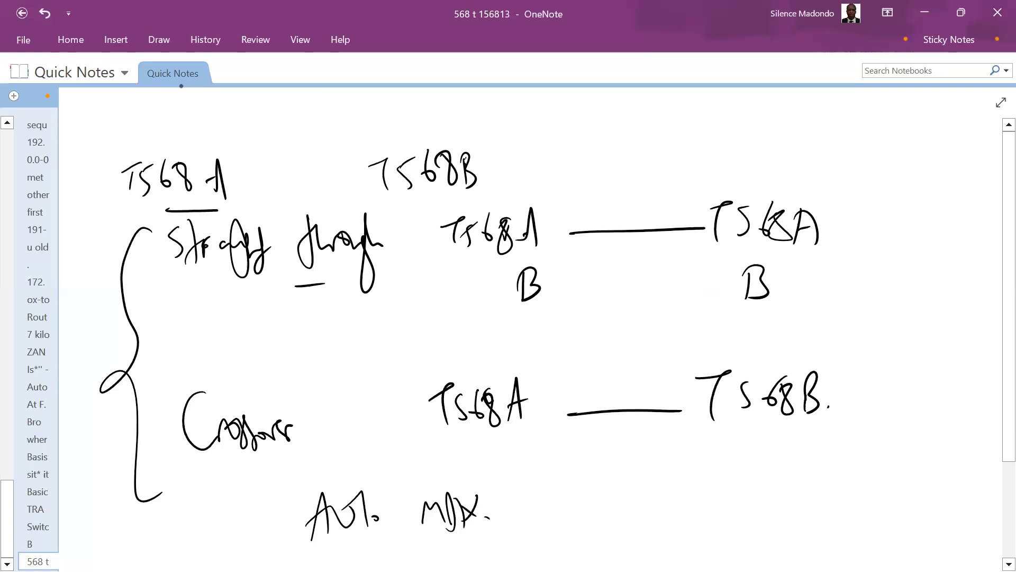
# Draw a slanted stroke after each of the two pairings and a box around the "Auto MDX" note
pyautogui.moveTo(830, 231); pyautogui.dragTo(926, 177)
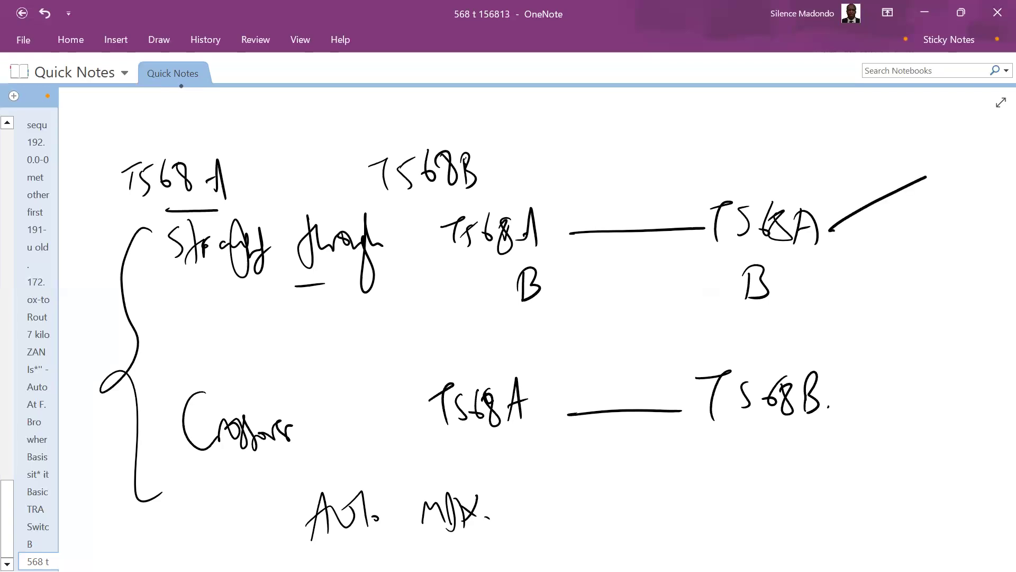
pyautogui.moveTo(830, 403); pyautogui.dragTo(935, 355)
pyautogui.moveTo(310, 471)
pyautogui.mouseDown()
pyautogui.moveTo(495, 521)
pyautogui.moveTo(307, 558)
pyautogui.moveTo(314, 480)
pyautogui.mouseUp()
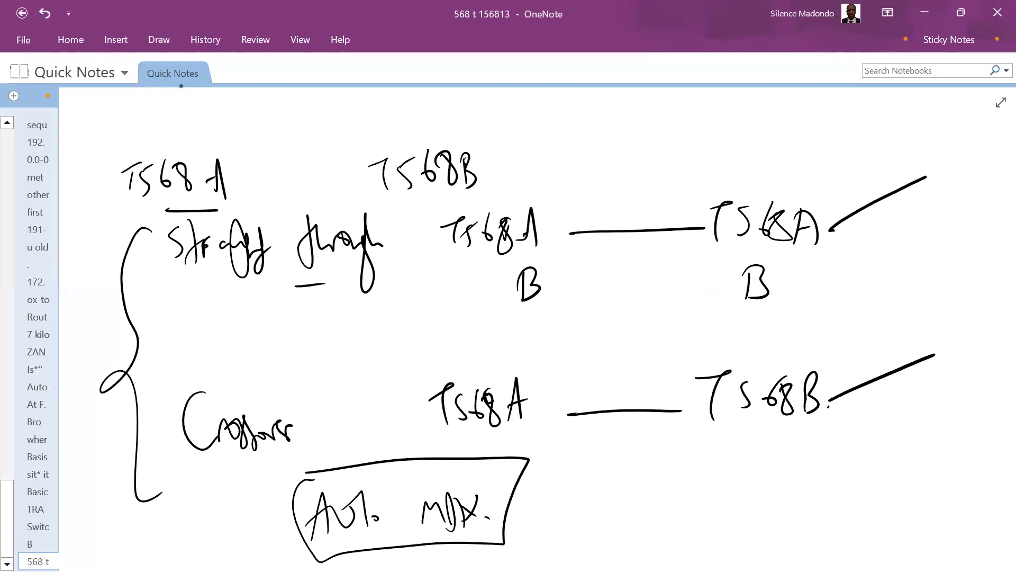
pyautogui.moveTo(590, 426); pyautogui.dragTo(602, 419)
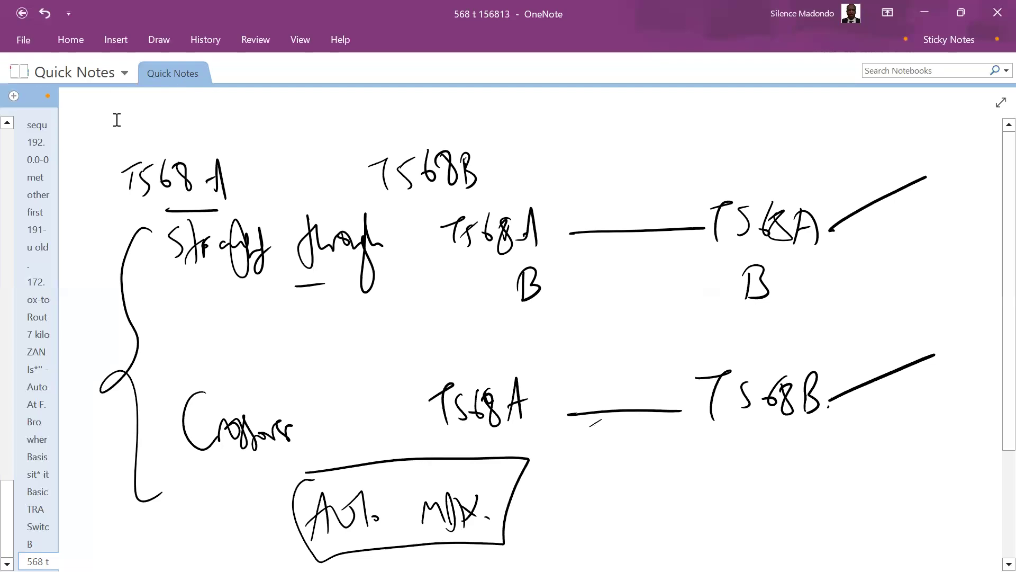
# Switch to the Chrome page comparing the T568A and T568B wiring schemes and examine the wire colour order
pyautogui.press('super')
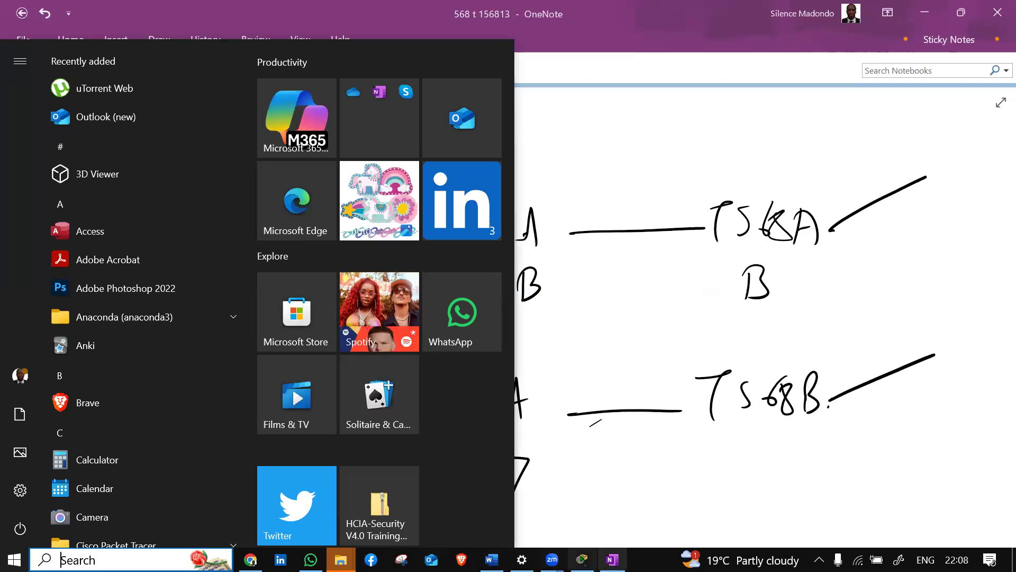
pyautogui.click(582, 559)
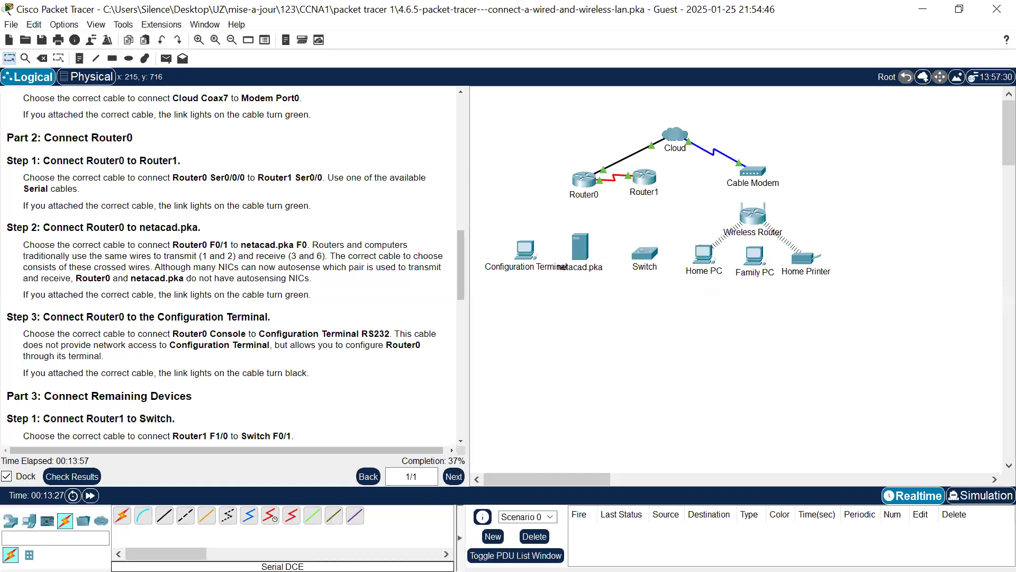
pyautogui.press('super')
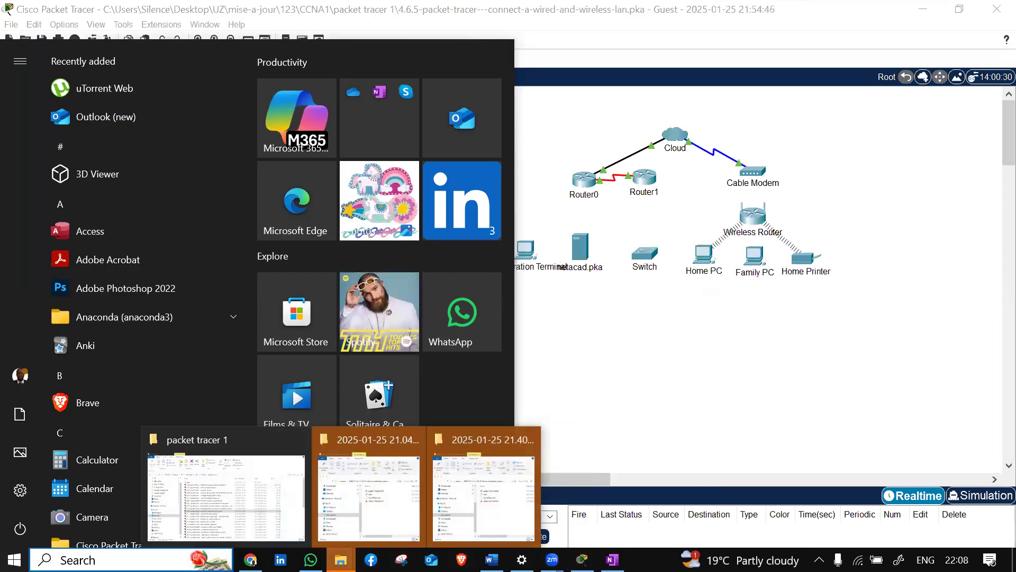
pyautogui.click(250, 559)
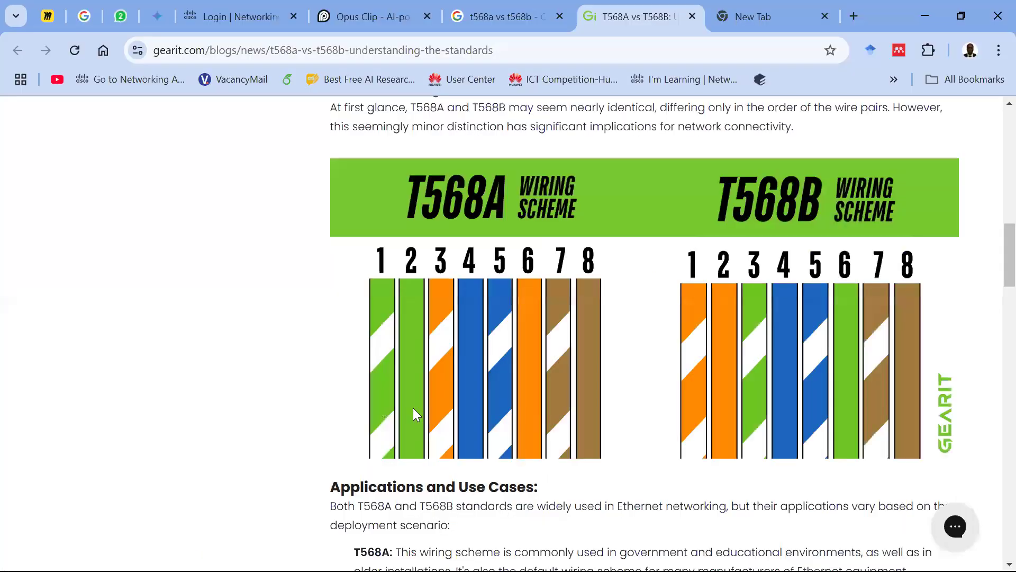
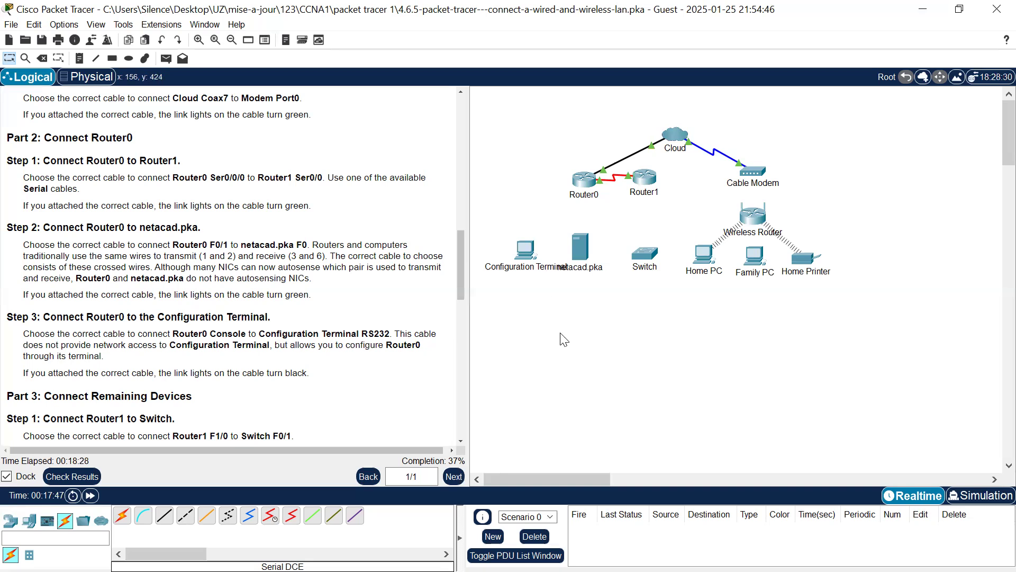
# Try connecting netacad.pka FastEthernet0 to Router1 FastEthernet0/1 with a copper cross-over cable, and delete that cable
pyautogui.click(185, 522)
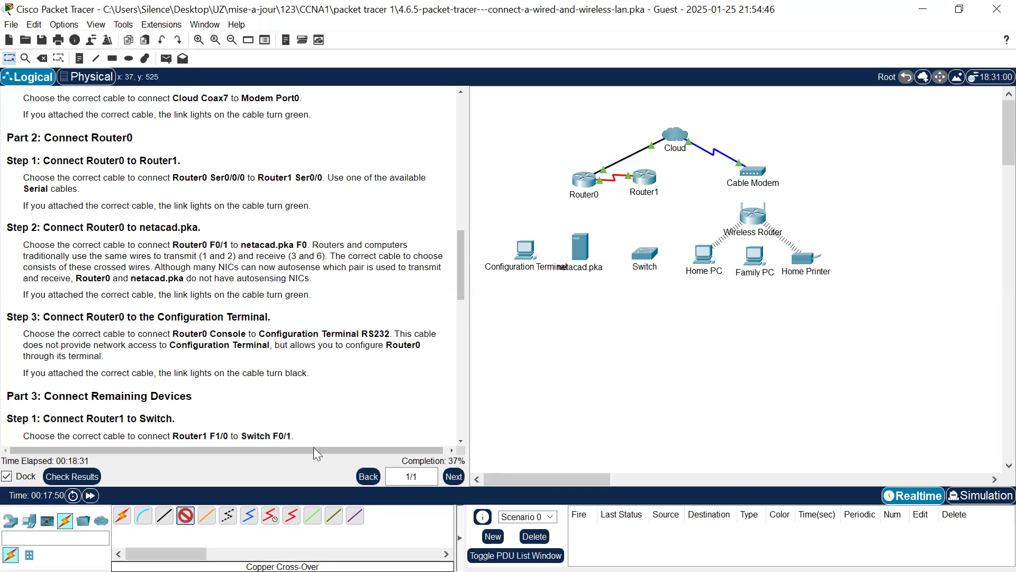
pyautogui.click(583, 253)
pyautogui.click(611, 262)
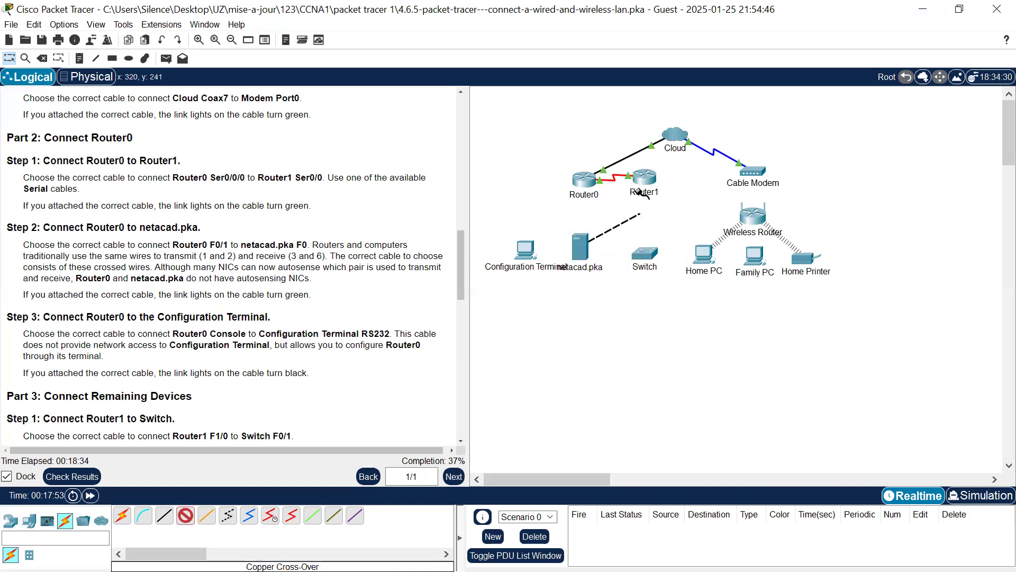
pyautogui.click(643, 182)
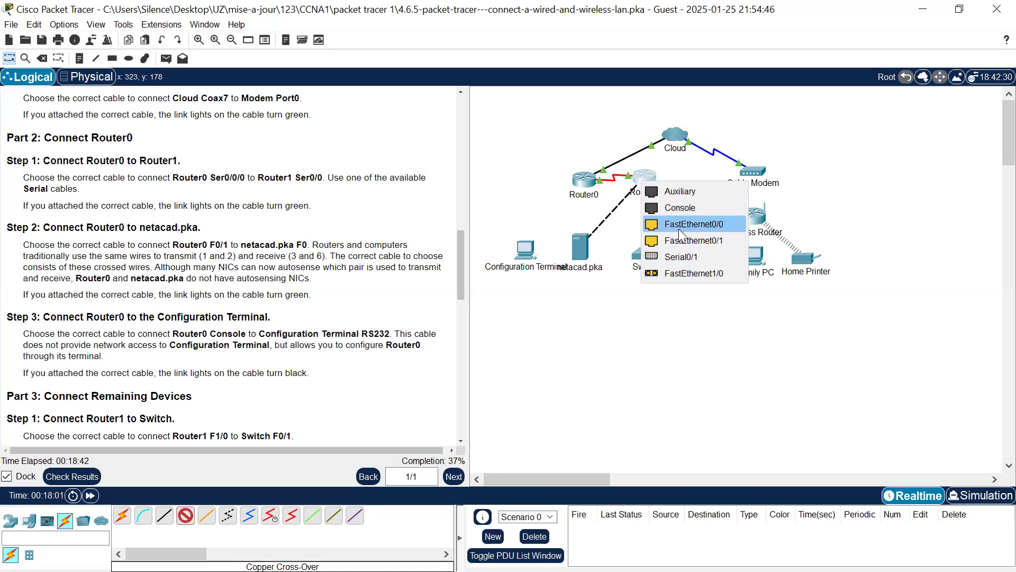
pyautogui.click(676, 239)
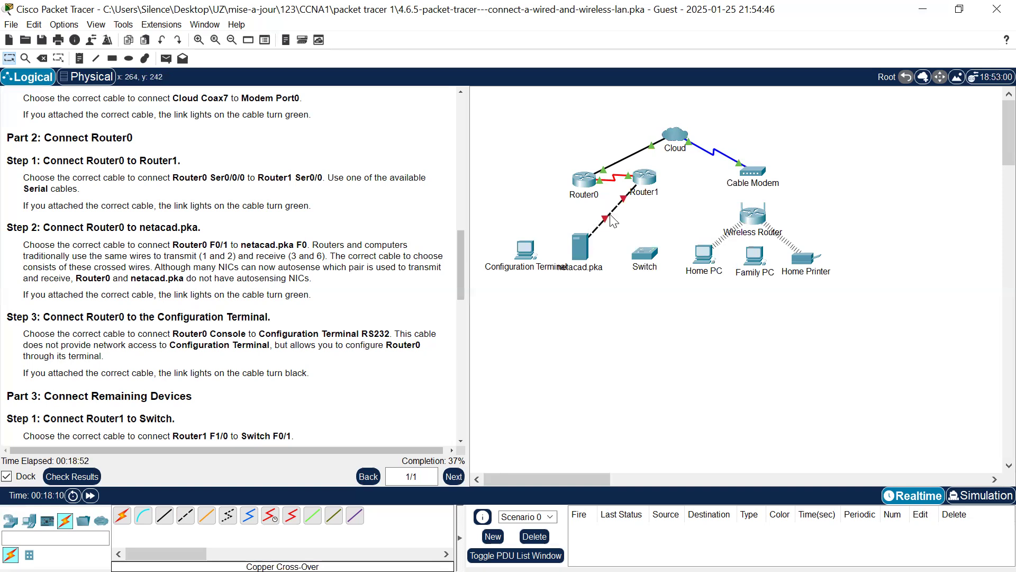
pyautogui.moveTo(612, 220)
pyautogui.click(605, 214)
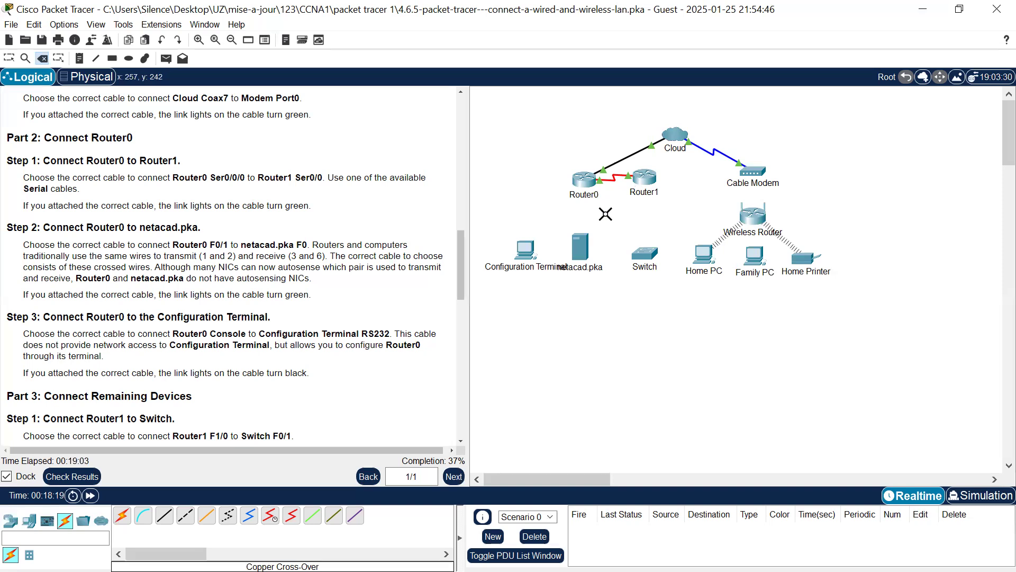
# Try connecting netacad.pka FastEthernet0 to Router1 FastEthernet0/0 with a copper straight-through cable, and delete that cable
pyautogui.click(164, 514)
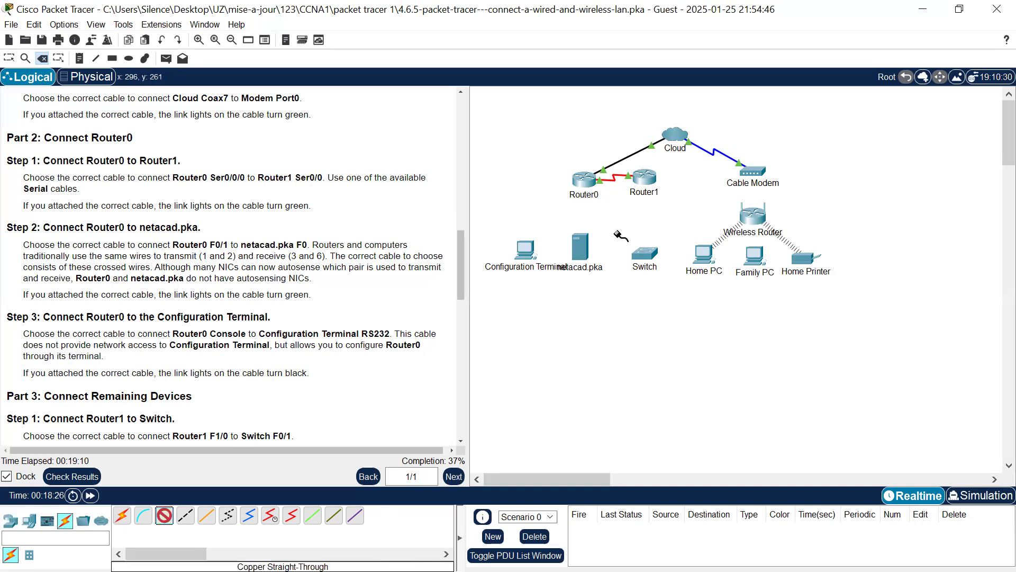
pyautogui.click(582, 244)
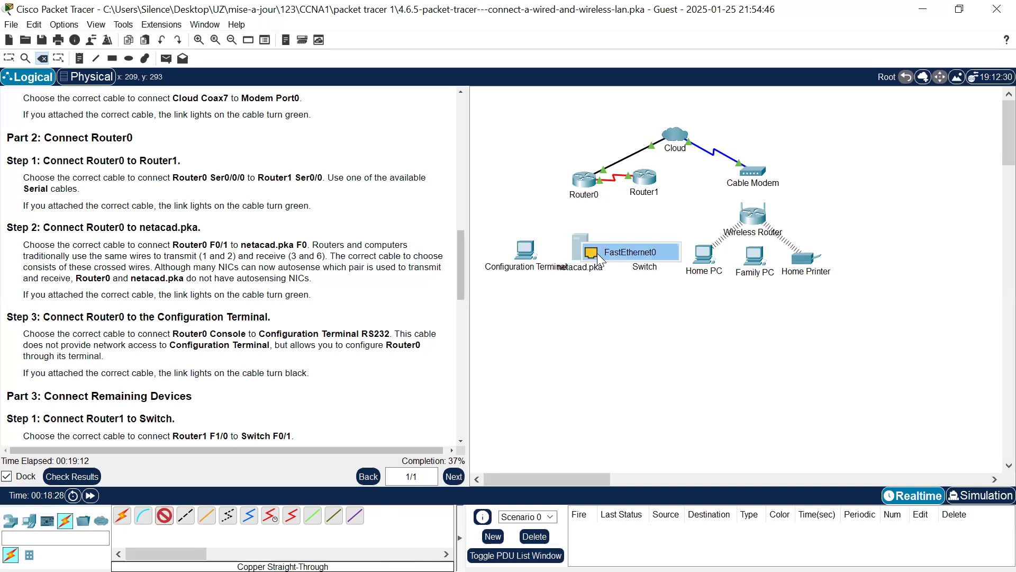
pyautogui.click(600, 257)
pyautogui.click(641, 181)
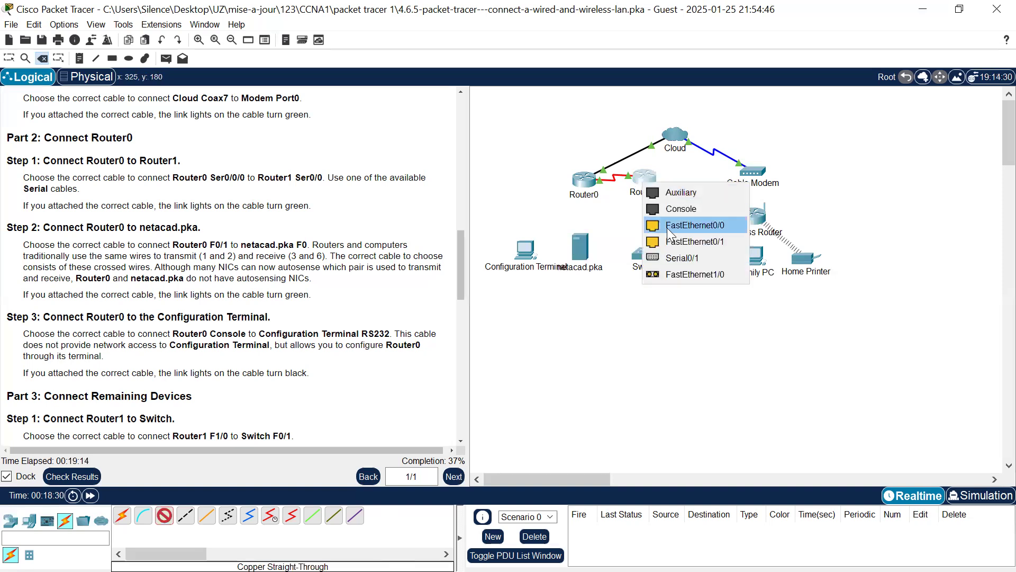
pyautogui.click(682, 228)
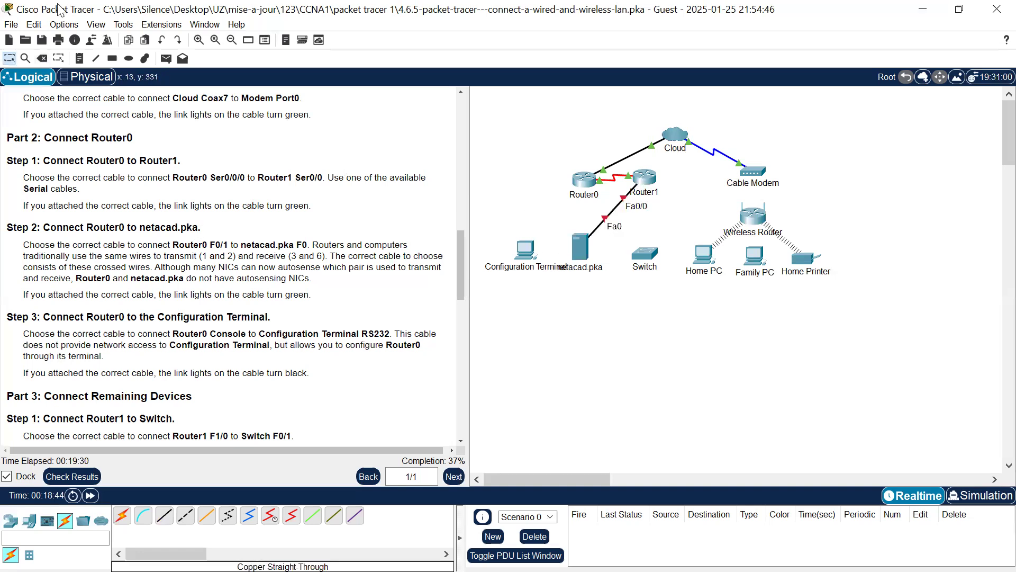
pyautogui.click(42, 58)
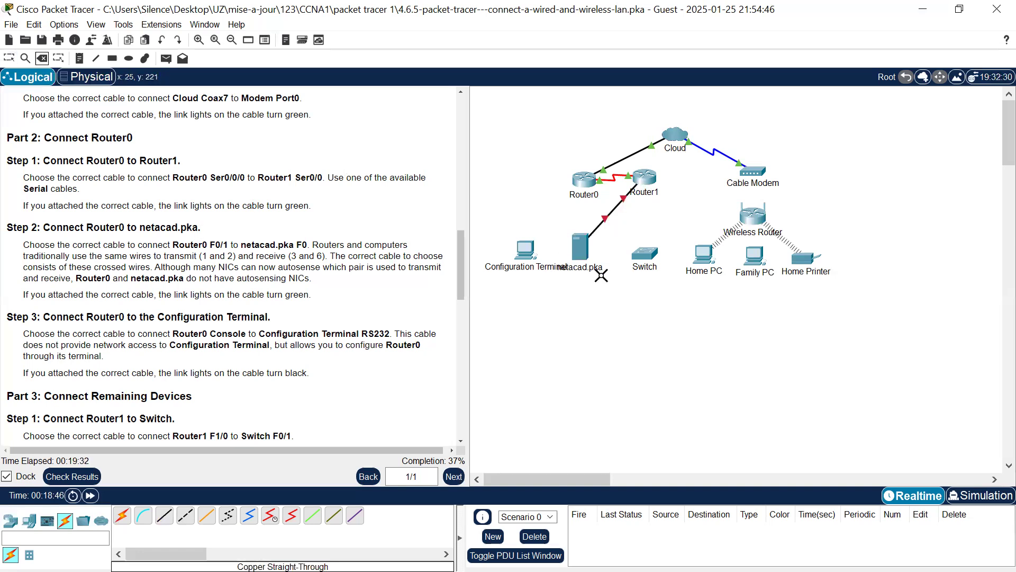
pyautogui.click(607, 217)
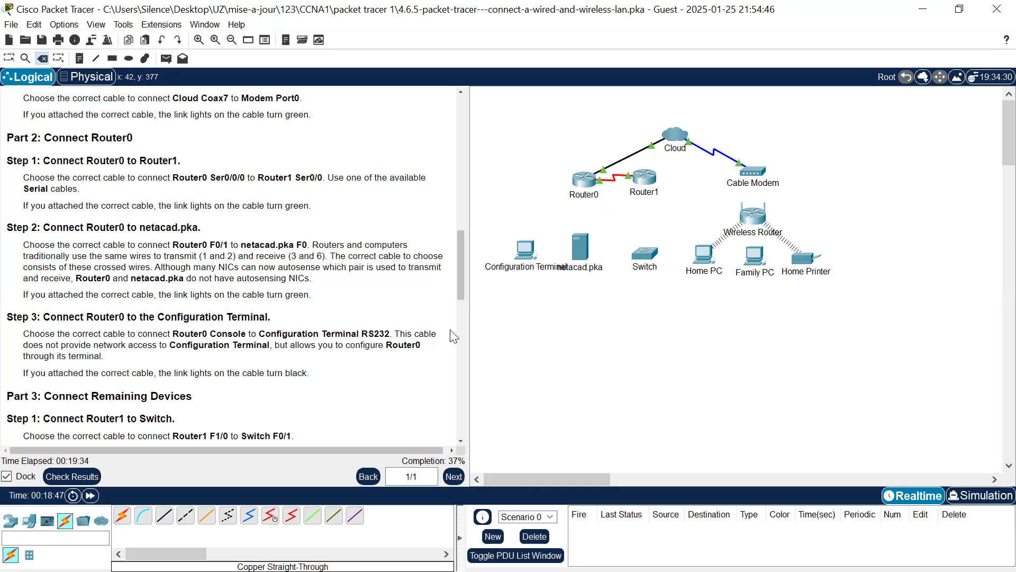
# Connect netacad.pka FastEthernet0 to Router1 FastEthernet0/0 with a copper cross-over cable
pyautogui.click(188, 518)
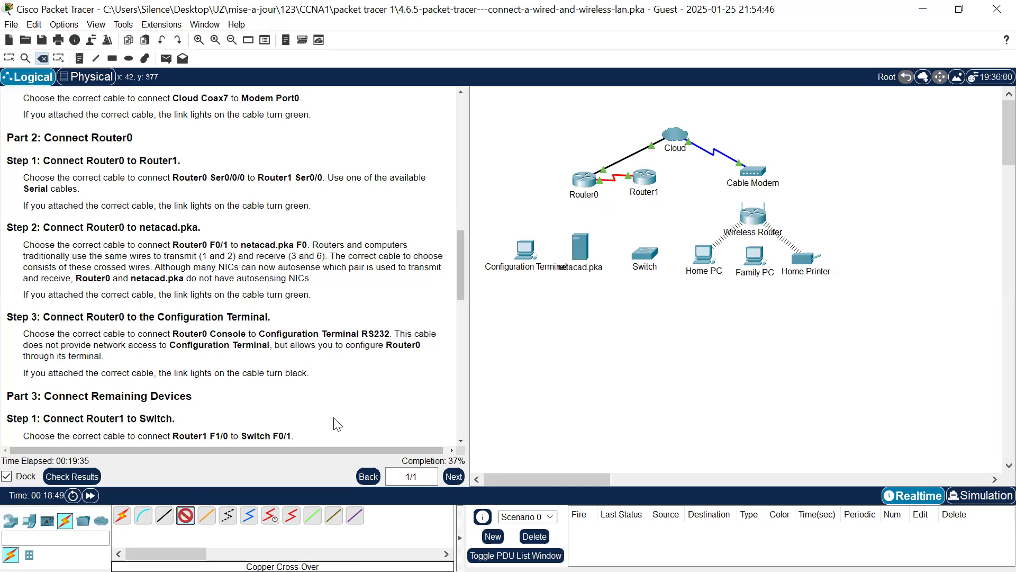
pyautogui.click(588, 249)
pyautogui.click(608, 257)
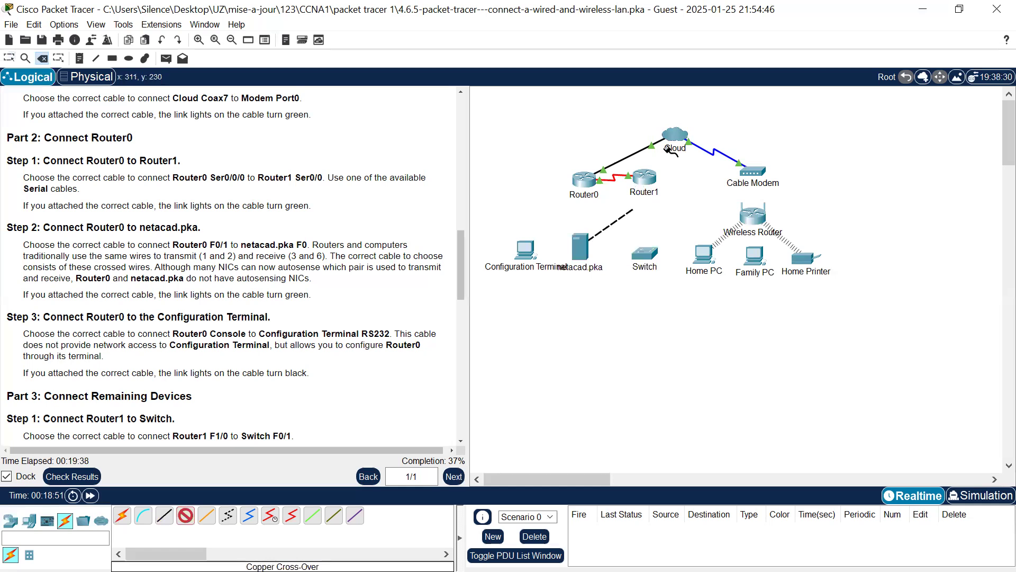
pyautogui.click(643, 180)
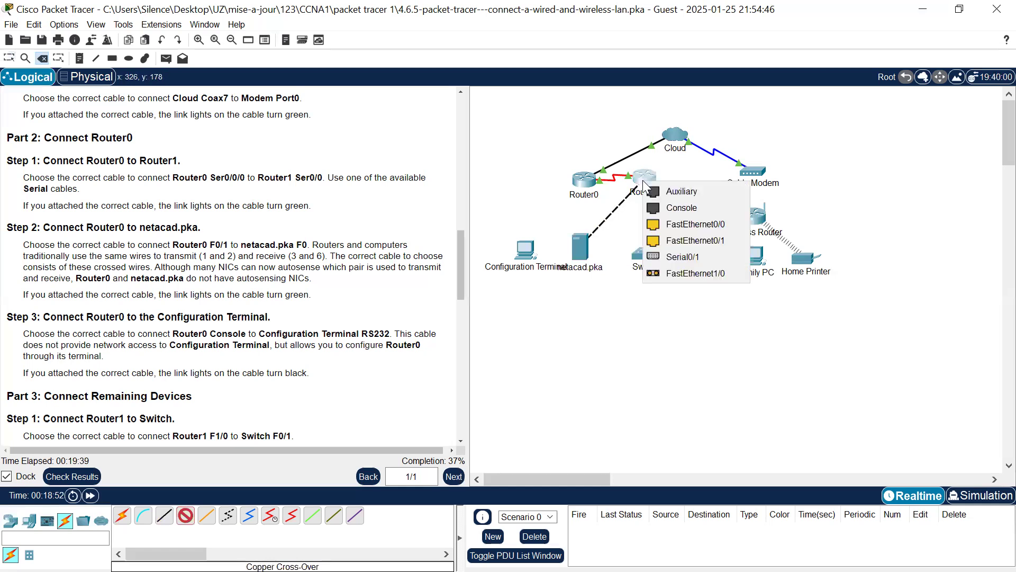
pyautogui.click(689, 223)
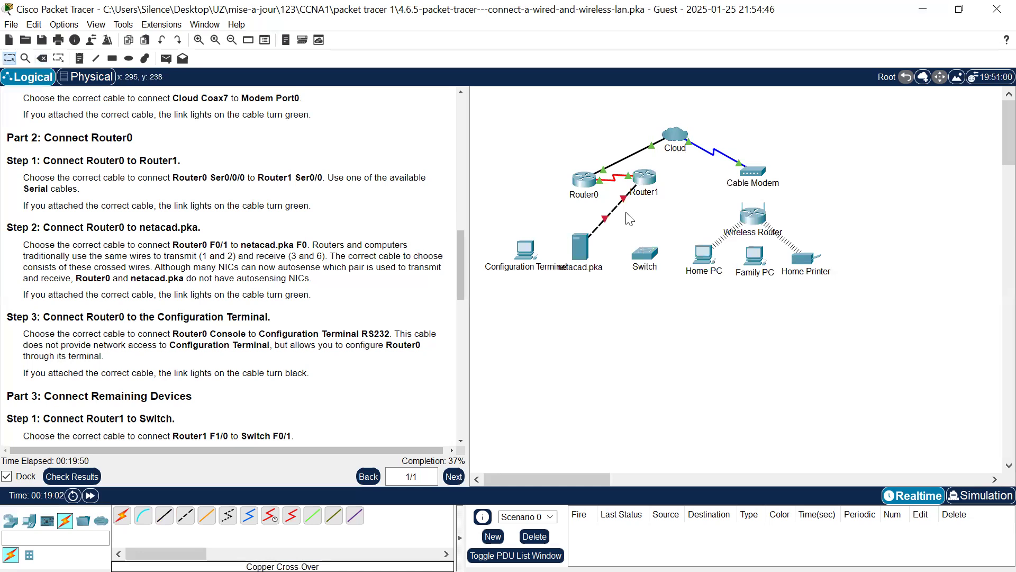
# Move the router end of the netacad.pka cross-over cable from Router1 to Router0 F0/1
pyautogui.click(644, 177)
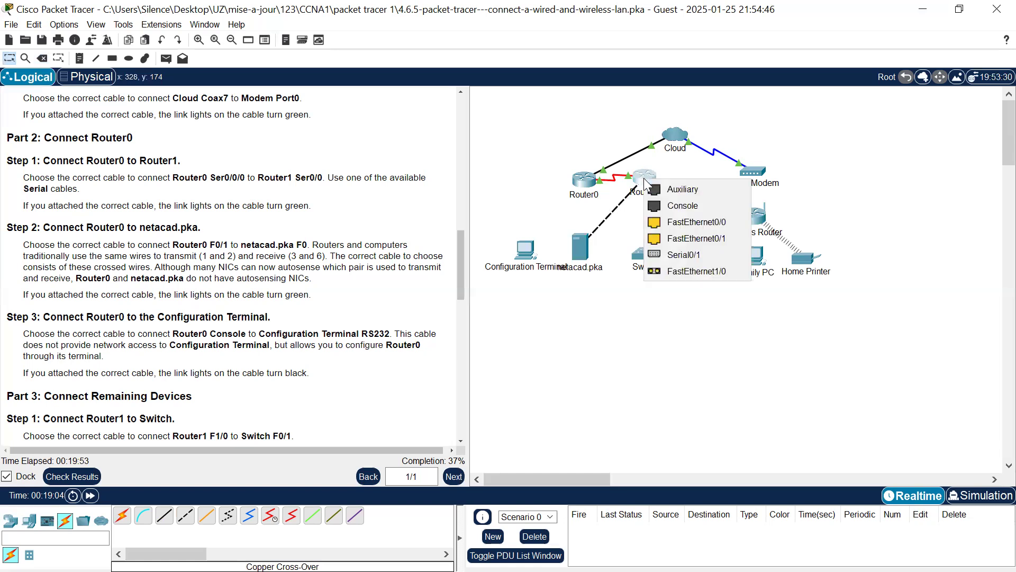
pyautogui.click(680, 240)
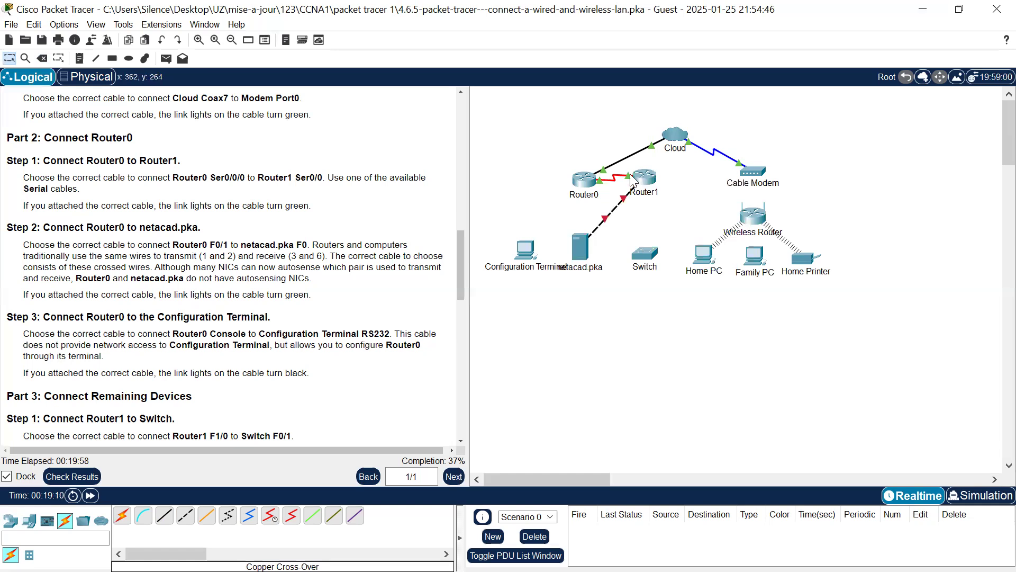
pyautogui.click(625, 200)
pyautogui.click(646, 180)
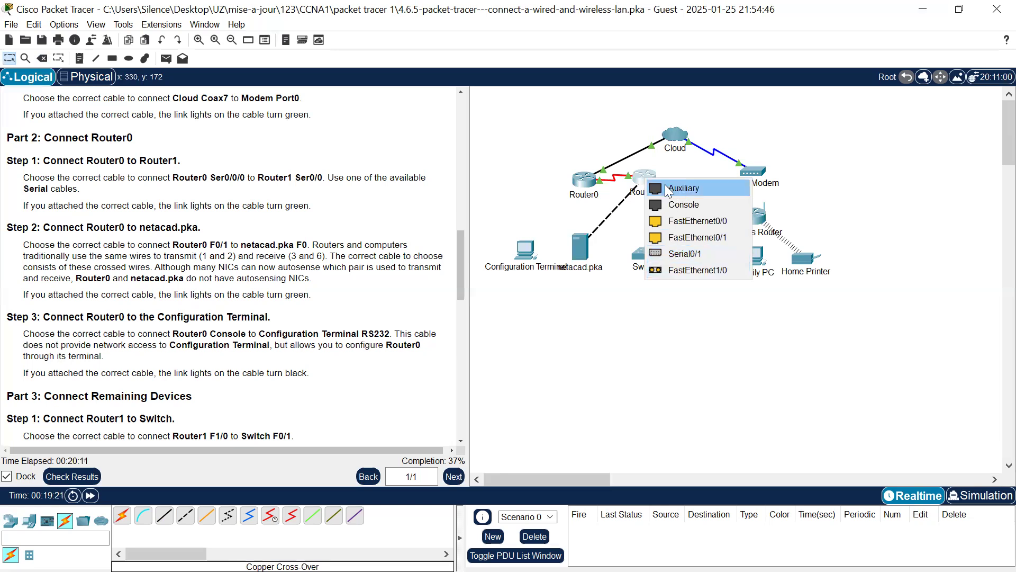
pyautogui.click(617, 265)
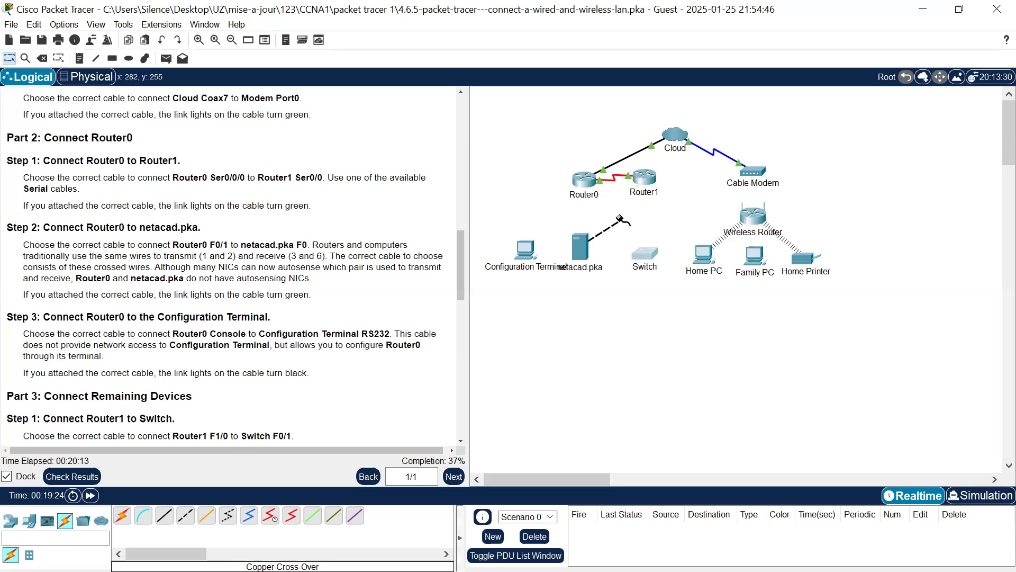
pyautogui.click(580, 185)
pyautogui.click(607, 228)
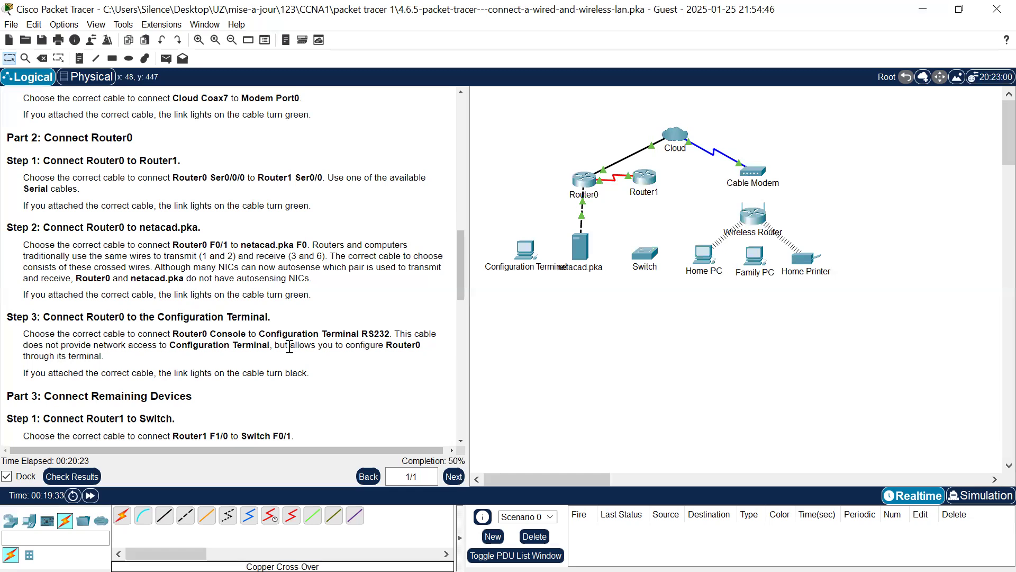
# Connect the Configuration Terminal's RS 232 port to the Router0 Console port with a console cable
pyautogui.scroll(-1, 290, 347)
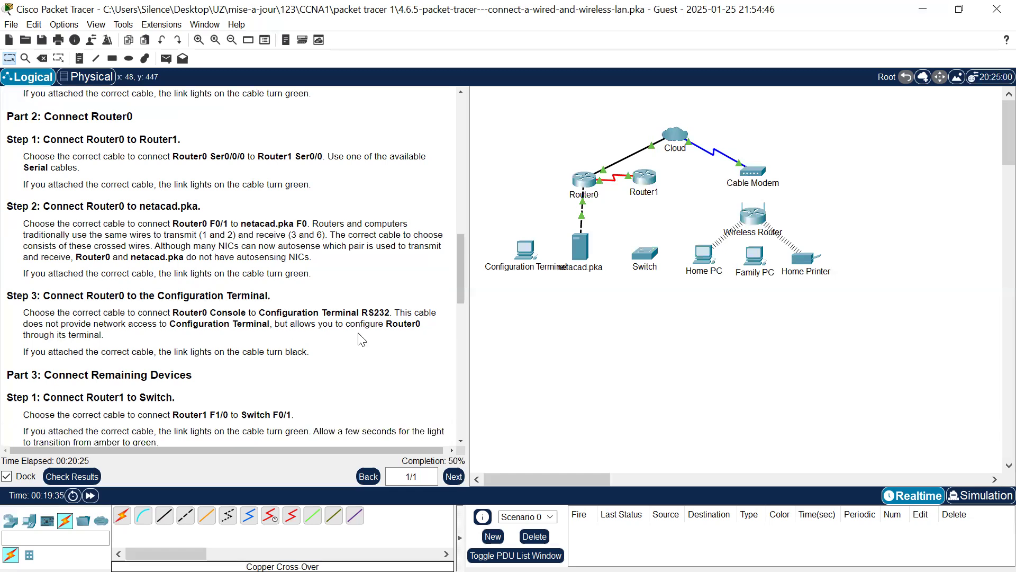
pyautogui.scroll(-1, 162, 247)
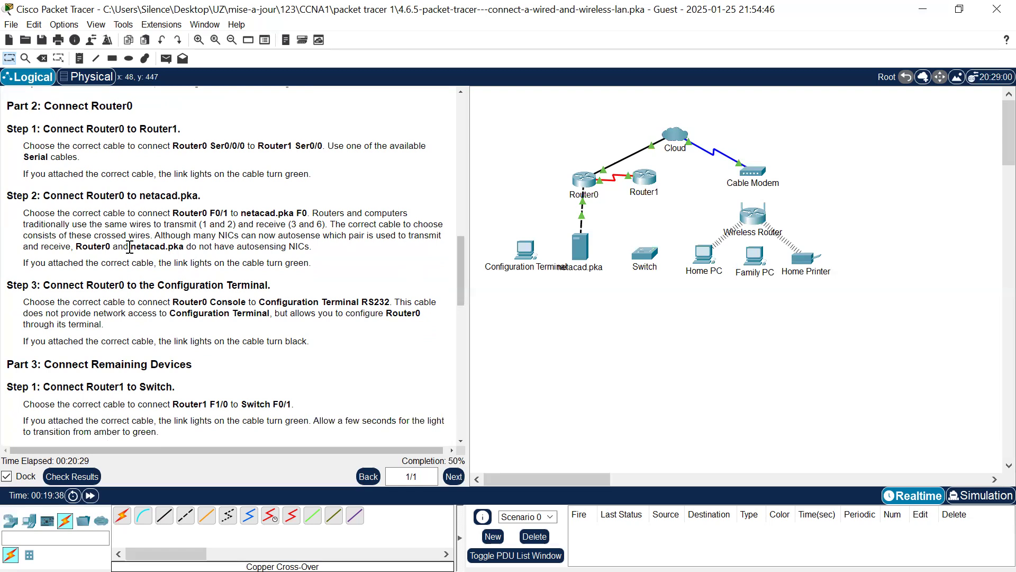
pyautogui.scroll(-3, 129, 246)
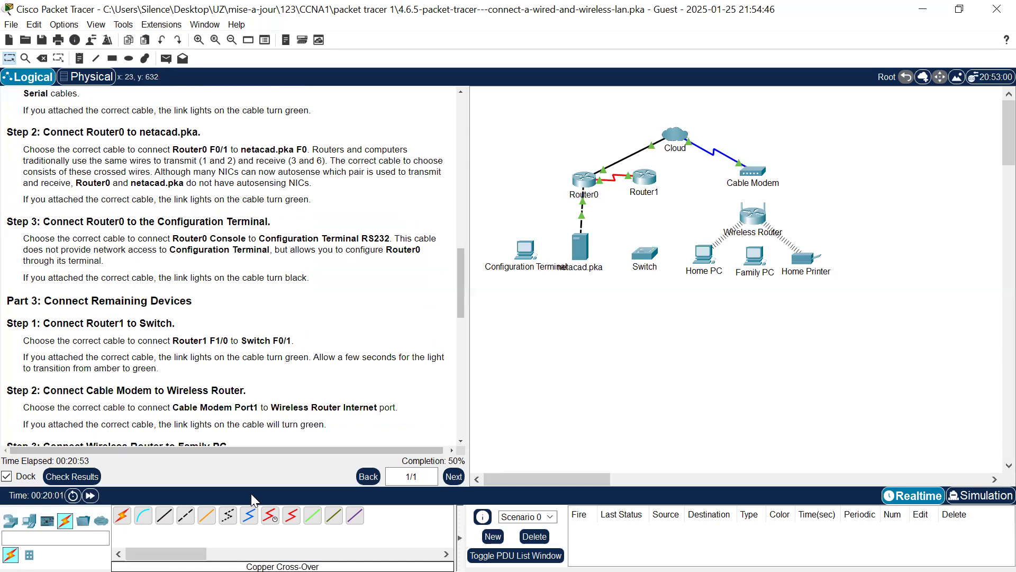
pyautogui.click(143, 515)
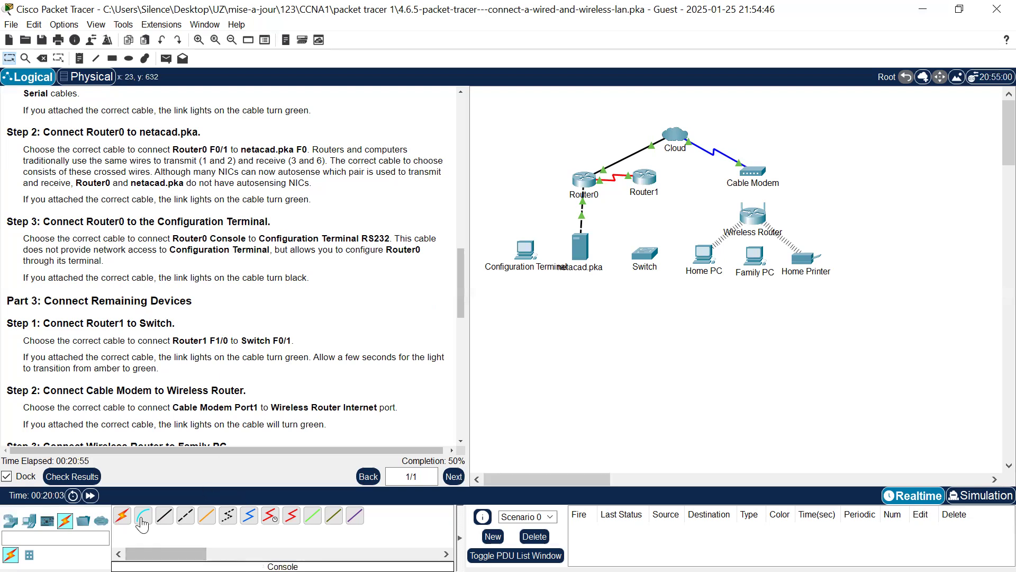
pyautogui.click(527, 247)
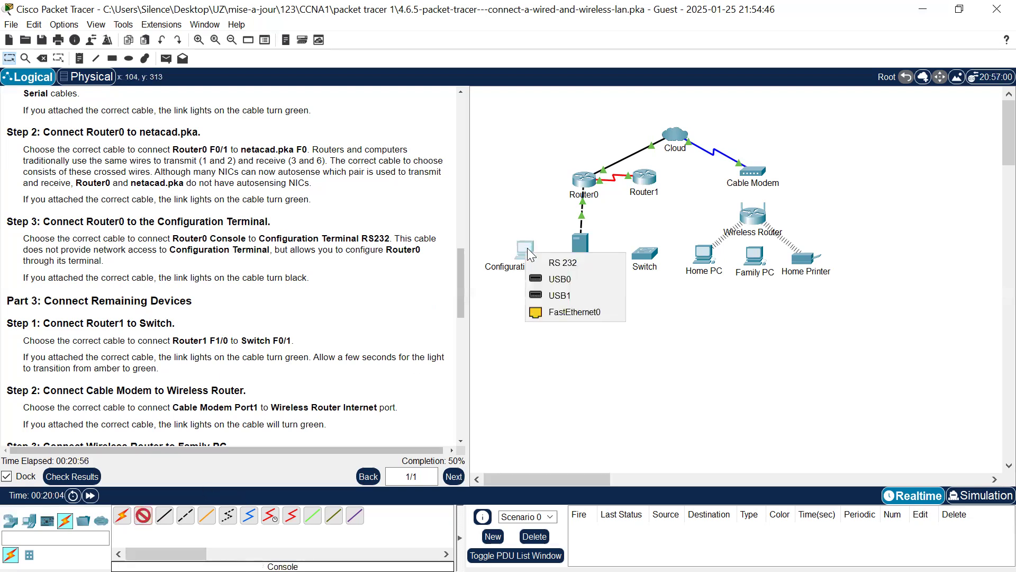
pyautogui.click(554, 268)
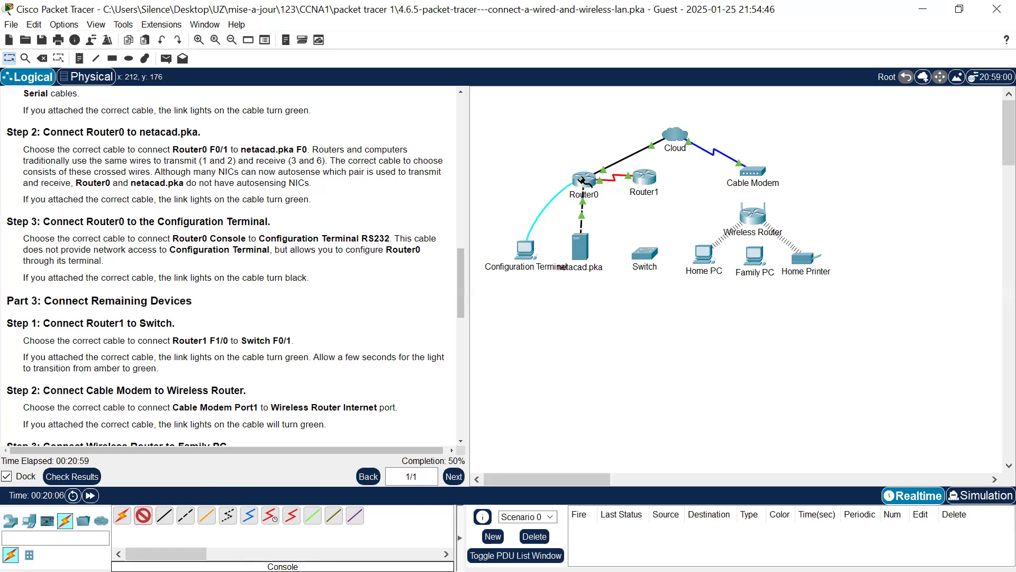
pyautogui.click(584, 182)
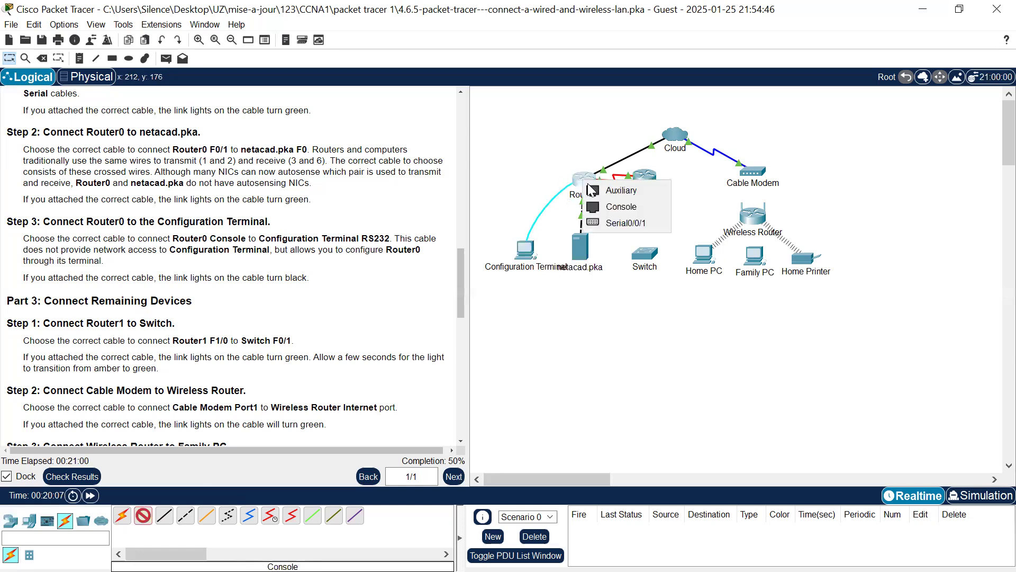
pyautogui.click(608, 206)
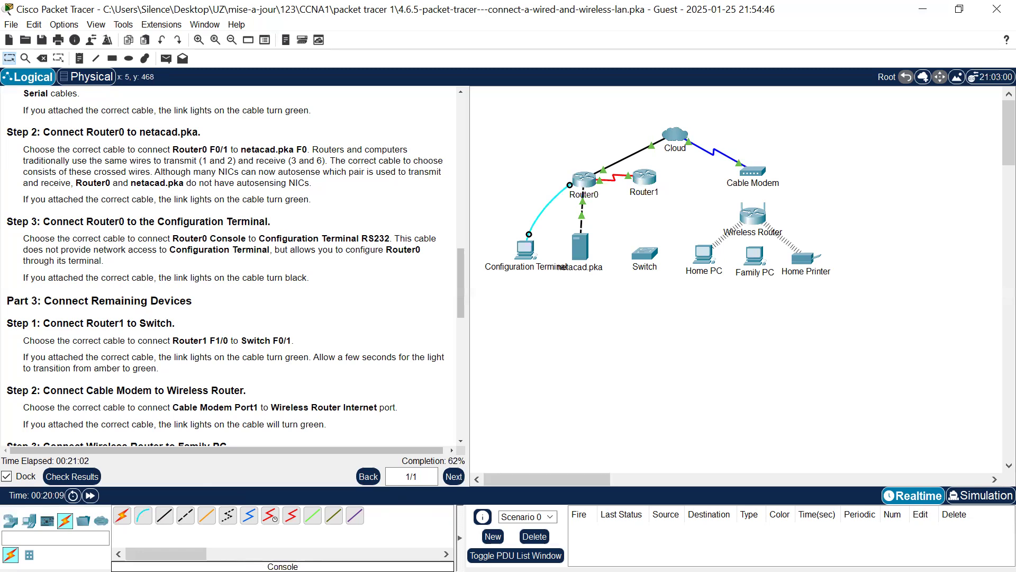
# Switch to Chrome and search Google Images for "rs232"
pyautogui.press('super')
pyautogui.click(249, 560)
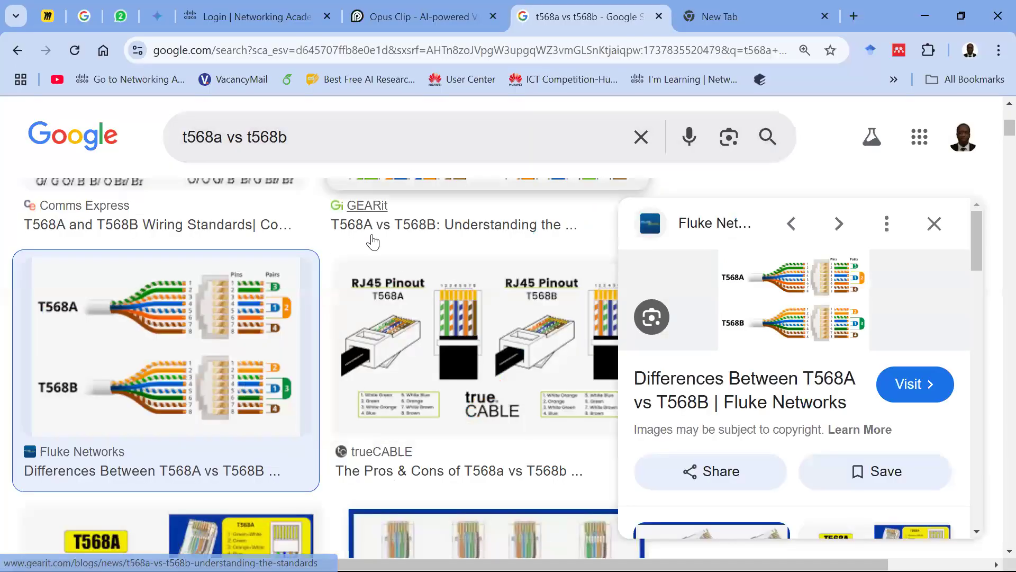
pyautogui.hotkey('ctrl', '-')
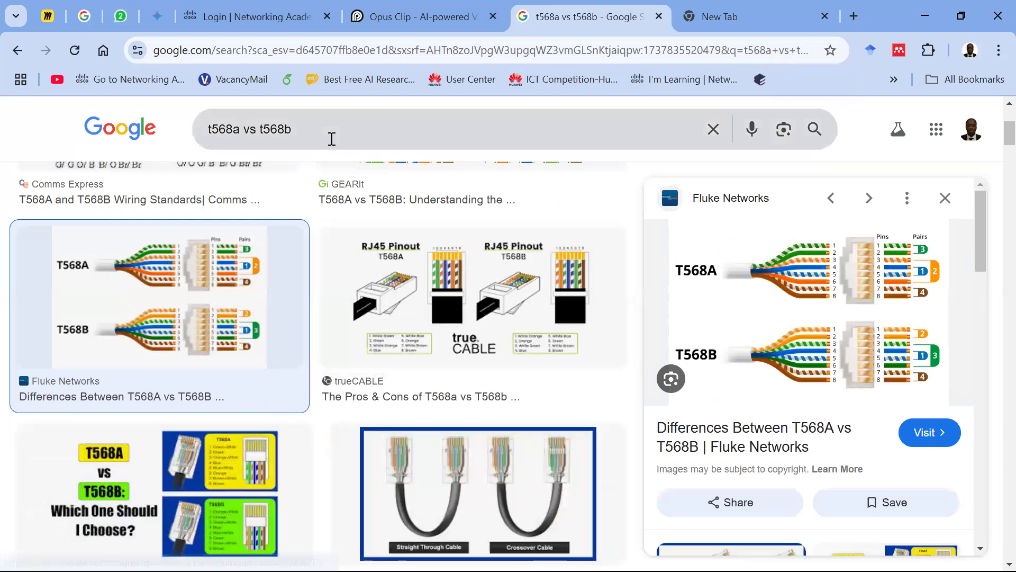
pyautogui.moveTo(331, 138); pyautogui.dragTo(87, 148)
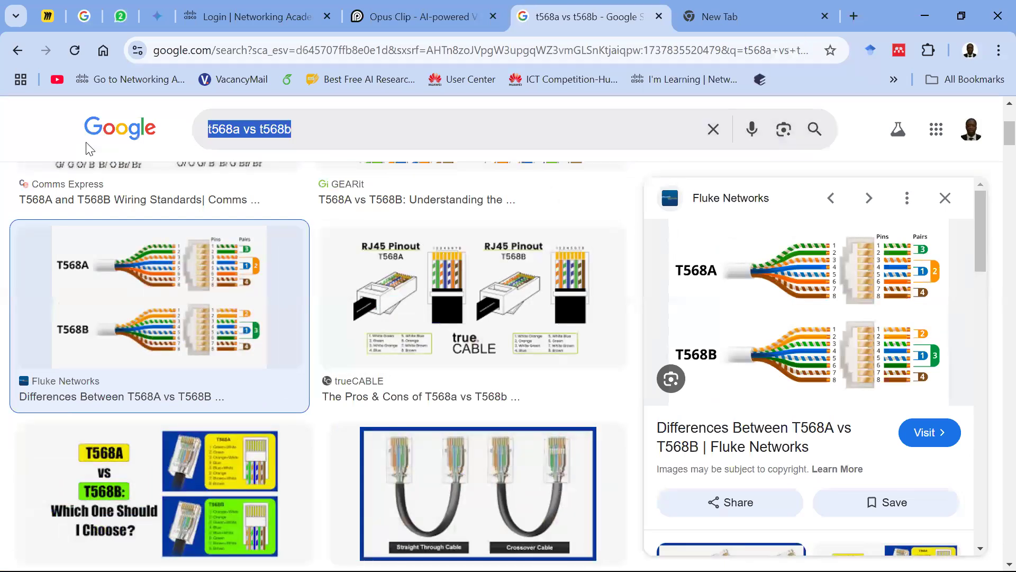
pyautogui.write('rs2232')
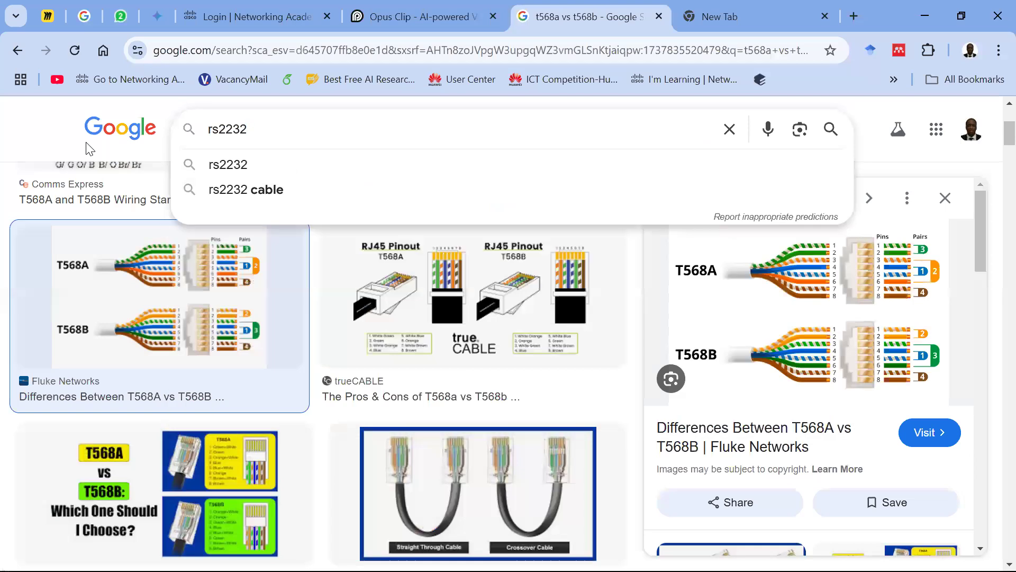
pyautogui.press('BackSpace')
pyautogui.press('BackSpace')
pyautogui.press('BackSpace')
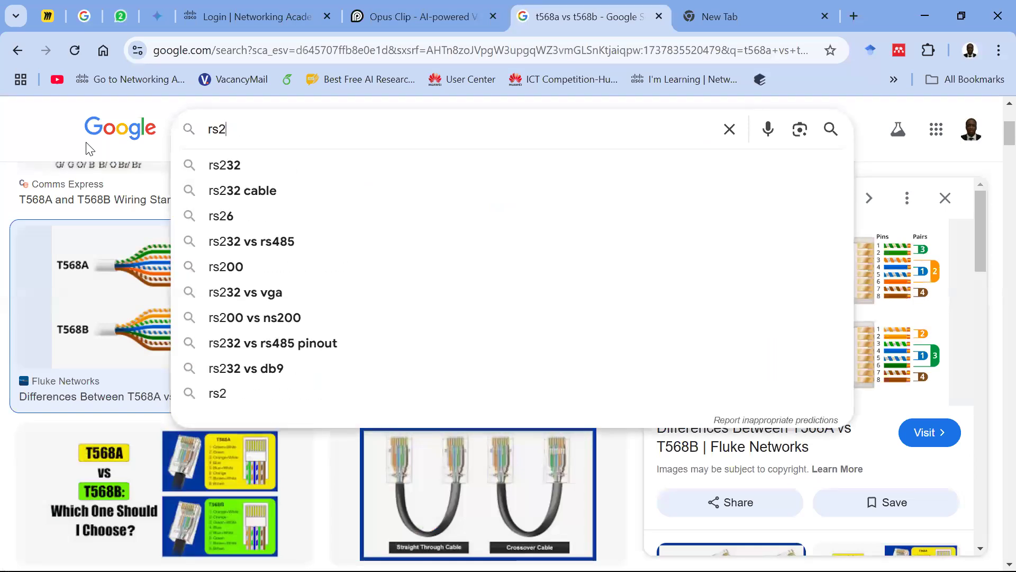
pyautogui.write('32')
pyautogui.press('Return')
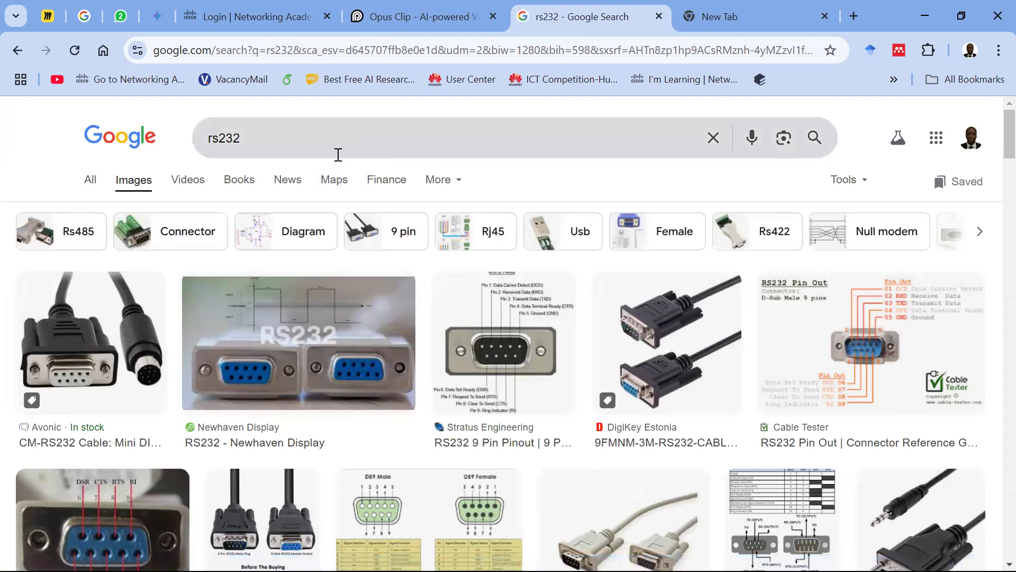
# Refine the image search to "rs232 console"
pyautogui.click(329, 154)
pyautogui.write('cond')
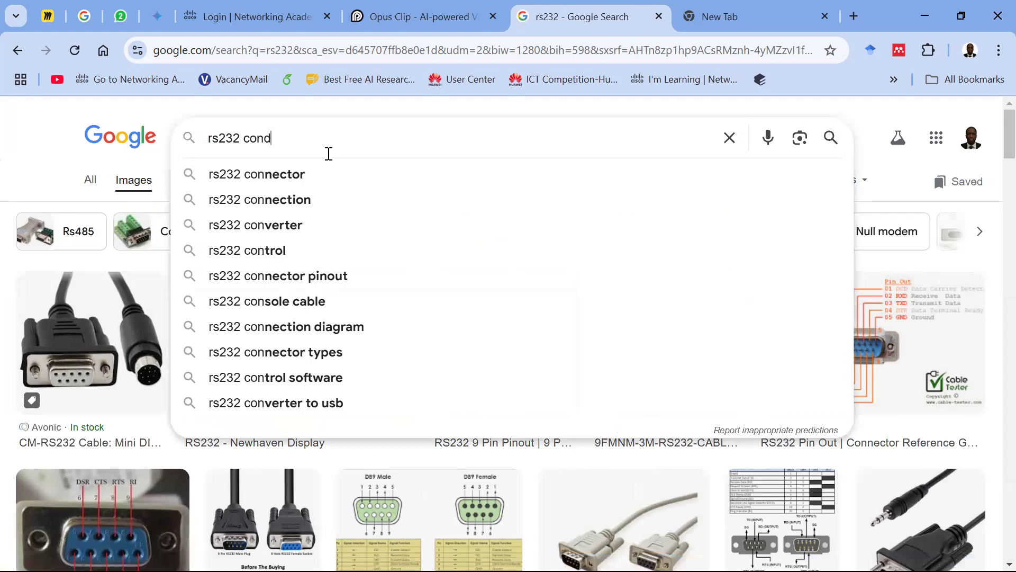
pyautogui.write('sole')
pyautogui.press('BackSpace')
pyautogui.press('BackSpace')
pyautogui.press('BackSpace')
pyautogui.press('BackSpace')
pyautogui.press('BackSpace')
pyautogui.write('sole')
pyautogui.press('Return')
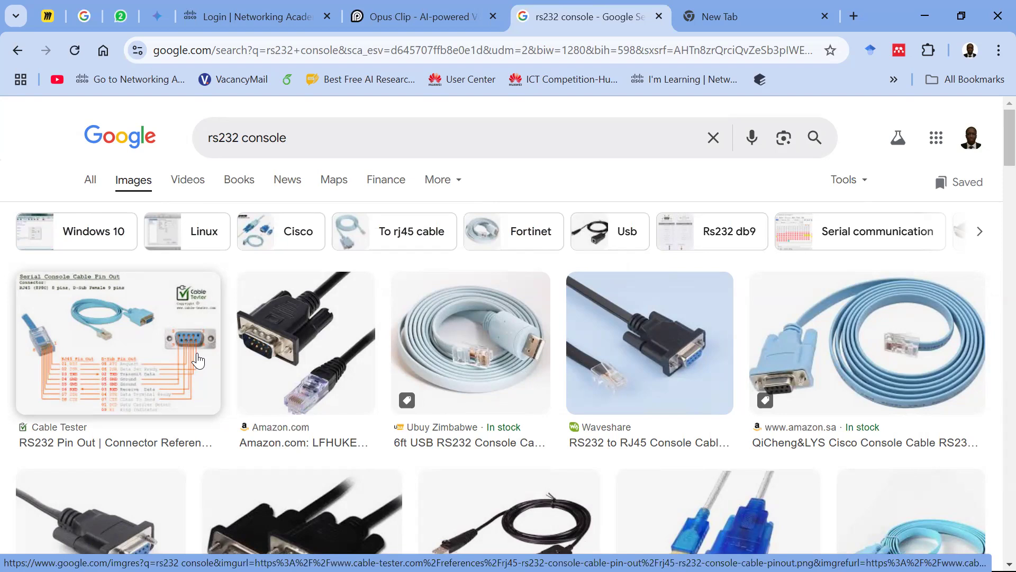
# Examine the pictured console cables and their RS232 and RJ45 connectors in the image results
pyautogui.scroll(-5, 207, 338)
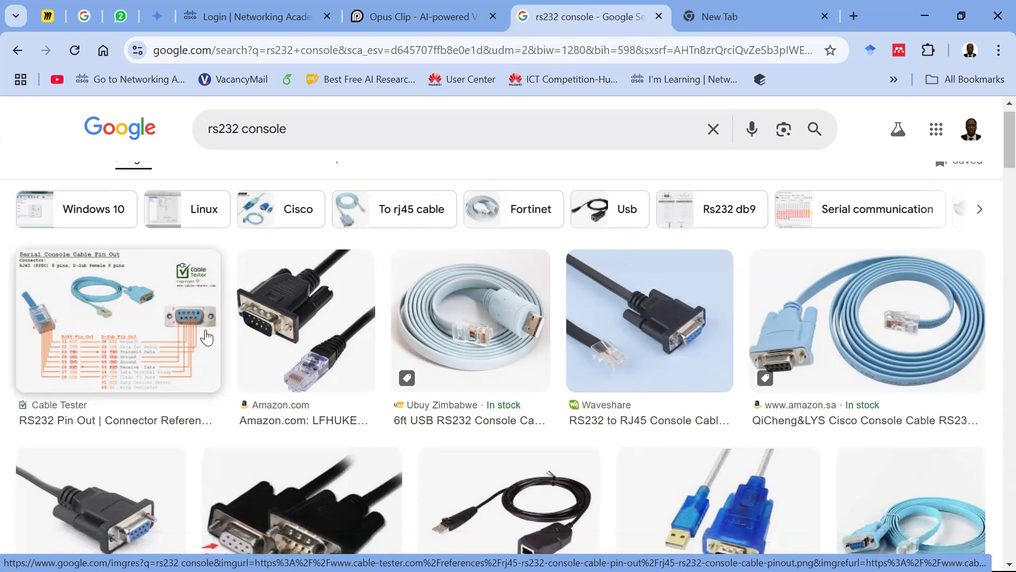
pyautogui.scroll(3, 206, 337)
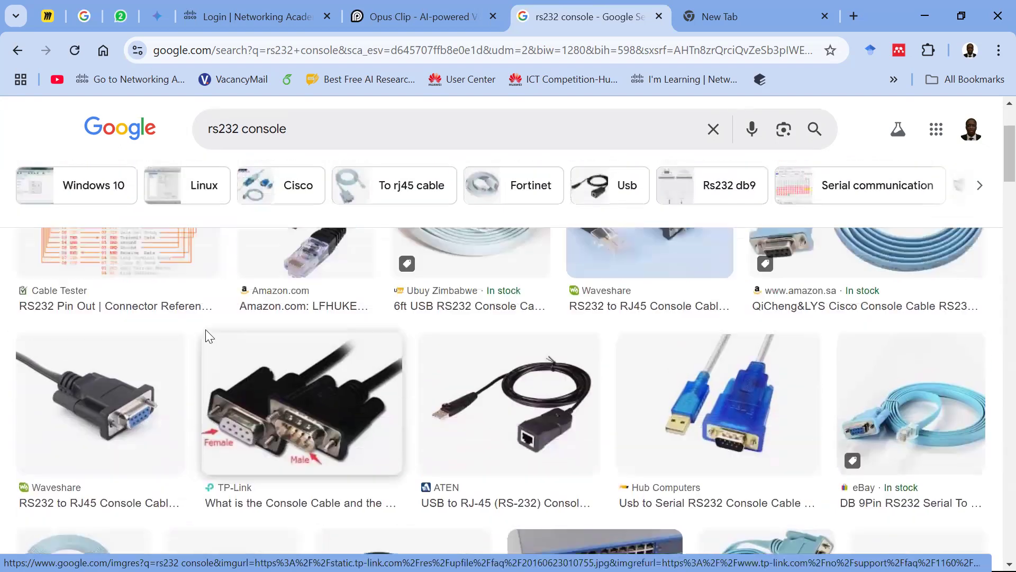
pyautogui.scroll(2, 207, 337)
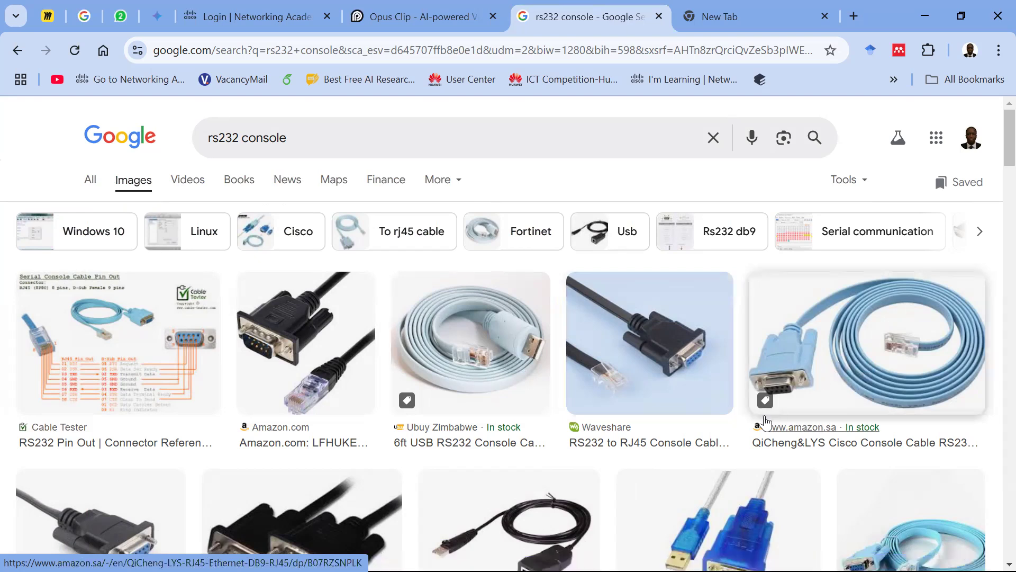
pyautogui.scroll(-2, 766, 423)
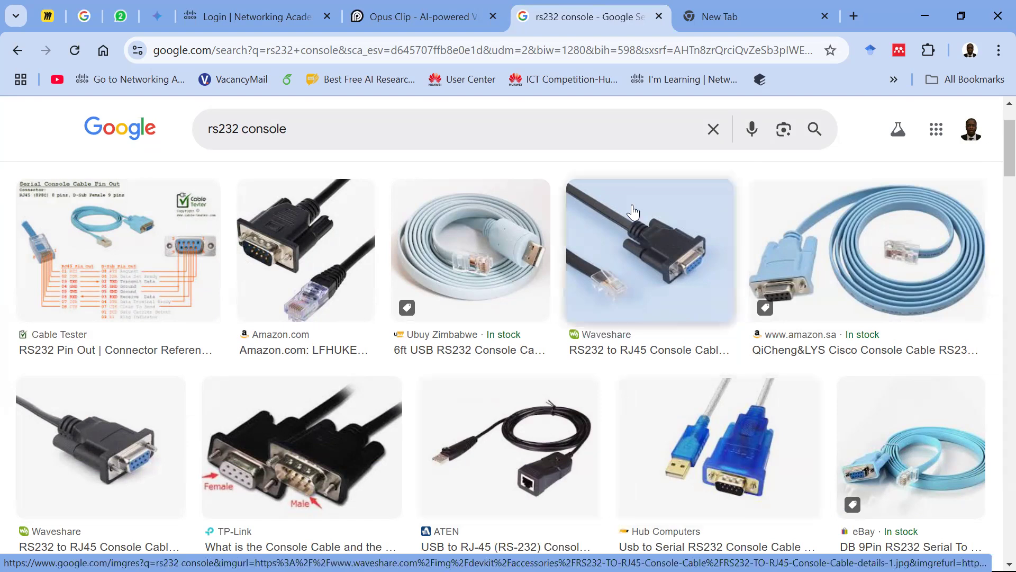
# Switch back to Packet Tracer and read the Part 3 instructions for connecting the remaining devices
pyautogui.click(928, 15)
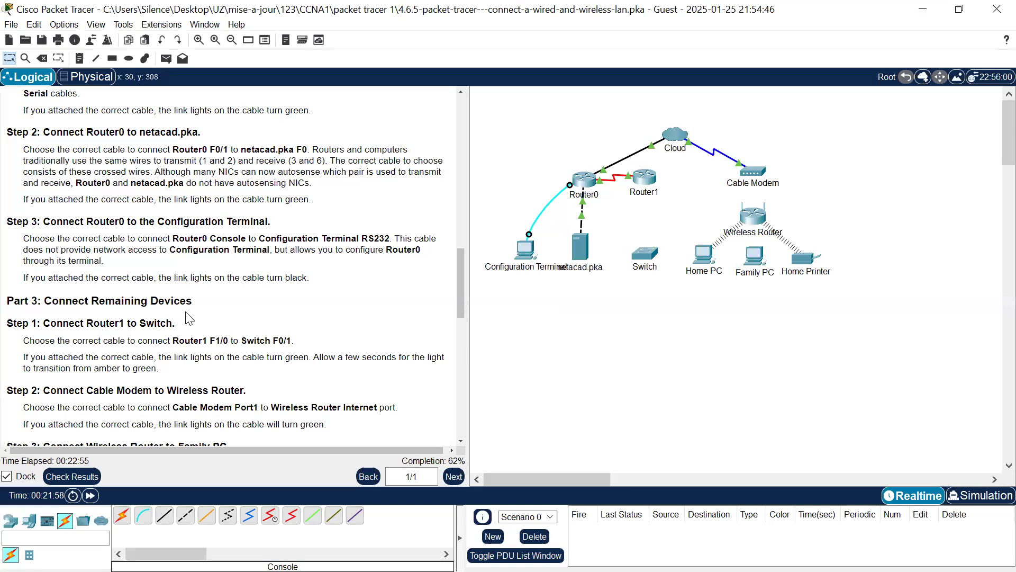
pyautogui.scroll(-2, 189, 318)
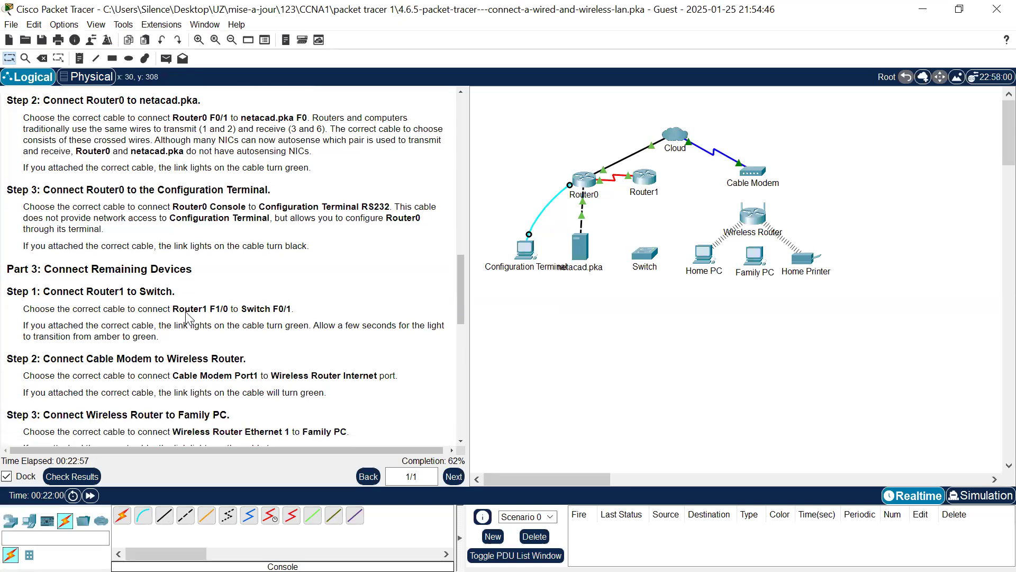
pyautogui.scroll(-1, 190, 318)
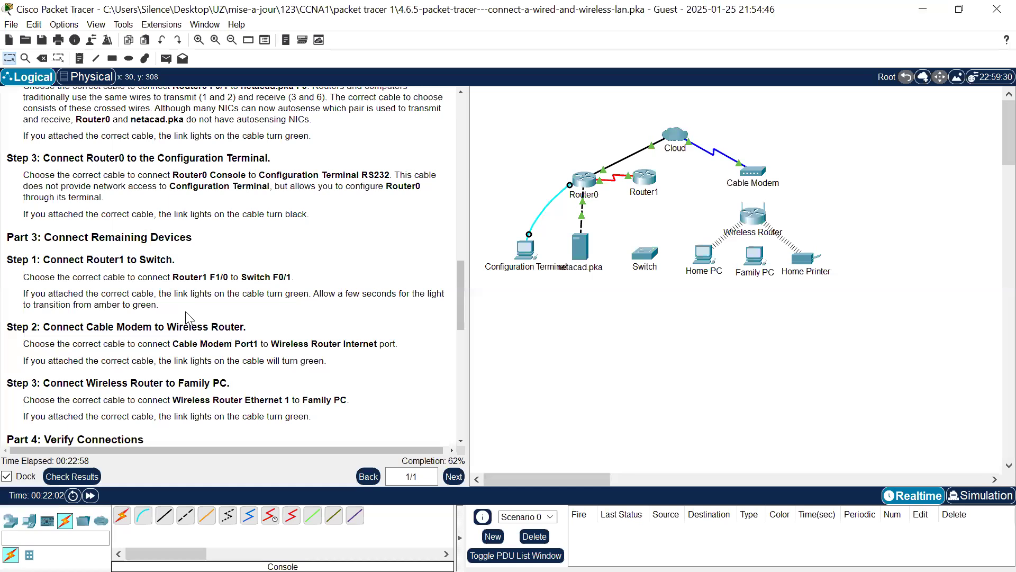
pyautogui.scroll(-1, 190, 318)
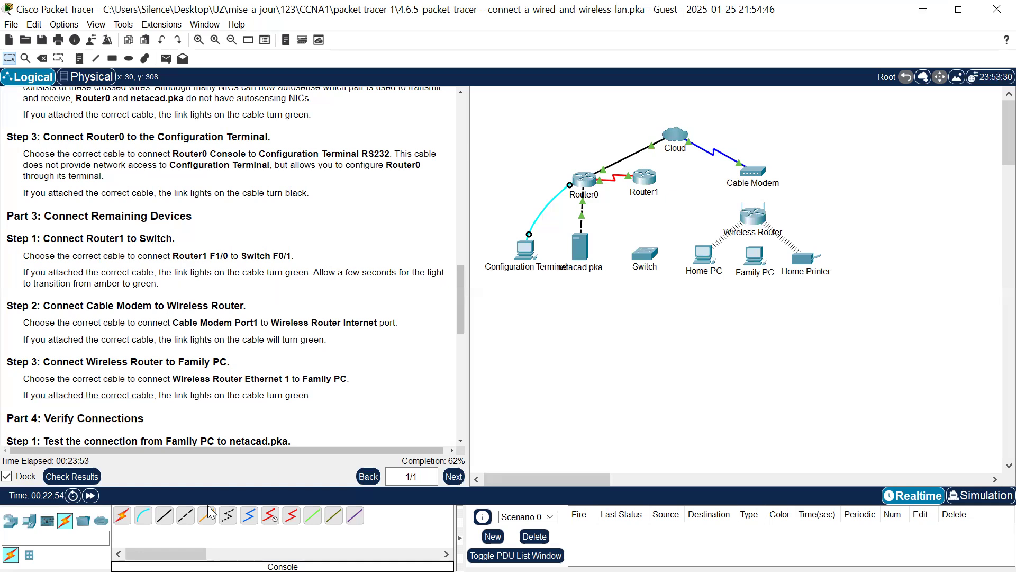
pyautogui.click(166, 520)
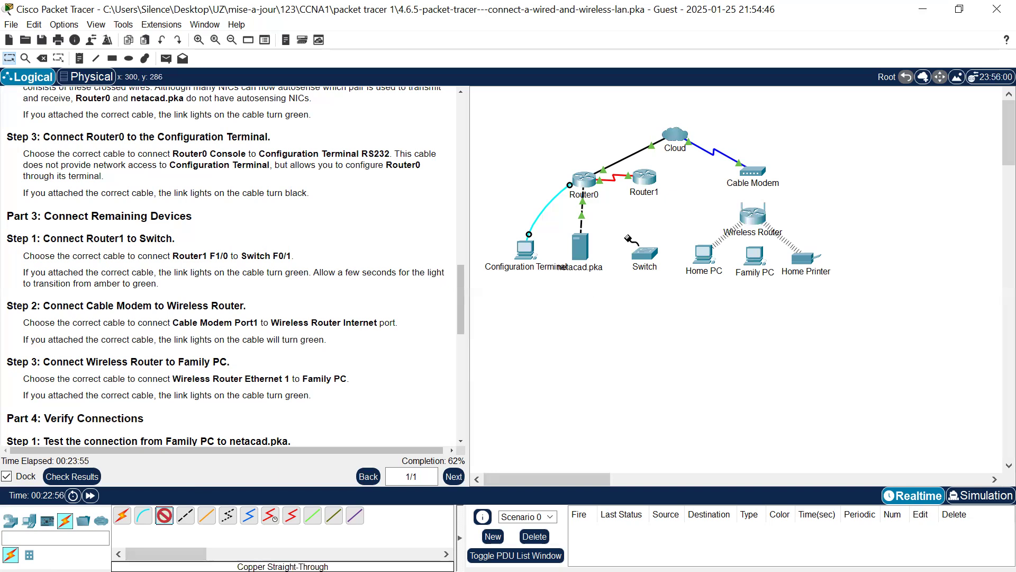
pyautogui.click(652, 183)
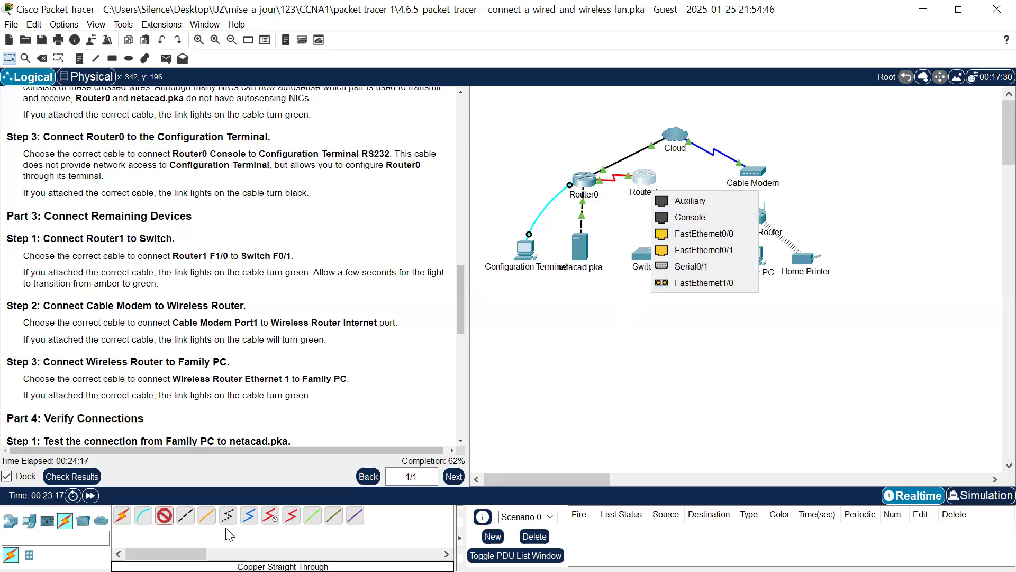
pyautogui.click(165, 518)
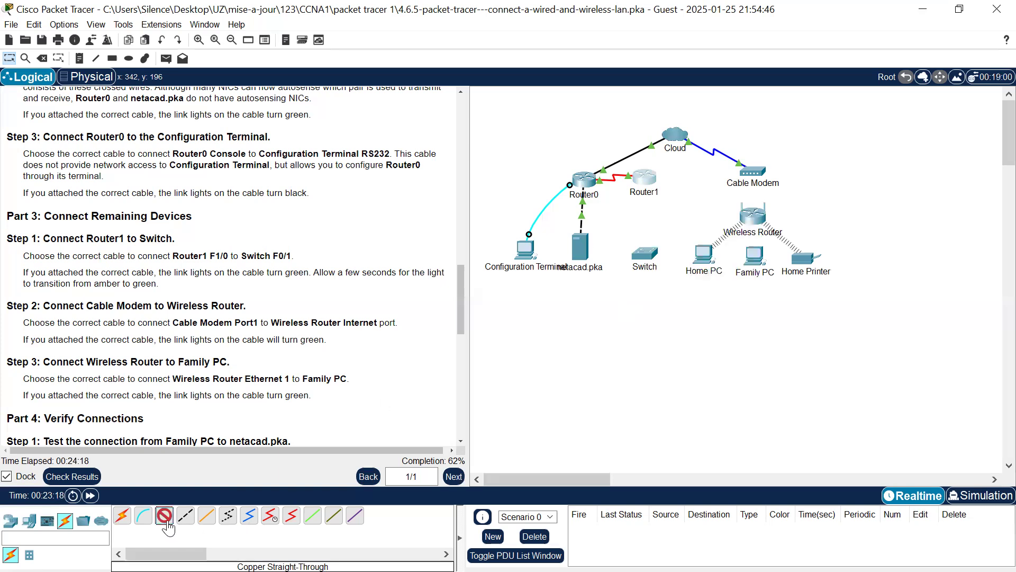
# Connect Router1 FastEthernet1/0 to Switch FastEthernet0/1 with a fiber cable
pyautogui.click(206, 518)
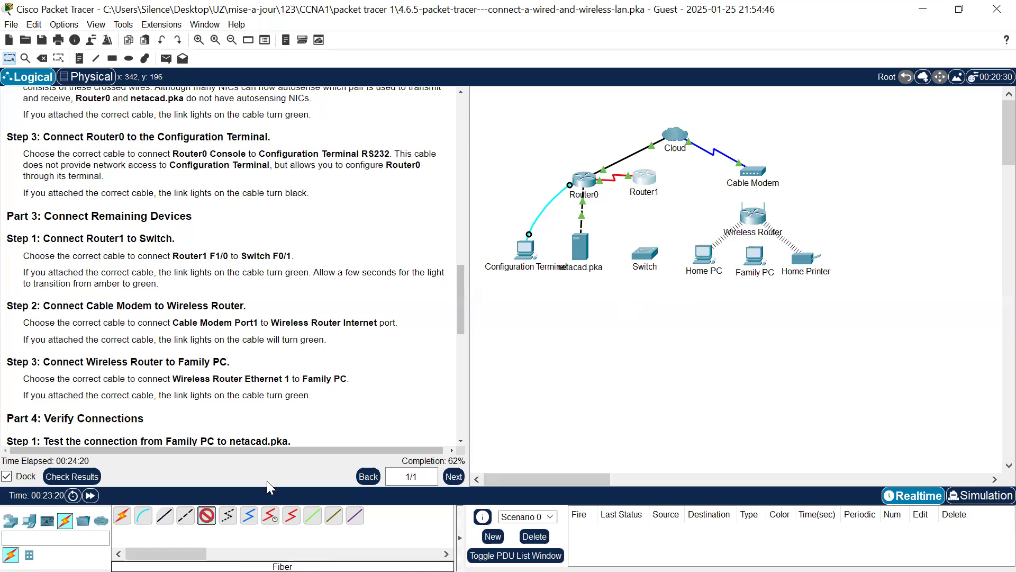
pyautogui.click(653, 186)
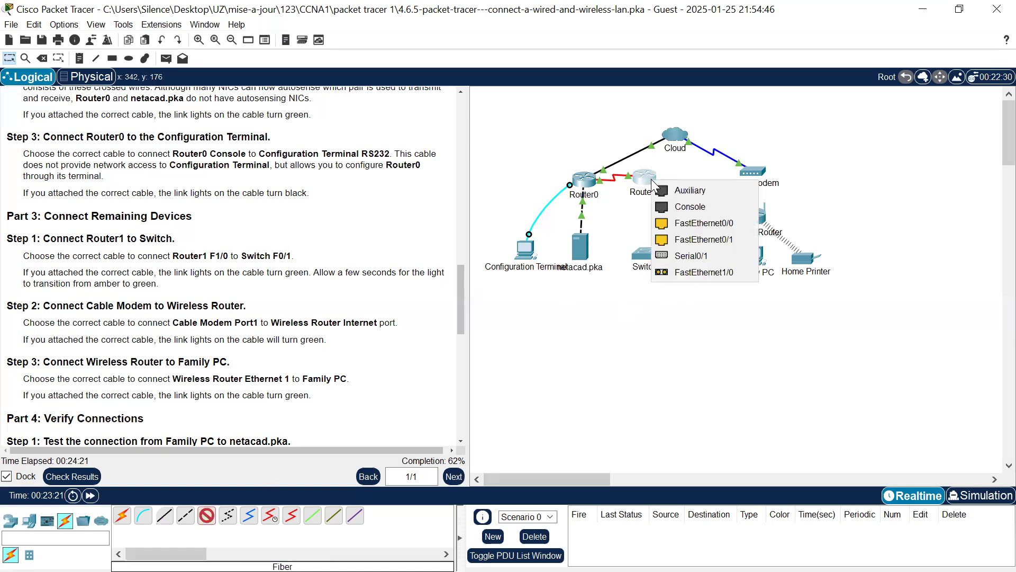
pyautogui.click(677, 272)
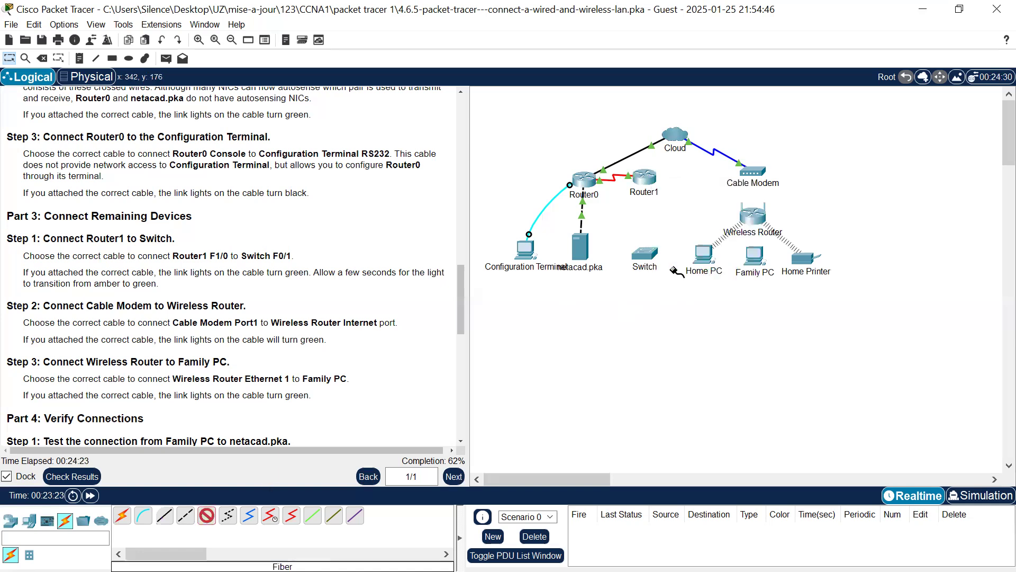
pyautogui.click(647, 255)
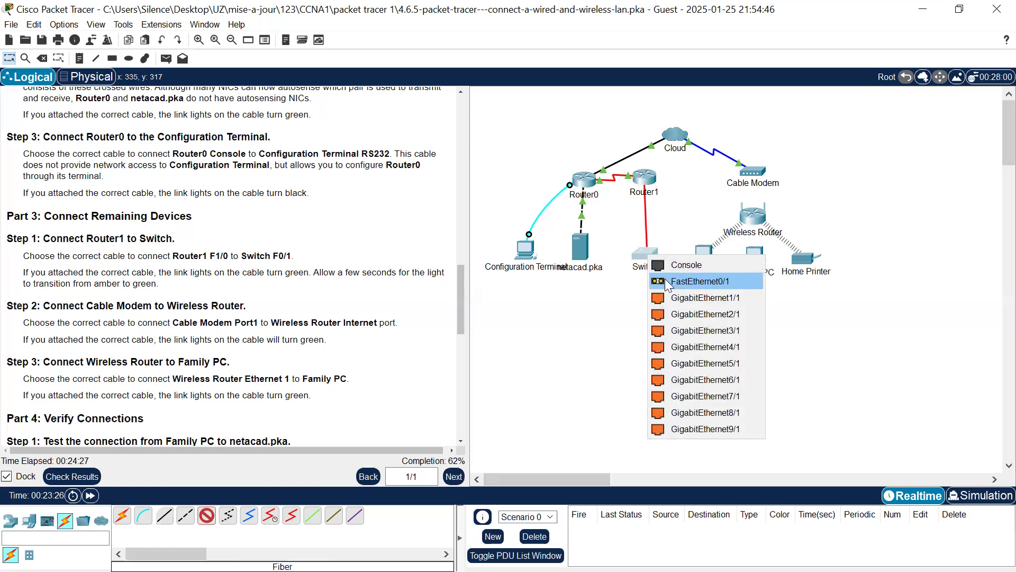
pyautogui.click(668, 283)
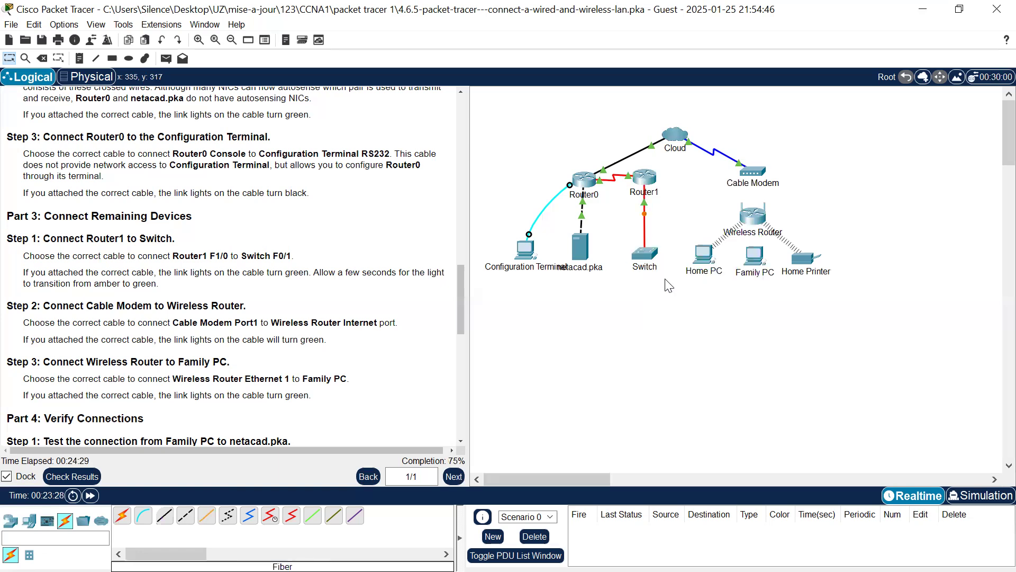
# Connect Cable Modem Port 1 to the Wireless Router's Internet port with a copper straight-through cable
pyautogui.scroll(-3, 236, 321)
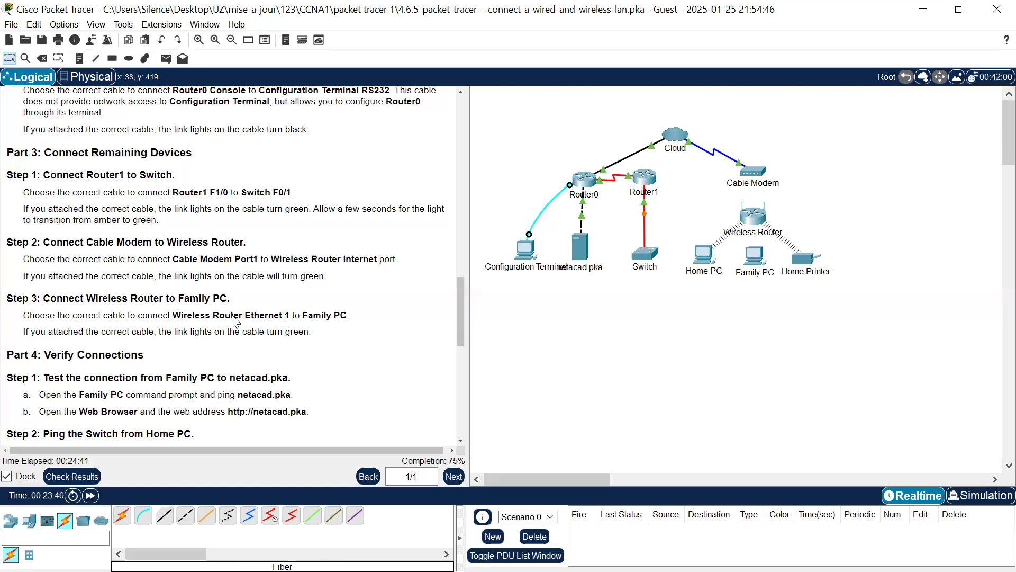
pyautogui.scroll(-3, 235, 322)
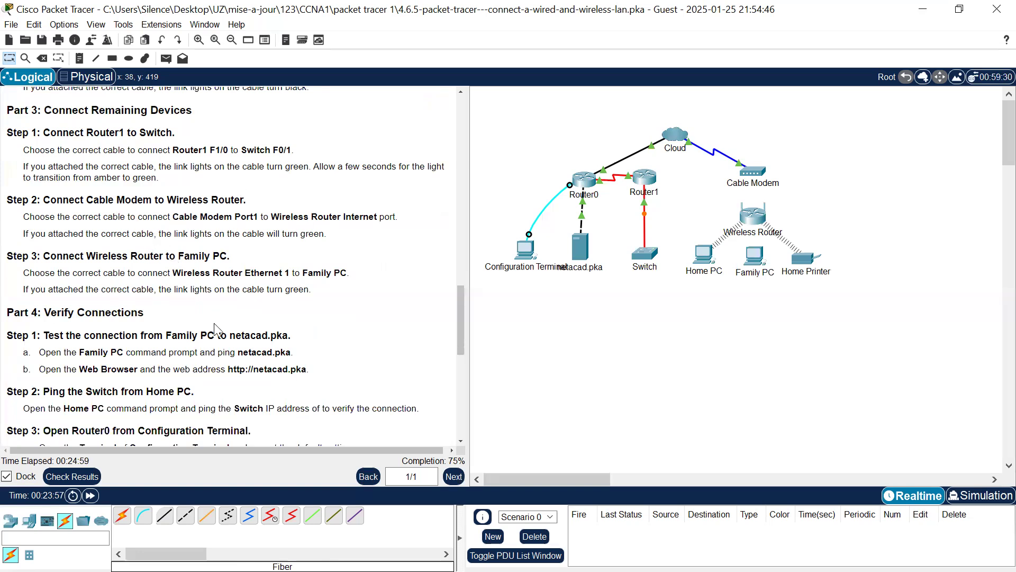
pyautogui.click(164, 516)
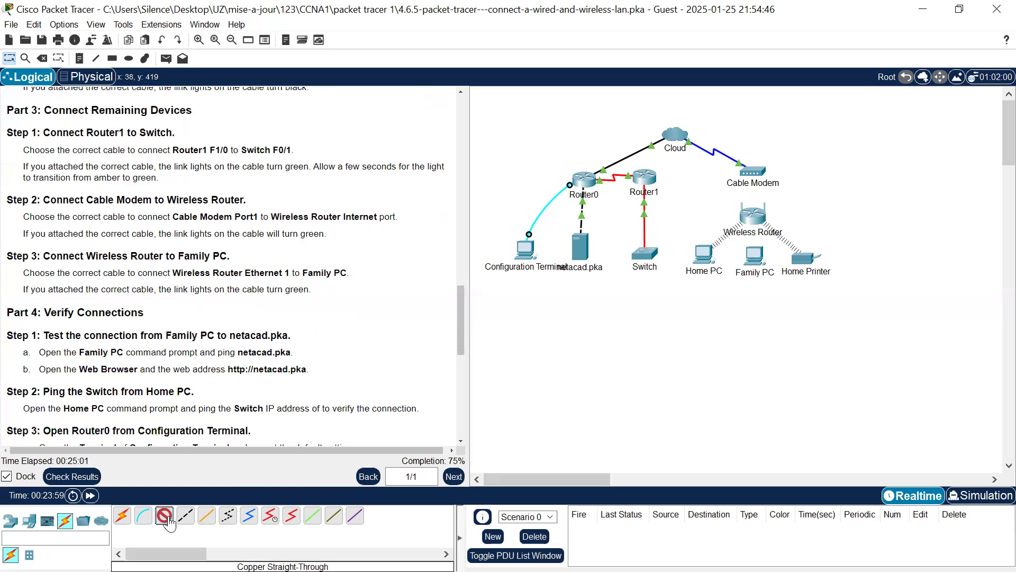
pyautogui.click(753, 169)
pyautogui.click(772, 181)
pyautogui.click(757, 218)
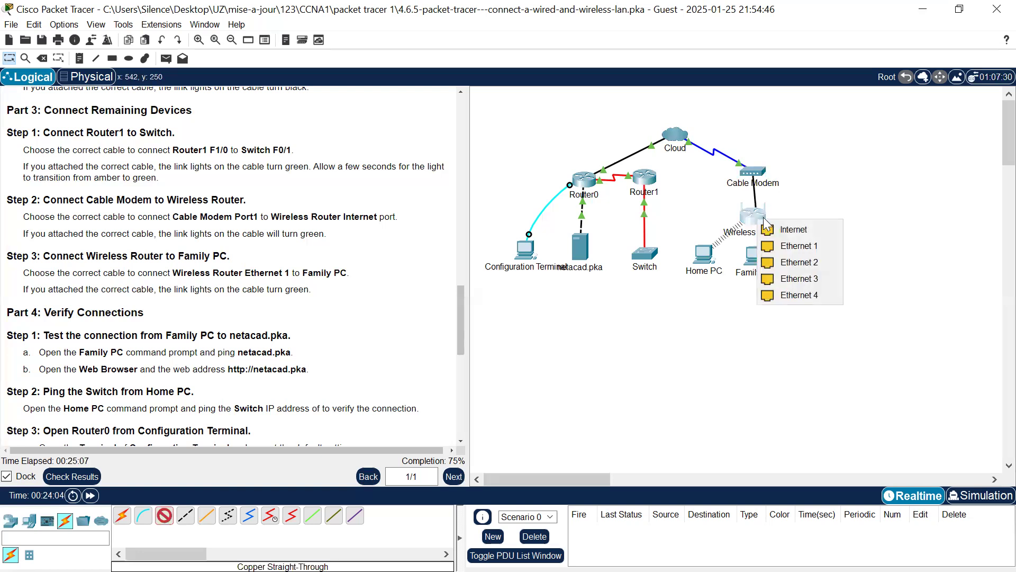
pyautogui.click(786, 231)
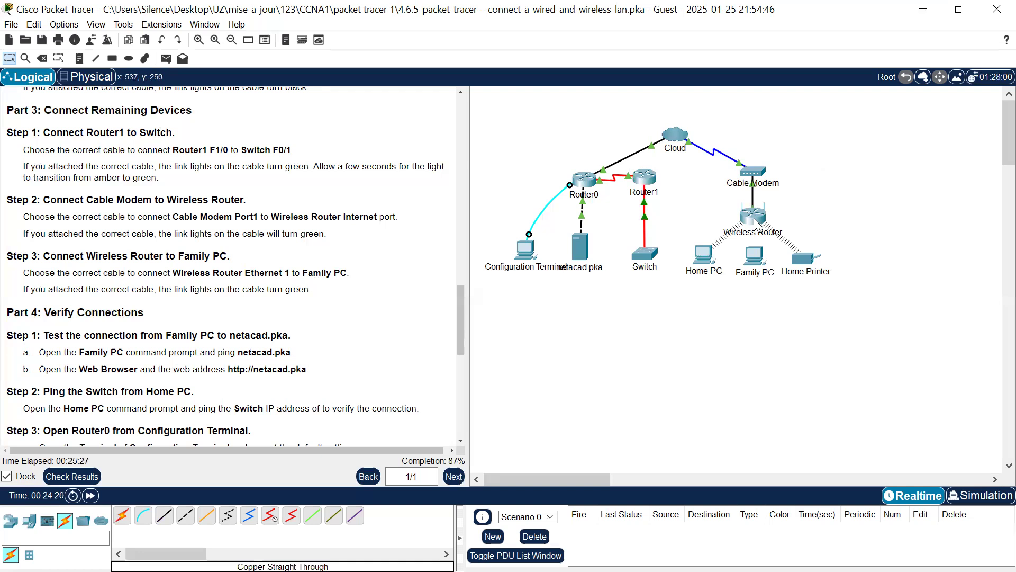
pyautogui.moveTo(756, 224); pyautogui.dragTo(697, 267)
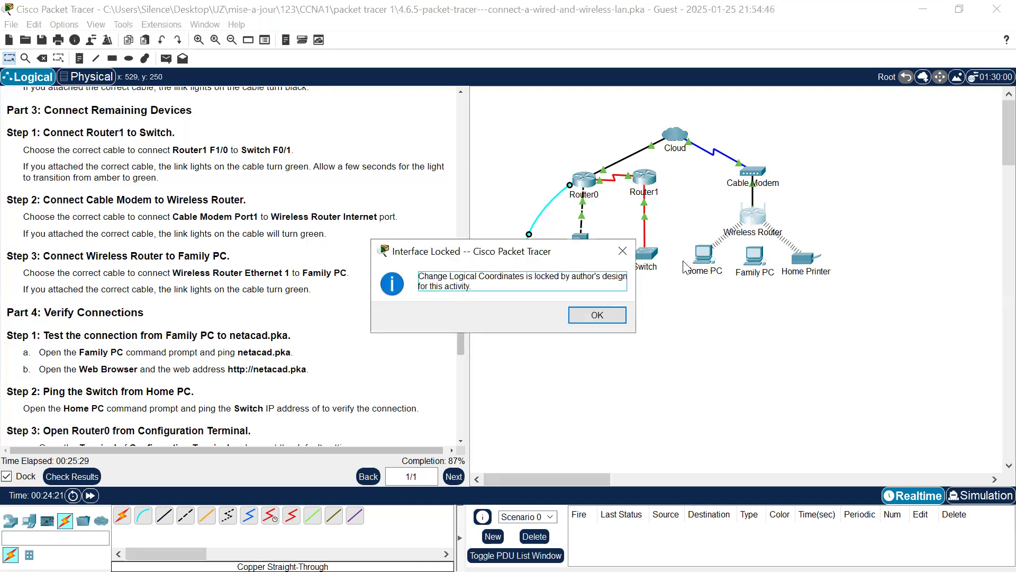
pyautogui.click(597, 316)
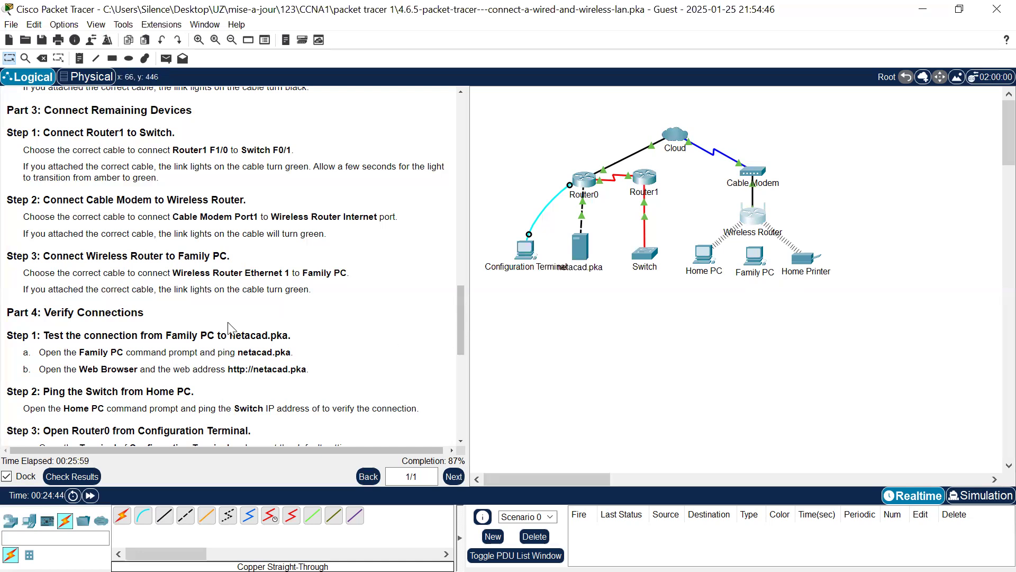
# Connect Family PC FastEthernet0 to Wireless Router Ethernet 1 with a copper straight-through cable
pyautogui.scroll(-1, 228, 329)
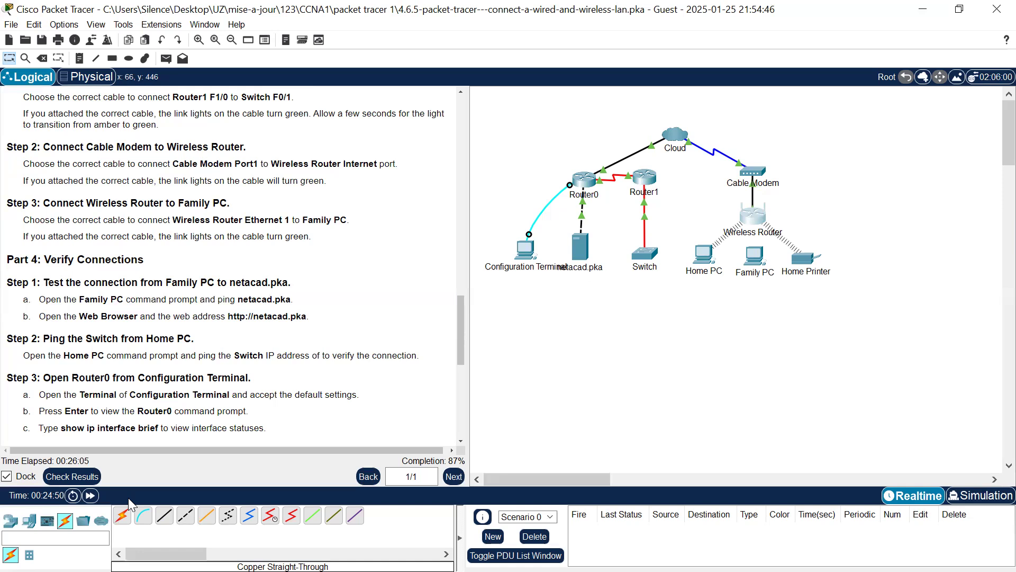
pyautogui.click(164, 516)
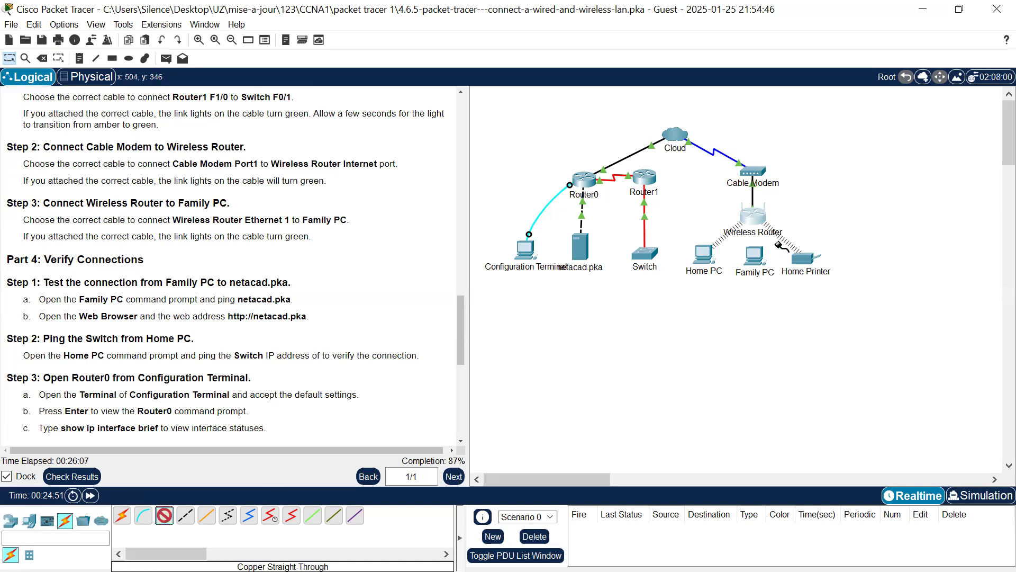
pyautogui.click(757, 263)
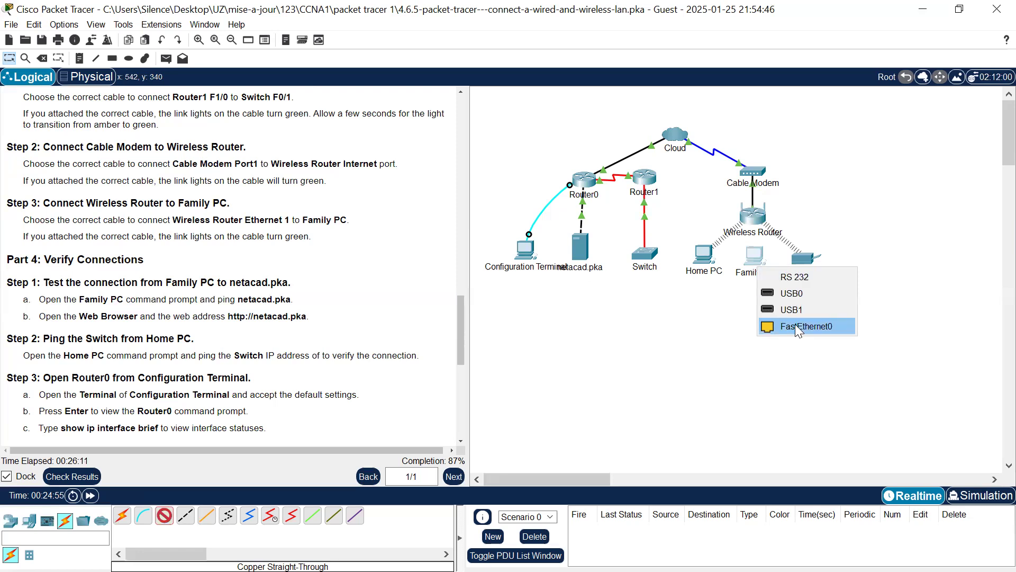
pyautogui.click(799, 328)
pyautogui.click(757, 215)
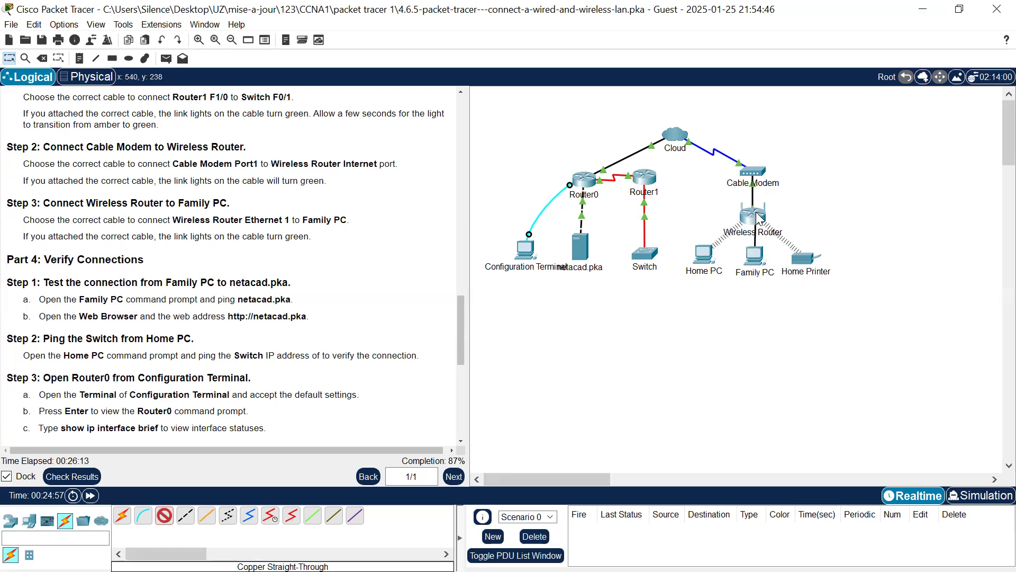
pyautogui.click(758, 217)
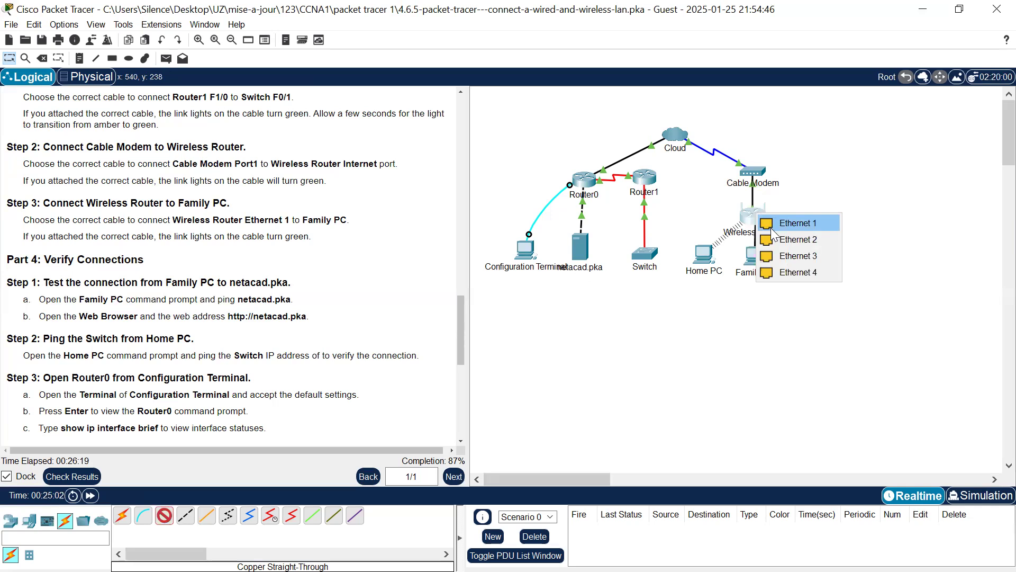
pyautogui.click(771, 228)
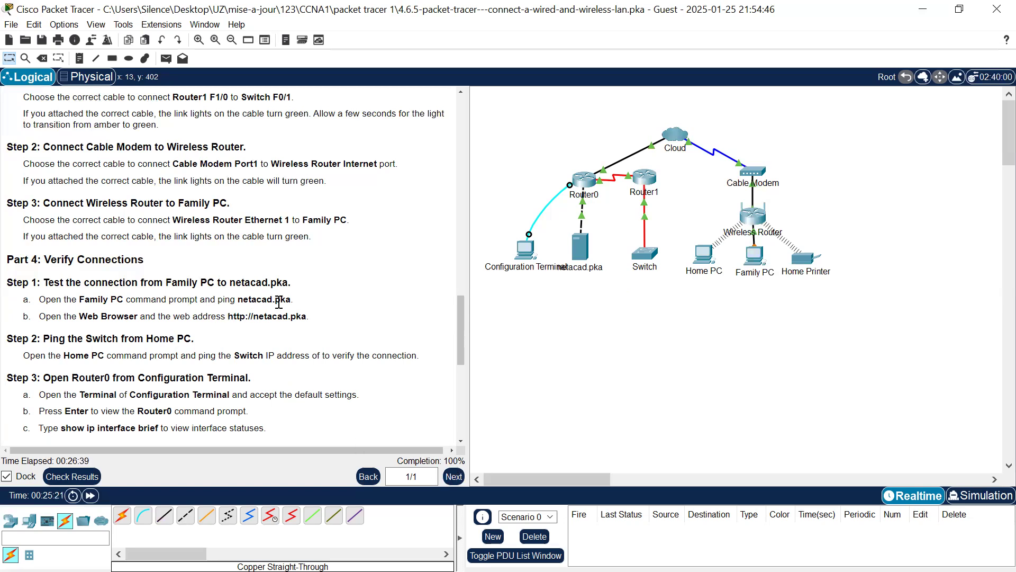
# Copy the host name netacad.pka from the Part 4 instructions and open the Family PC's Command Prompt
pyautogui.moveTo(291, 301); pyautogui.dragTo(242, 301)
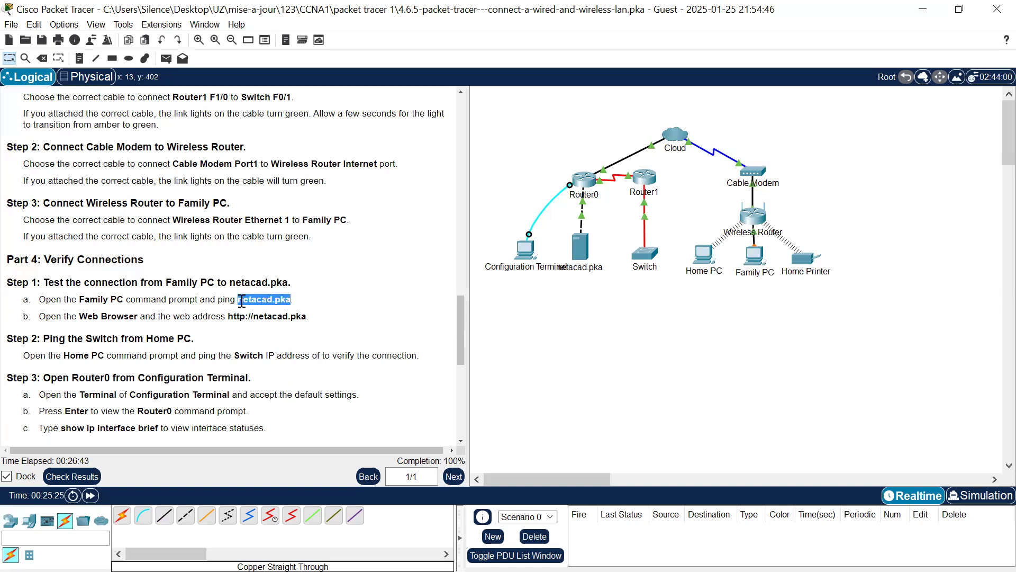
pyautogui.rightClick(250, 294)
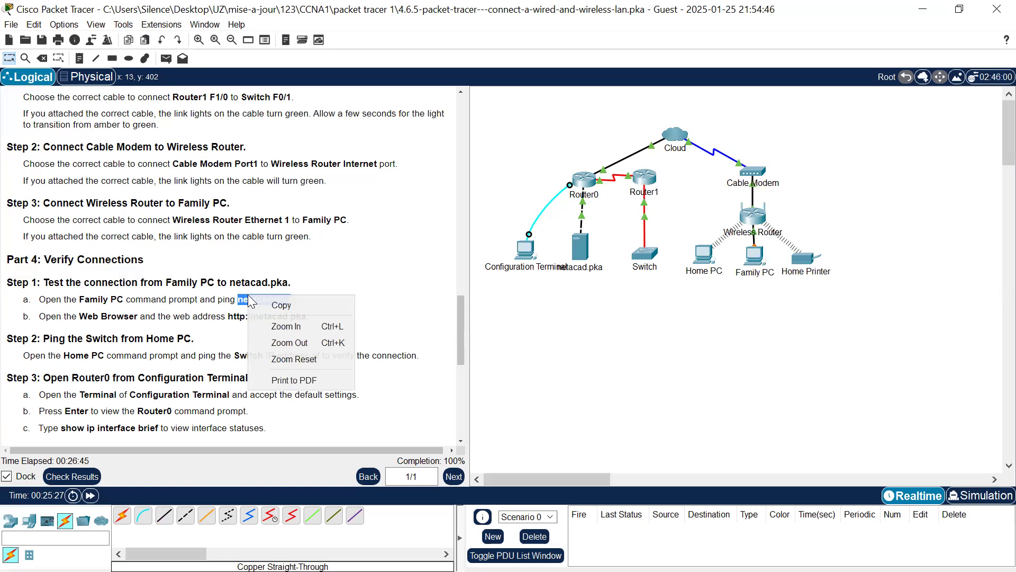
pyautogui.click(267, 306)
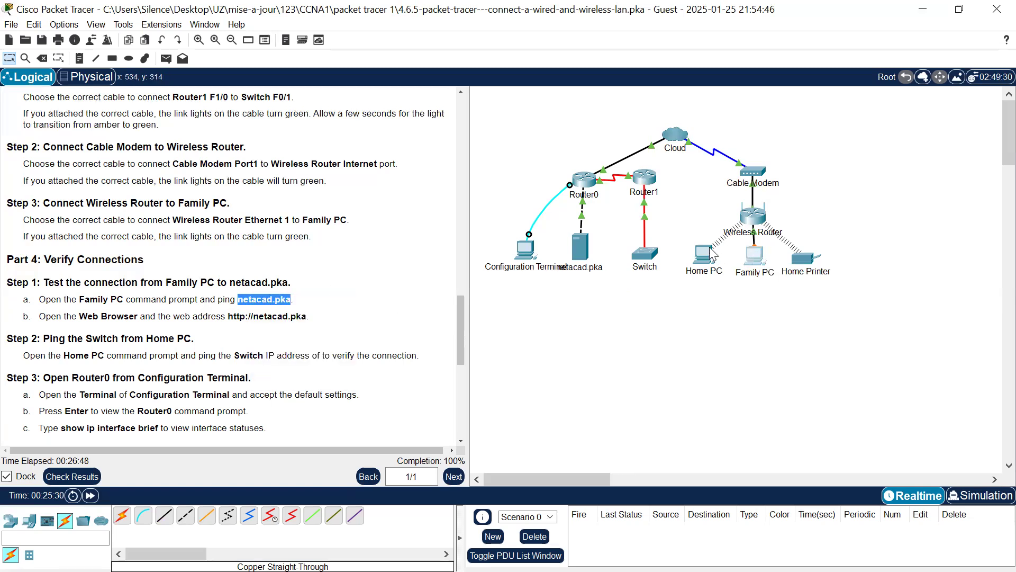
pyautogui.click(756, 259)
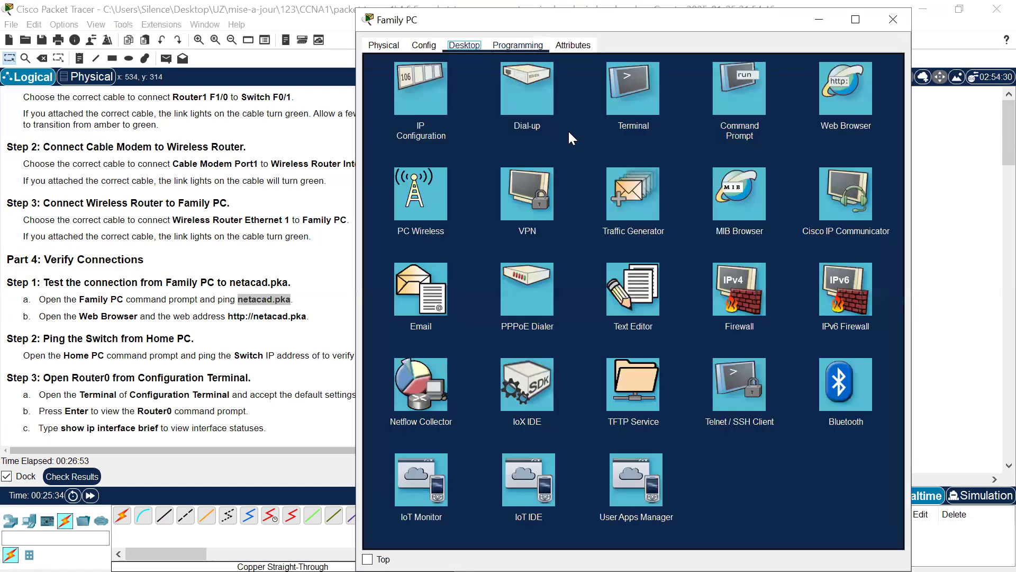
pyautogui.click(740, 88)
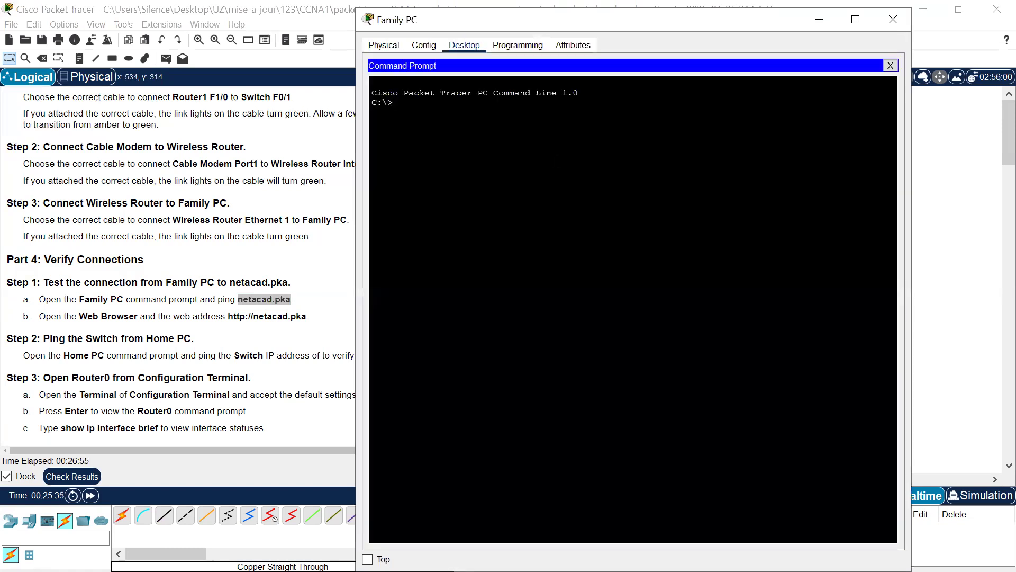
# Try to ping netacad.pka from the Family PC using the copied host name
pyautogui.rightClick(556, 168)
pyautogui.click(543, 245)
pyautogui.write('ping')
pyautogui.rightClick(583, 257)
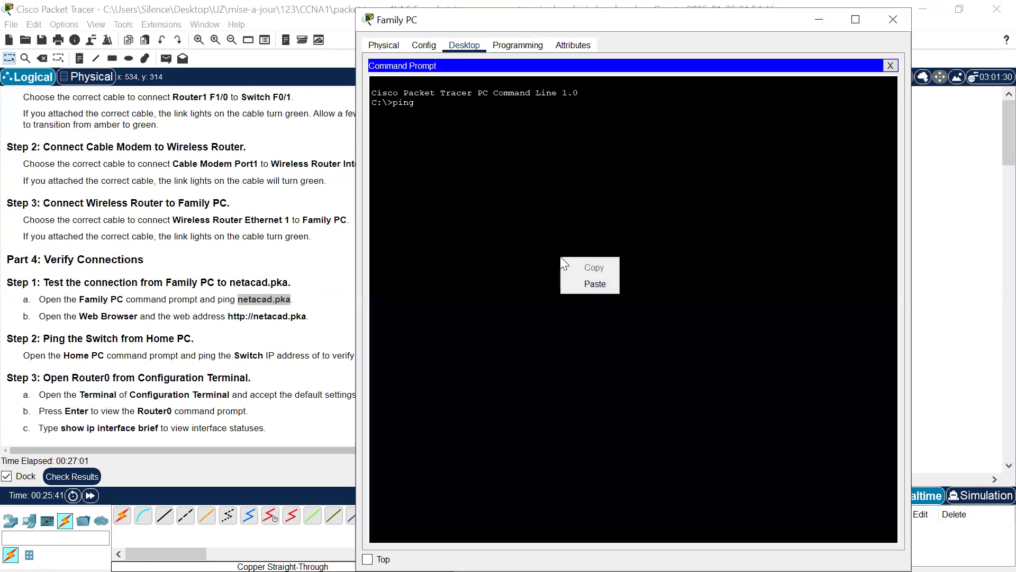
pyautogui.click(596, 283)
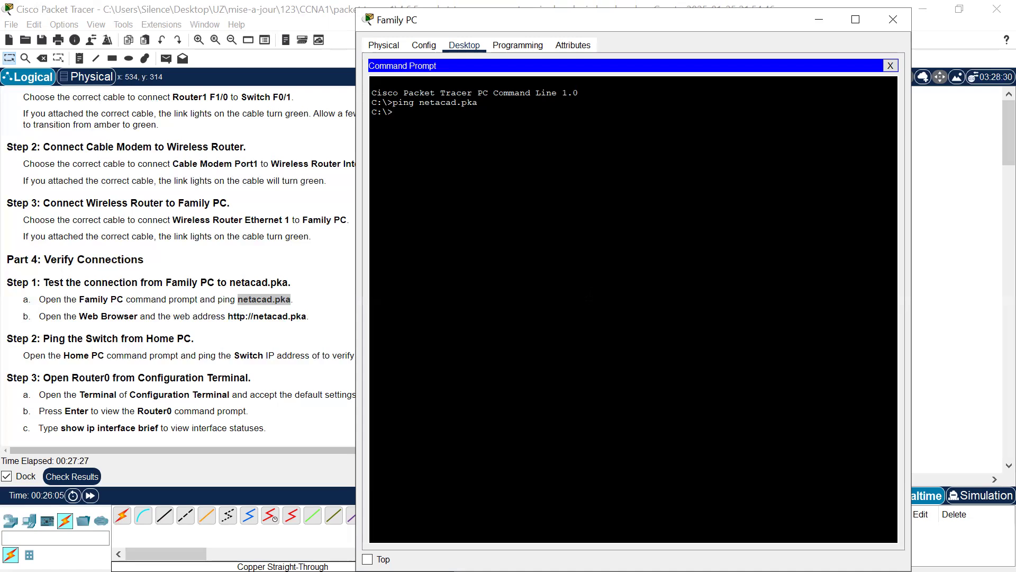
pyautogui.rightClick(588, 292)
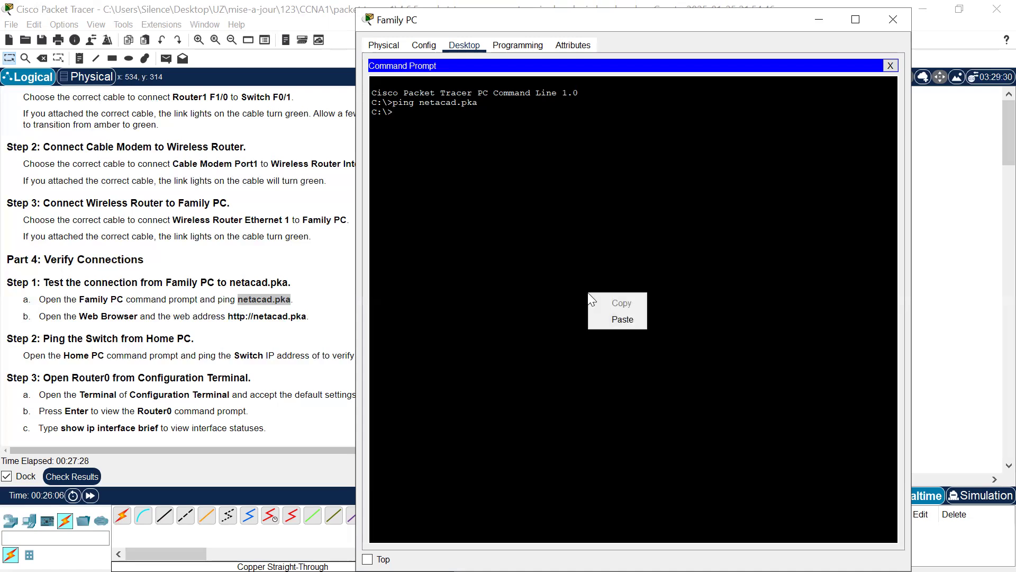
pyautogui.click(622, 320)
pyautogui.press('BackSpace')
pyautogui.press('BackSpace')
pyautogui.press('BackSpace')
pyautogui.press('BackSpace')
pyautogui.press('BackSpace')
pyautogui.press('BackSpace')
pyautogui.press('BackSpace')
pyautogui.press('BackSpace')
pyautogui.press('BackSpace')
pyautogui.press('BackSpace')
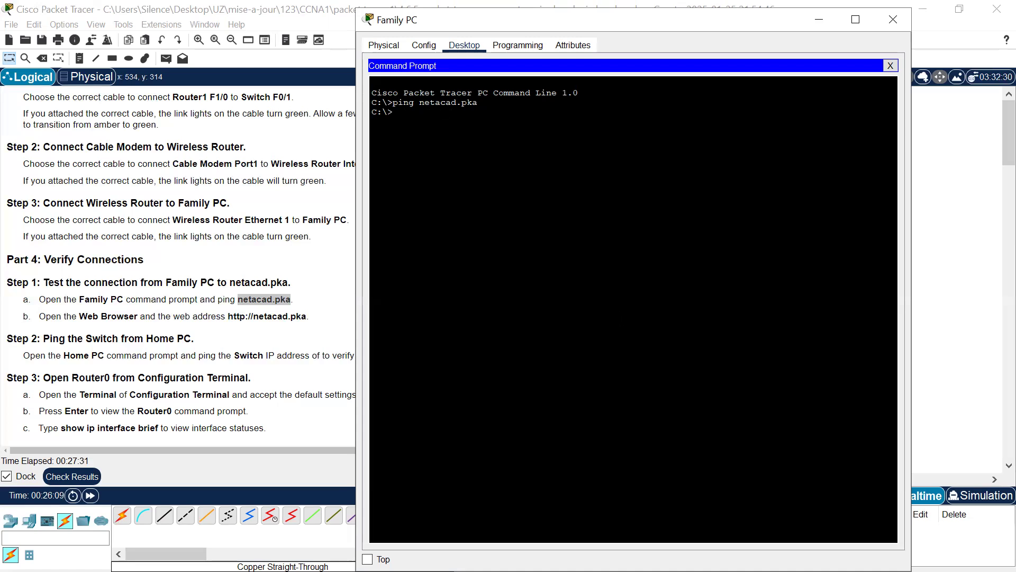
# Run ping netacad.pka again in the Family PC's Command Prompt
pyautogui.write('ping')
pyautogui.rightClick(619, 318)
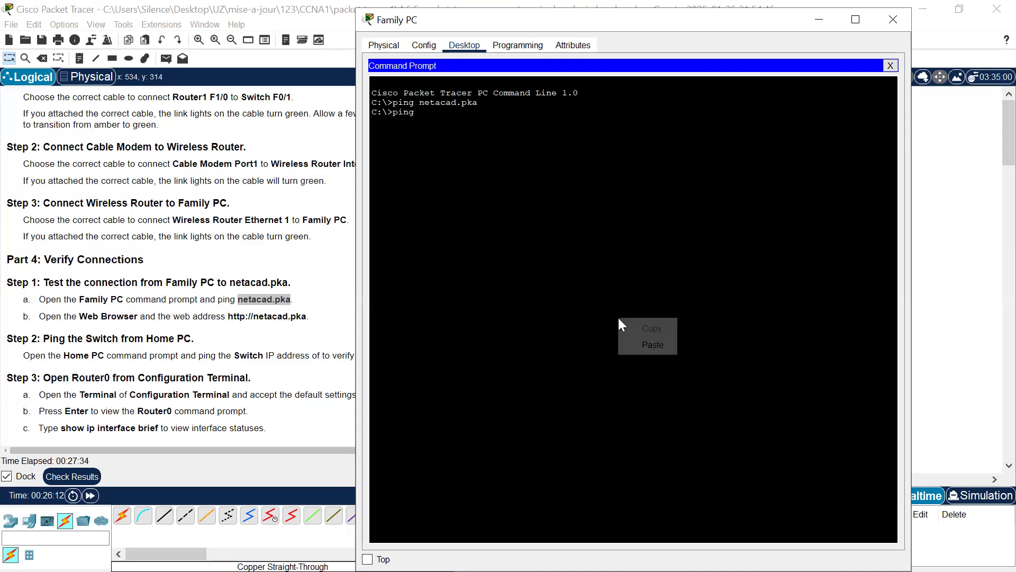
pyautogui.click(638, 349)
pyautogui.press('Return')
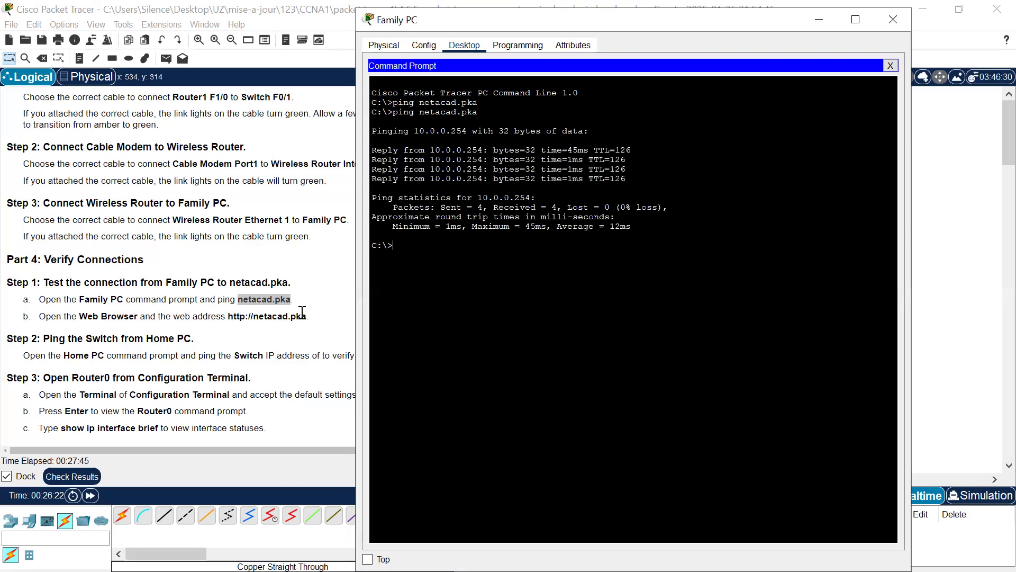
pyautogui.click(246, 316)
pyautogui.doubleClick(246, 317)
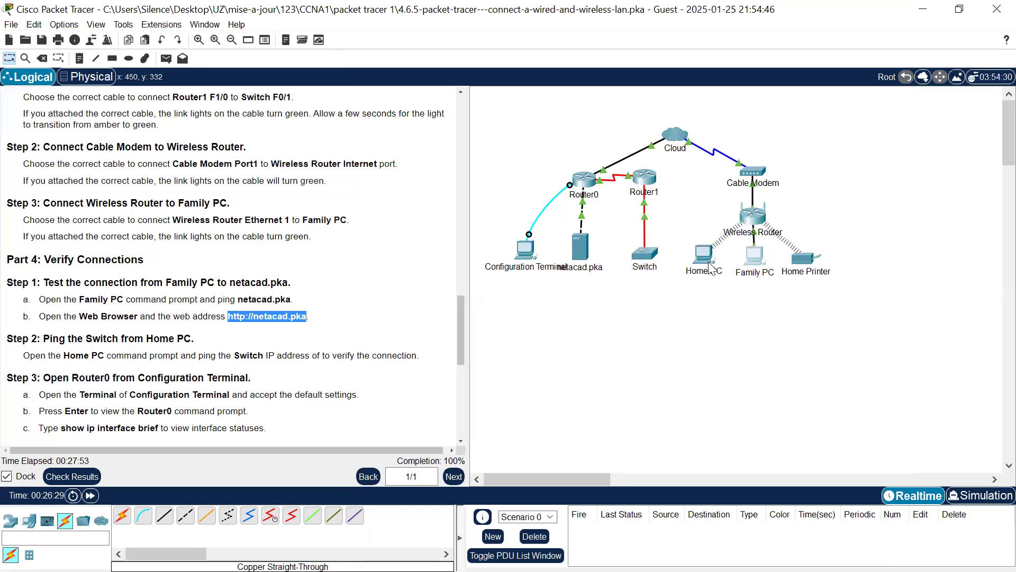
pyautogui.click(757, 255)
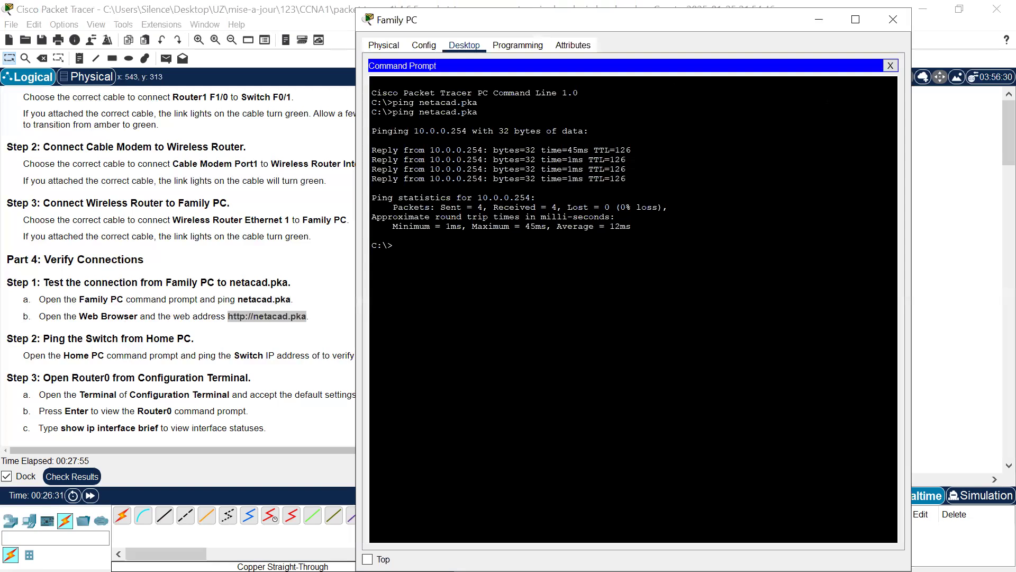
pyautogui.click(891, 65)
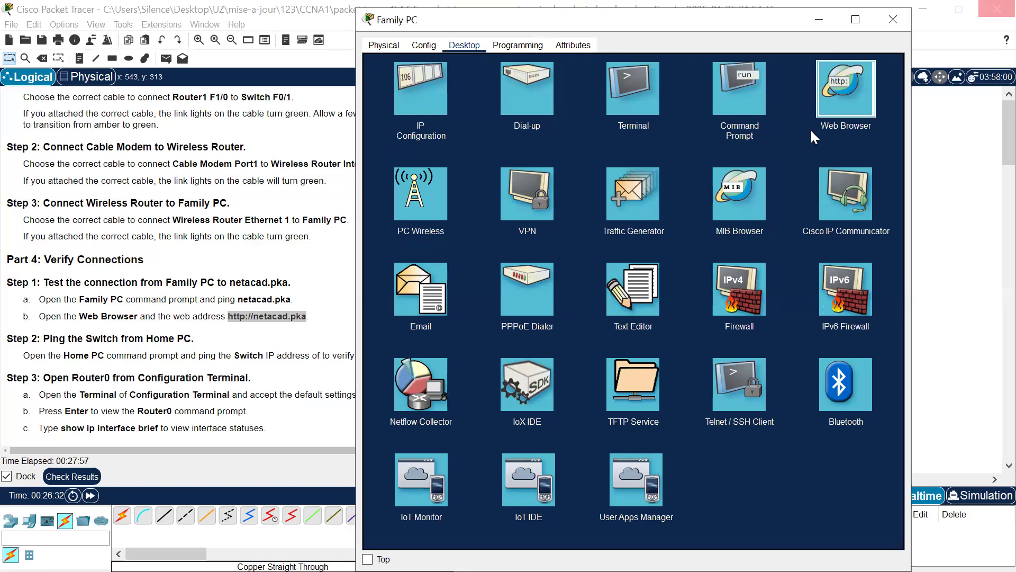
pyautogui.click(848, 70)
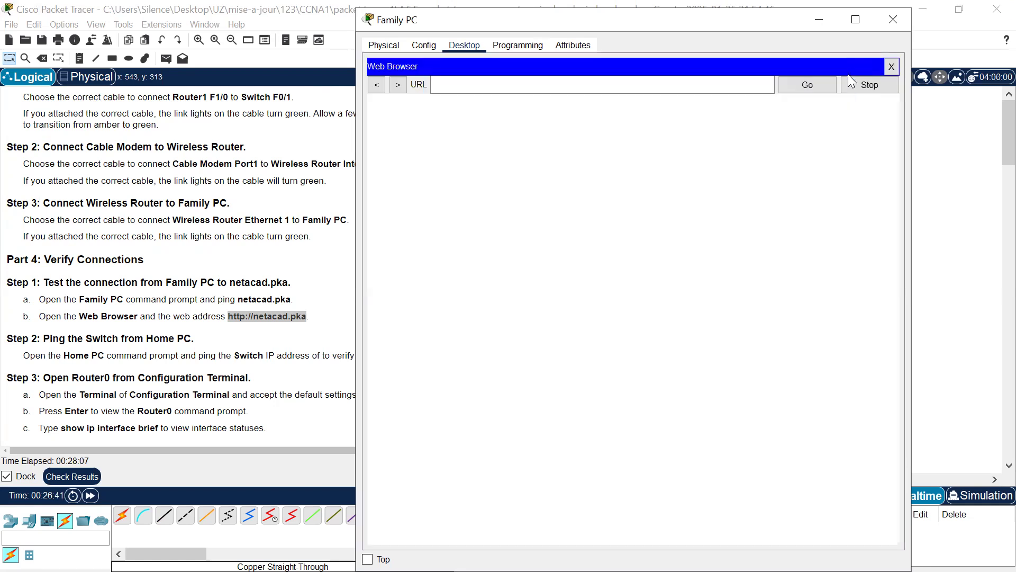
pyautogui.click(564, 82)
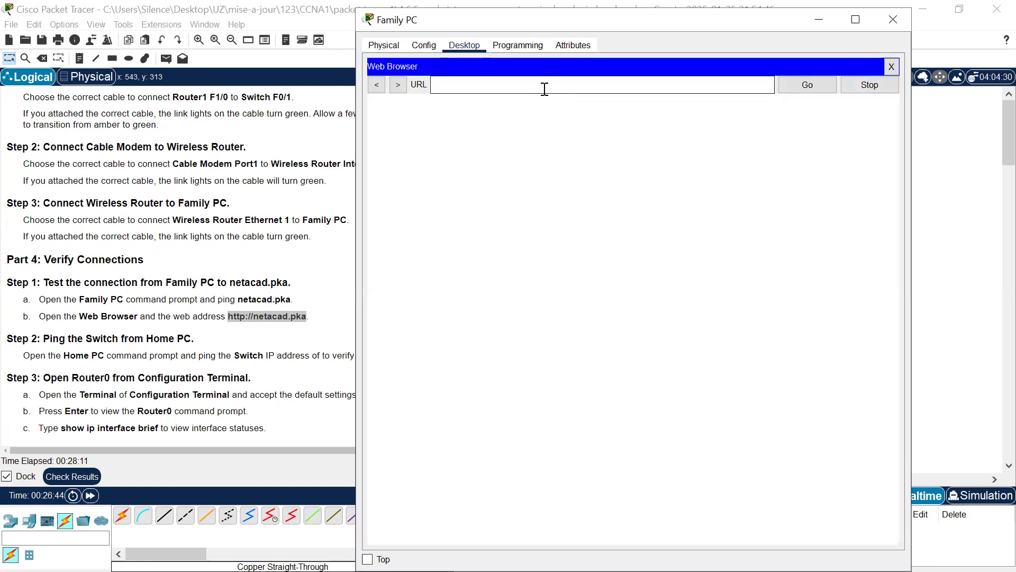
pyautogui.rightClick(544, 88)
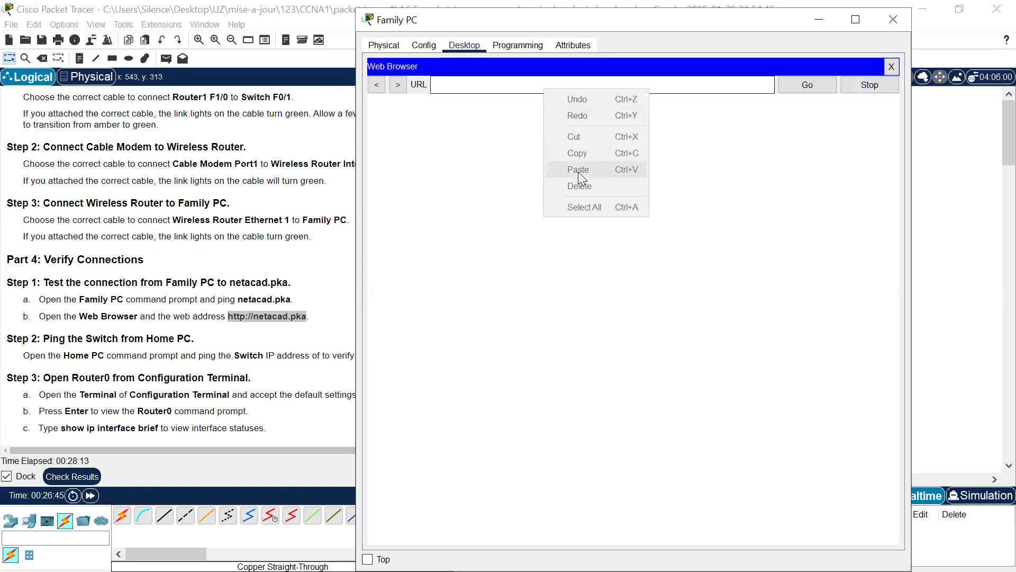
pyautogui.click(280, 312)
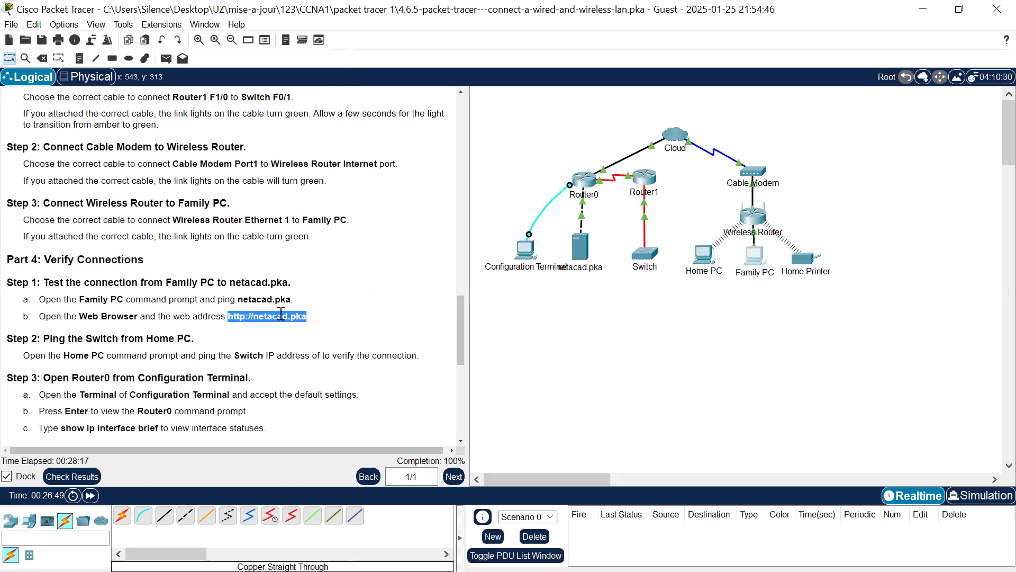
pyautogui.rightClick(280, 313)
pyautogui.click(310, 322)
pyautogui.click(757, 261)
pyautogui.click(593, 90)
pyautogui.rightClick(593, 90)
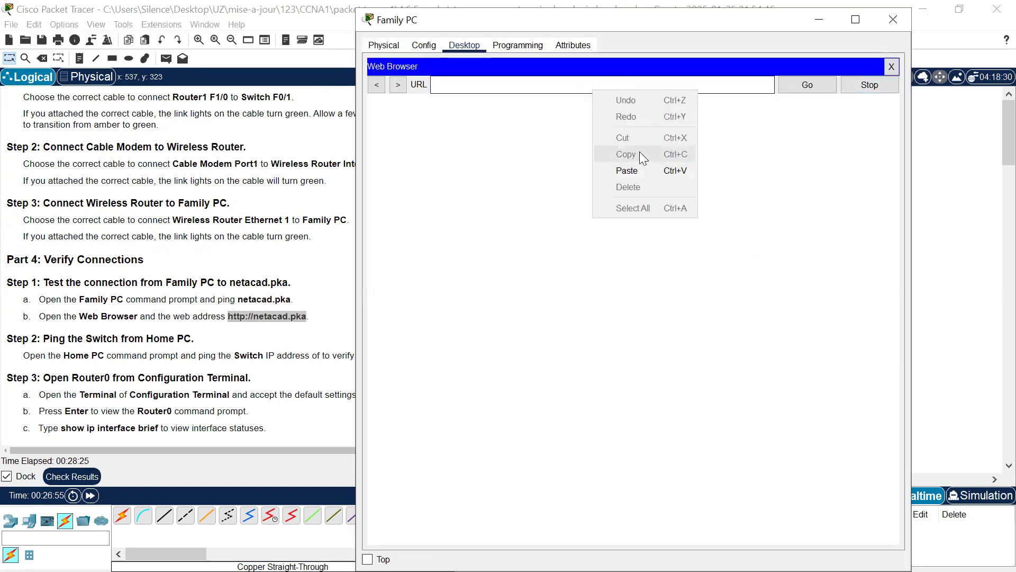
pyautogui.click(634, 170)
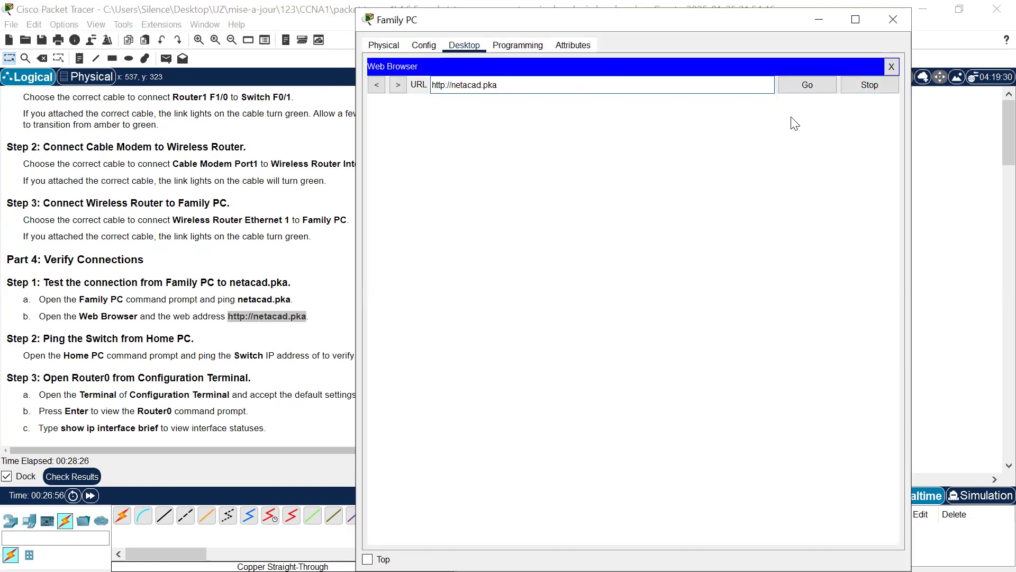
pyautogui.click(814, 84)
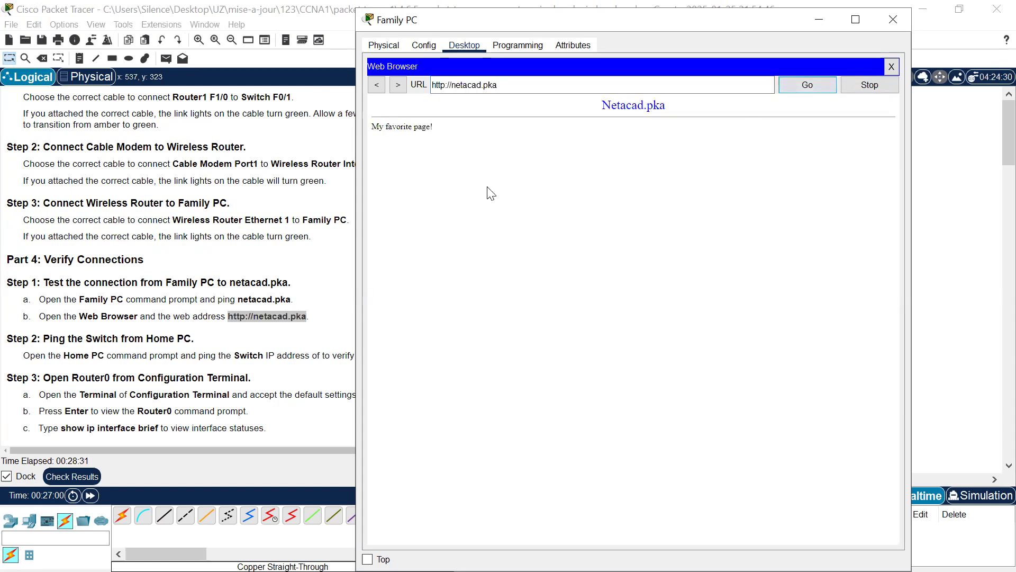
pyautogui.click(251, 350)
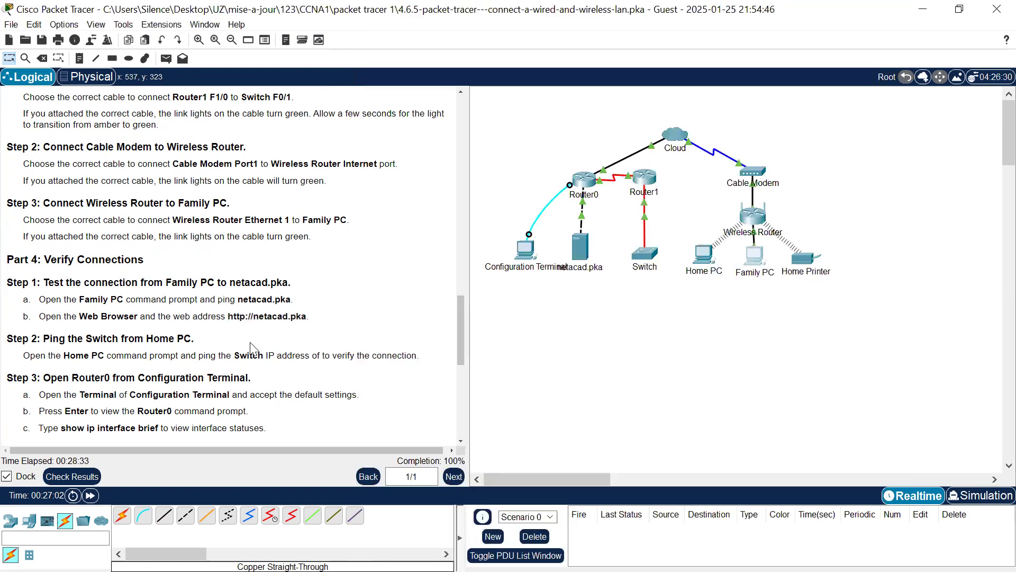
# Open the Configuration Terminal's Terminal with the default port settings and bring up the Router0 command prompt
pyautogui.scroll(-3, 252, 349)
pyautogui.scroll(-4, 252, 350)
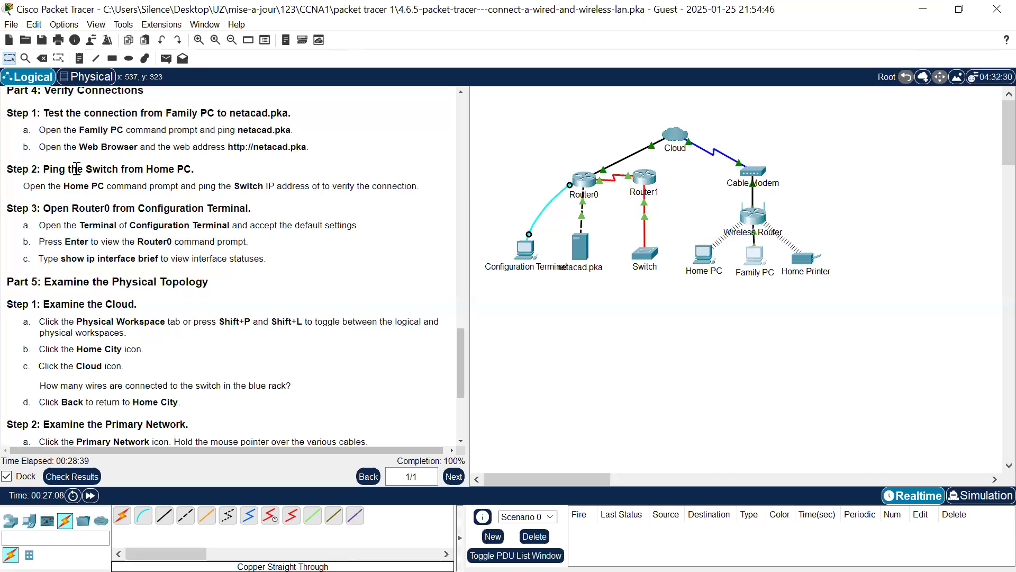
pyautogui.scroll(1, 77, 169)
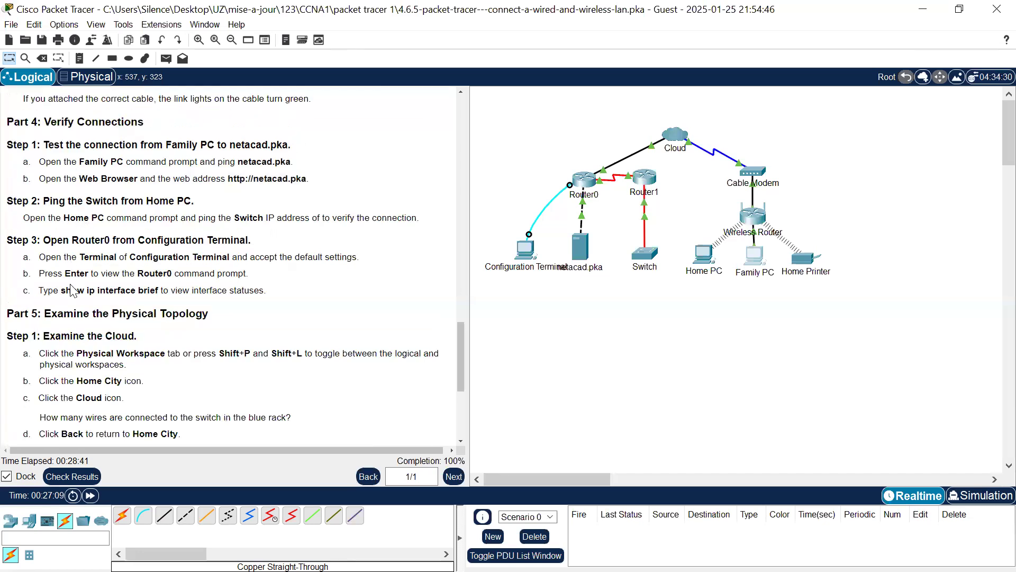
pyautogui.scroll(-1, 73, 290)
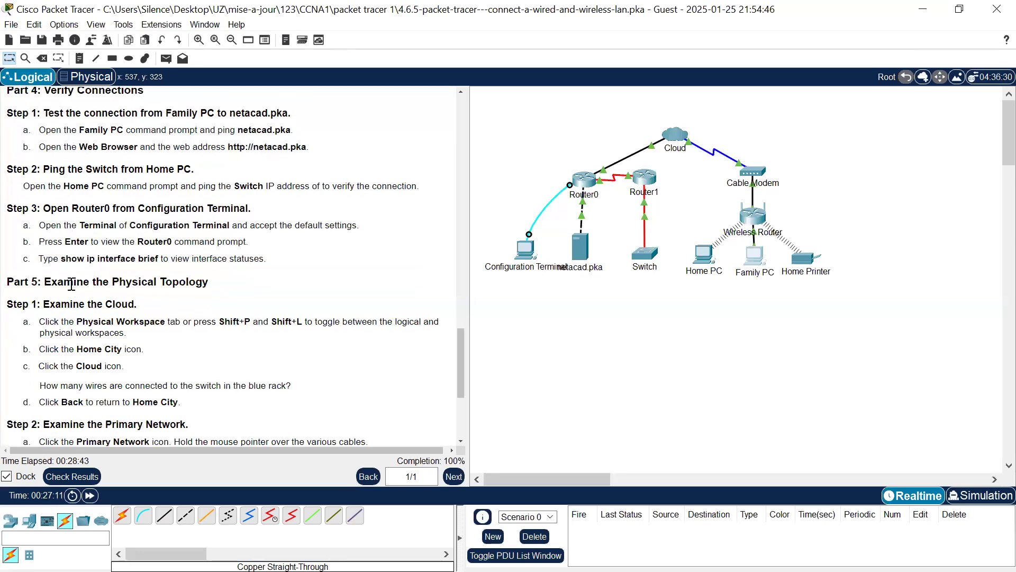
pyautogui.scroll(-2, 71, 284)
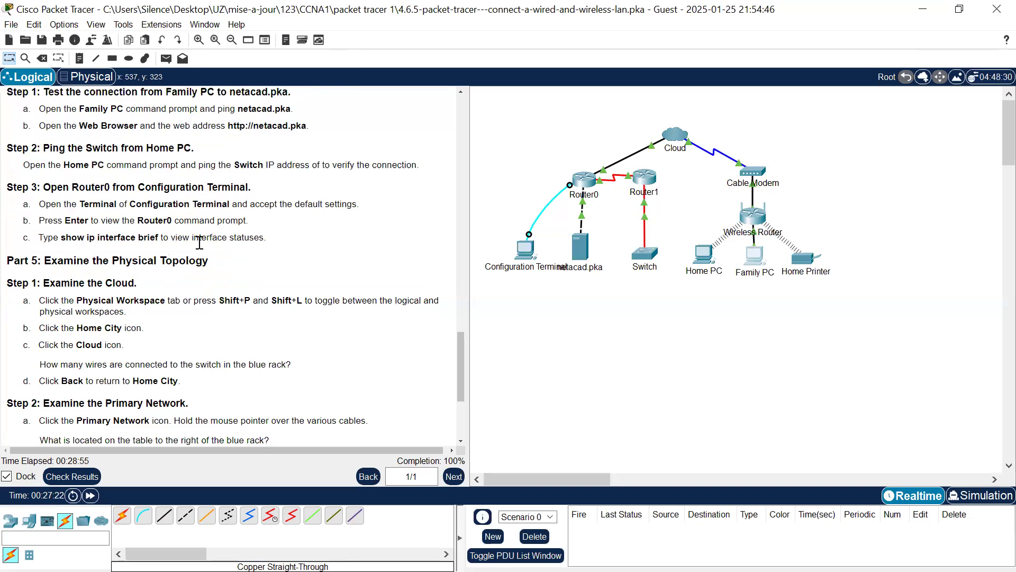
pyautogui.click(528, 250)
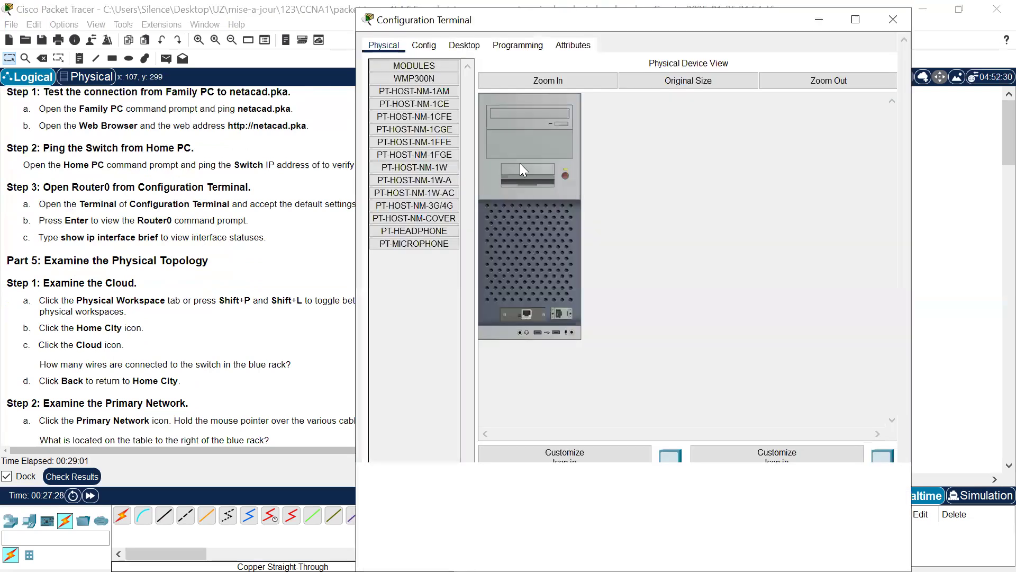
pyautogui.click(464, 45)
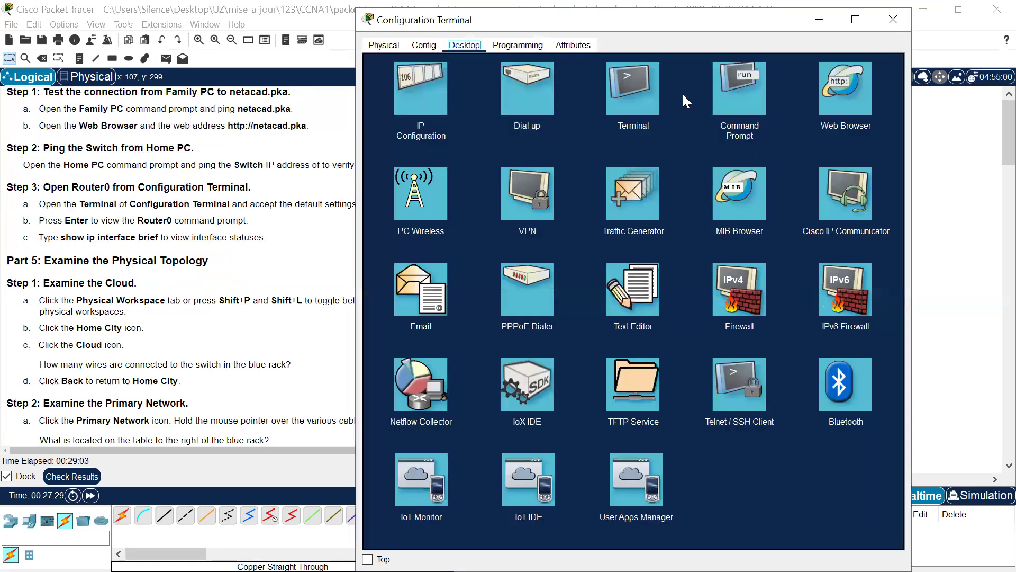
pyautogui.click(637, 94)
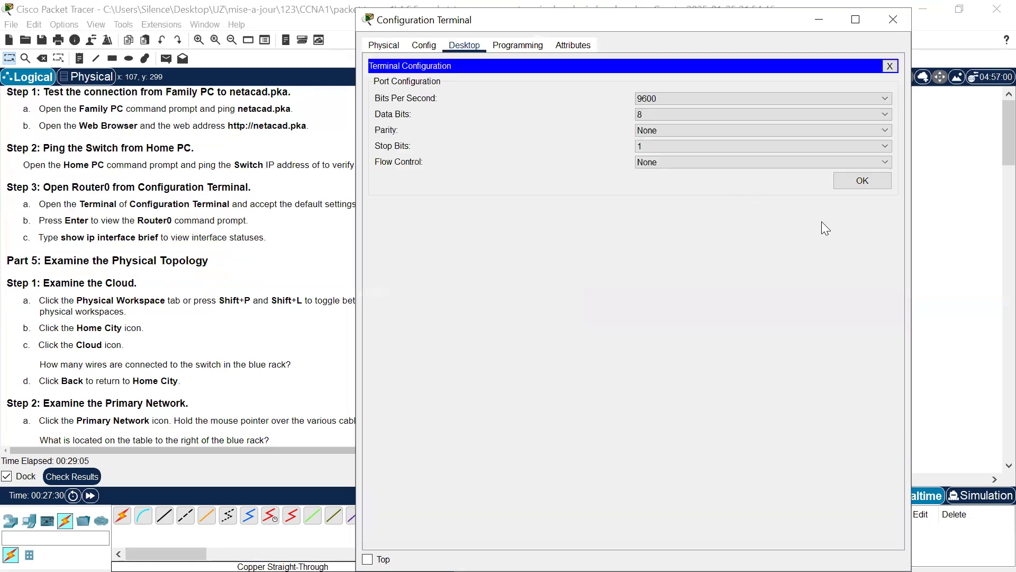
pyautogui.click(853, 185)
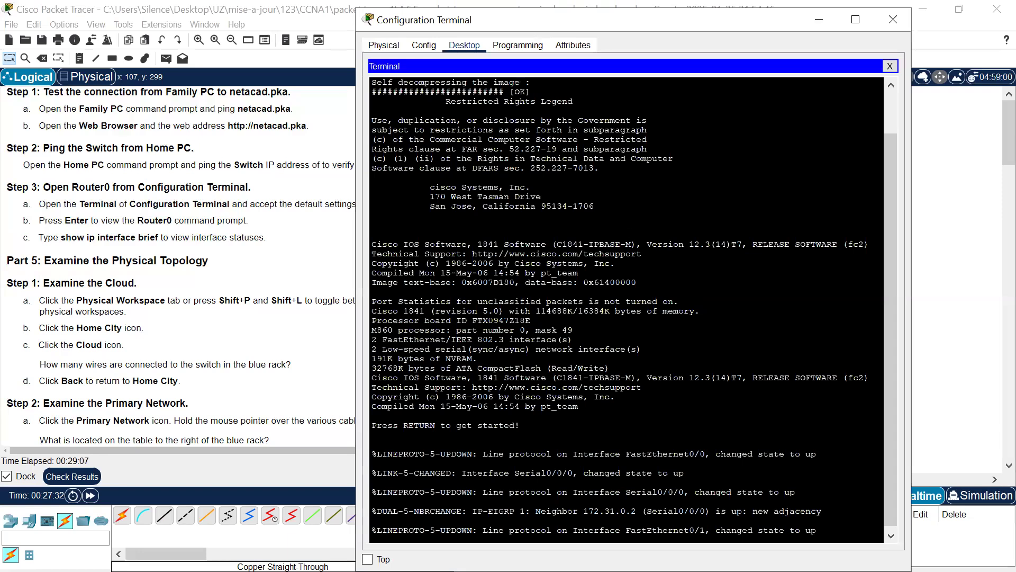
pyautogui.press('Return')
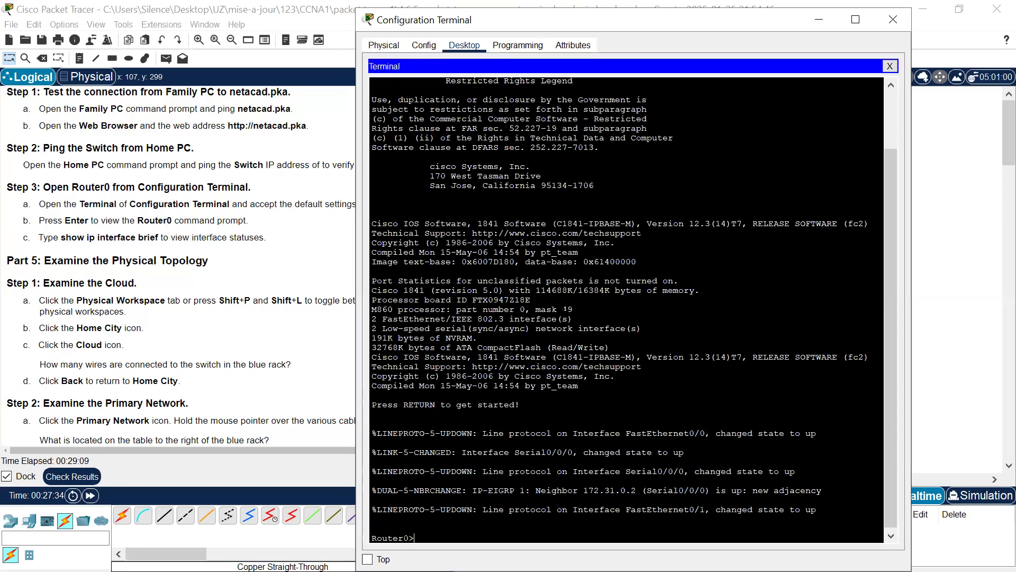
# Enter privileged mode on Router0 with en and list the interface statuses with sh ip int br
pyautogui.write('en')
pyautogui.press('Return')
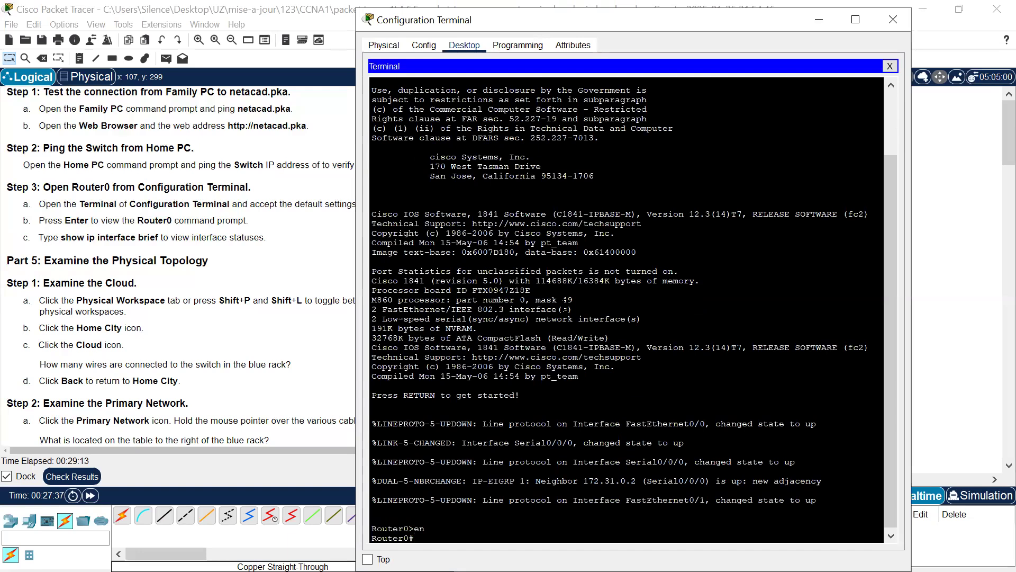
pyautogui.write('sh ip int br')
pyautogui.press('Return')
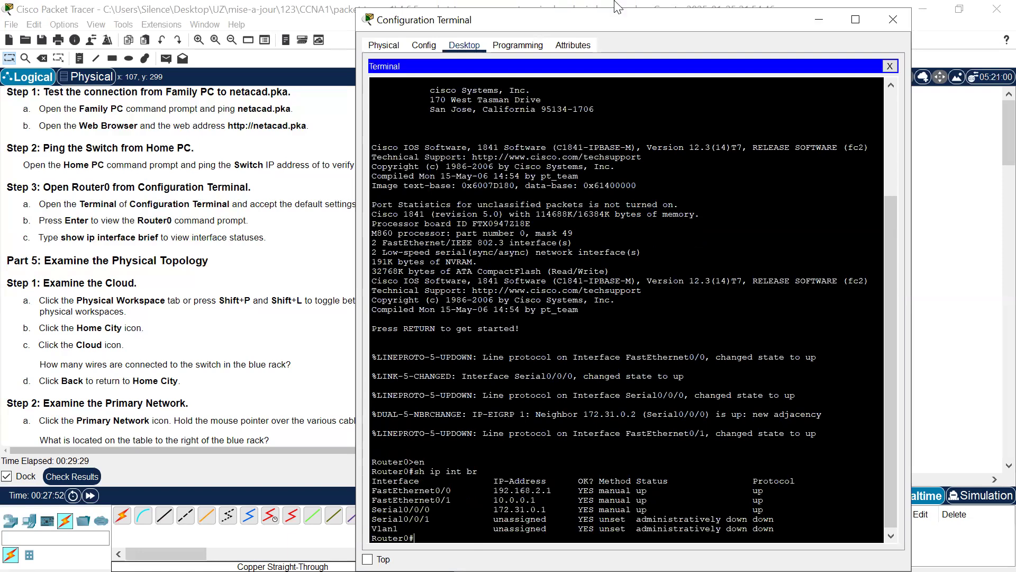
# Examine the FastEthernet0/0, FastEthernet0/1 and Serial0/0/0 rows beside the topology, and minimize the Configuration Terminal window
pyautogui.press('super+Left')
pyautogui.press('Escape')
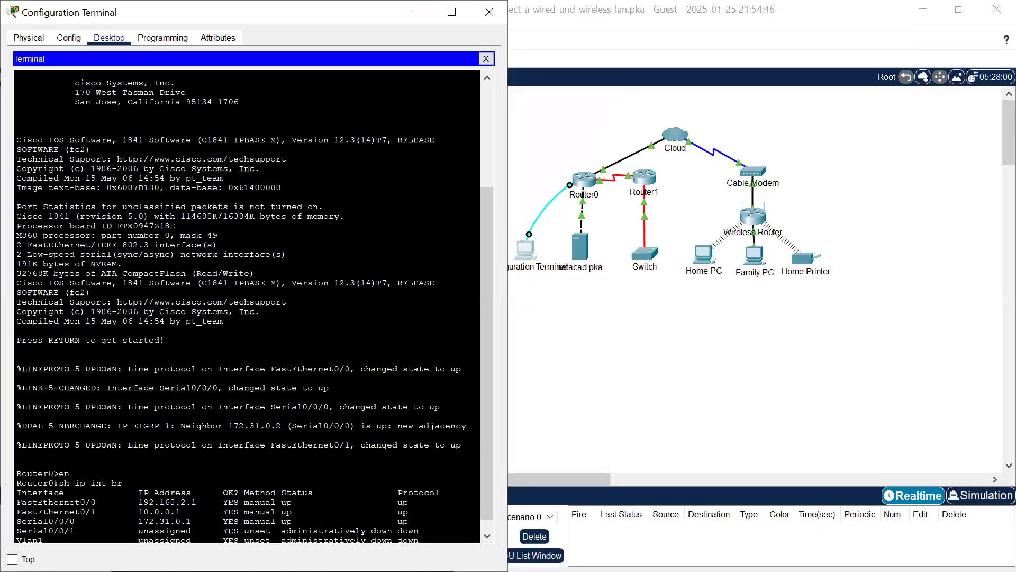
pyautogui.tripleClick(84, 503)
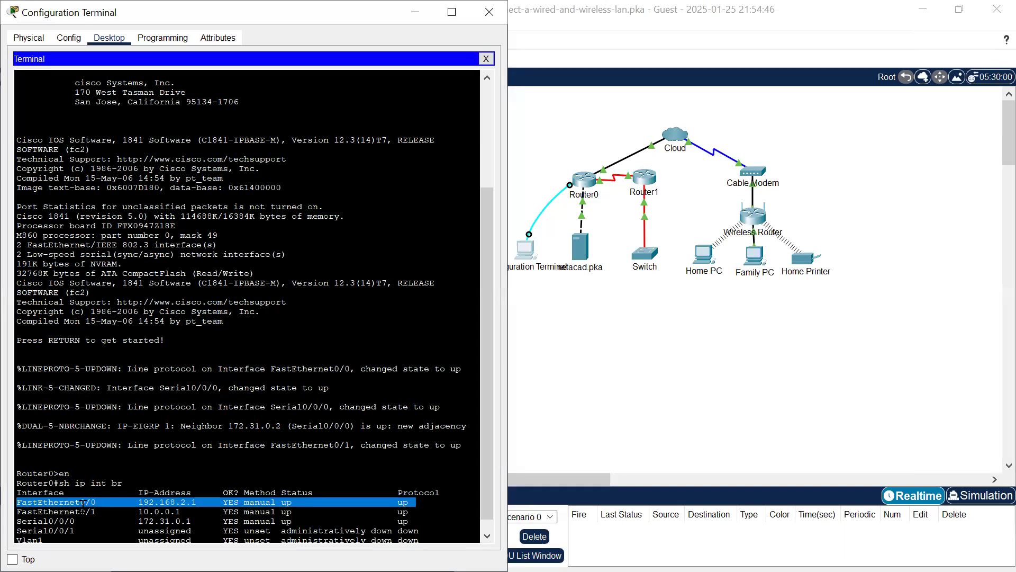
pyautogui.tripleClick(71, 512)
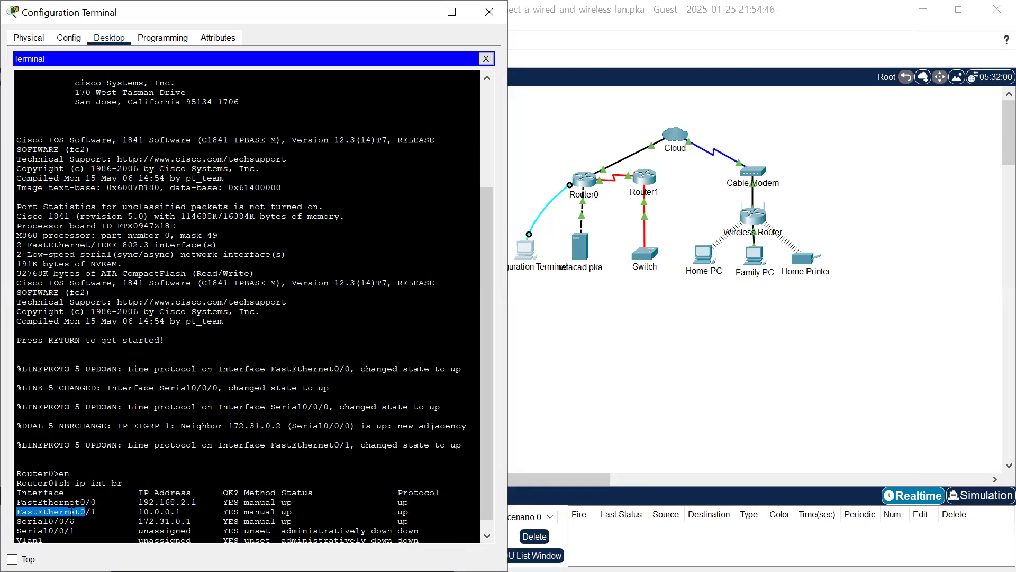
pyautogui.click(72, 521)
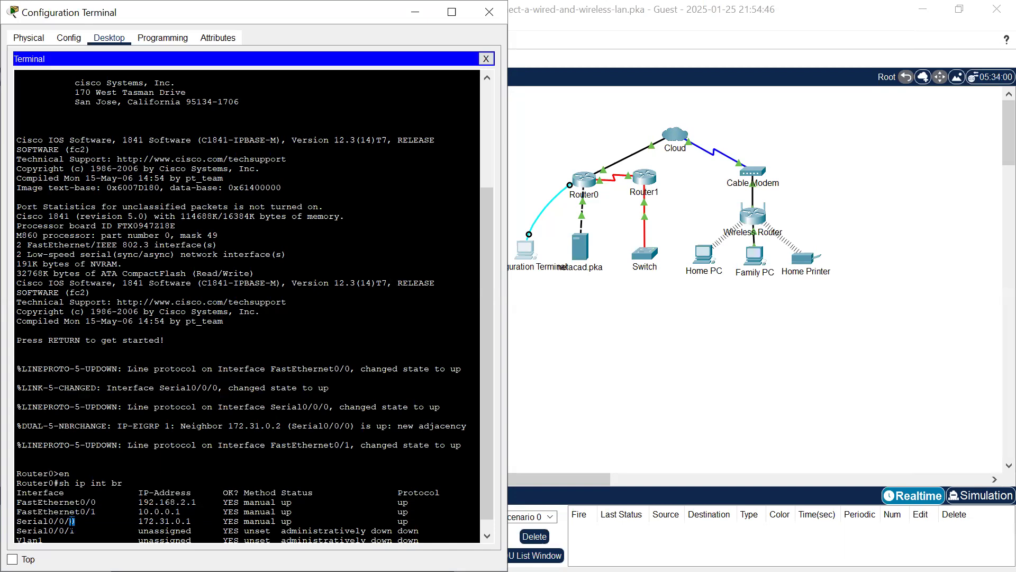
pyautogui.tripleClick(72, 521)
pyautogui.click(420, 11)
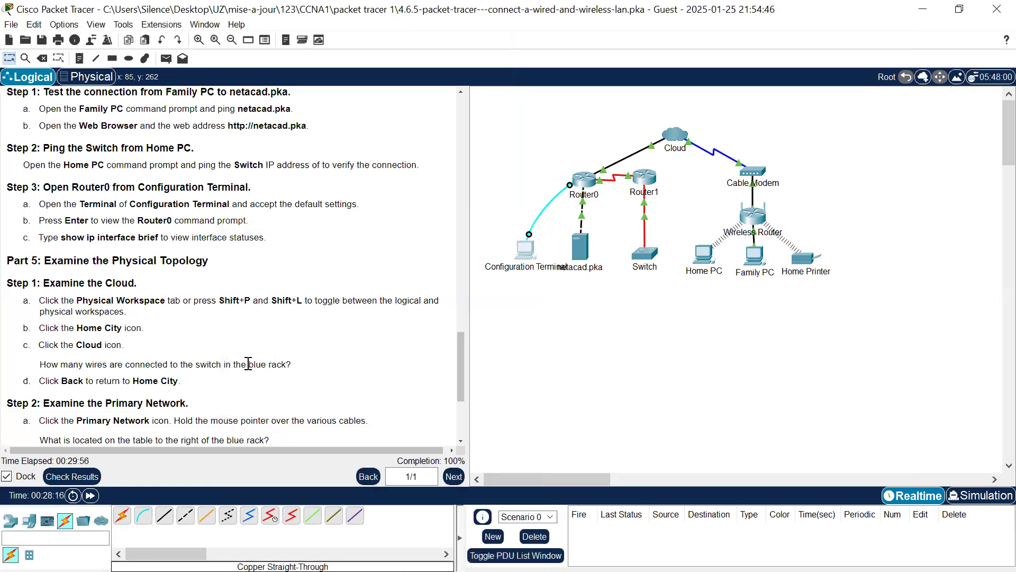
# Read the Part 5 instructions on examining the physical topology
pyautogui.scroll(-8, 248, 364)
pyautogui.scroll(7, 248, 364)
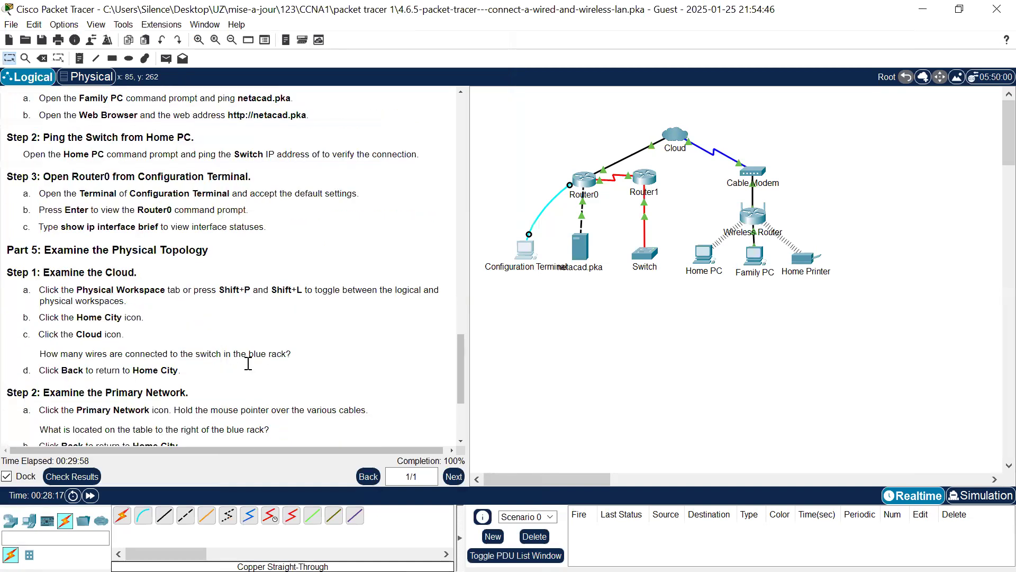
pyautogui.scroll(1, 249, 364)
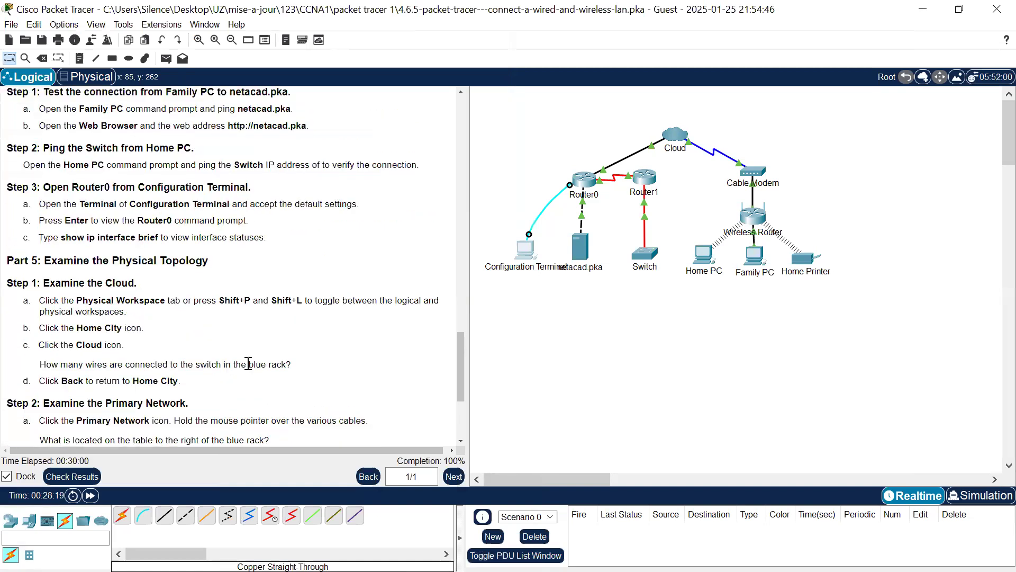
pyautogui.scroll(-3, 248, 364)
pyautogui.moveTo(208, 240); pyautogui.dragTo(191, 241)
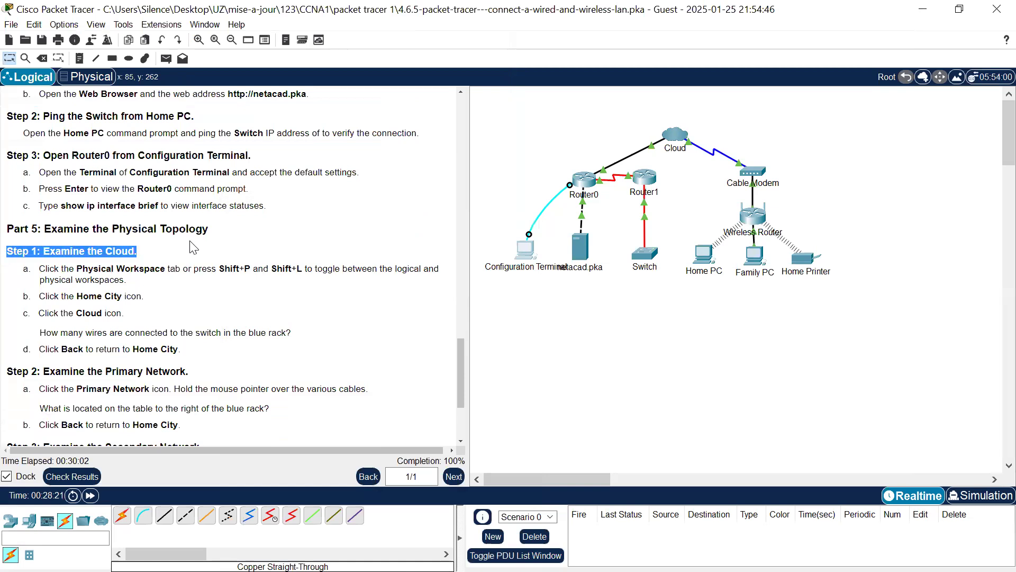
pyautogui.click(147, 239)
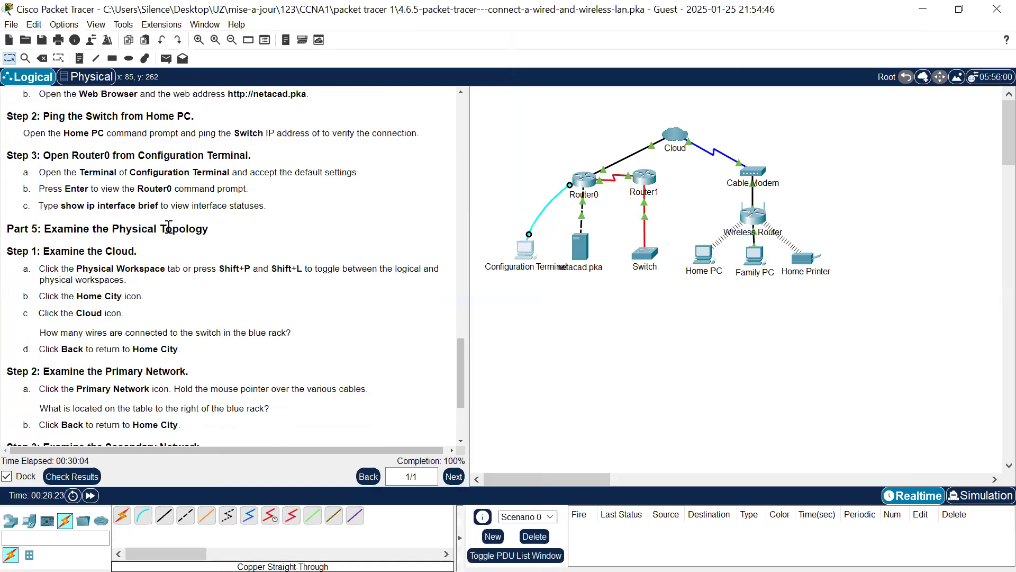
pyautogui.scroll(2, 258, 275)
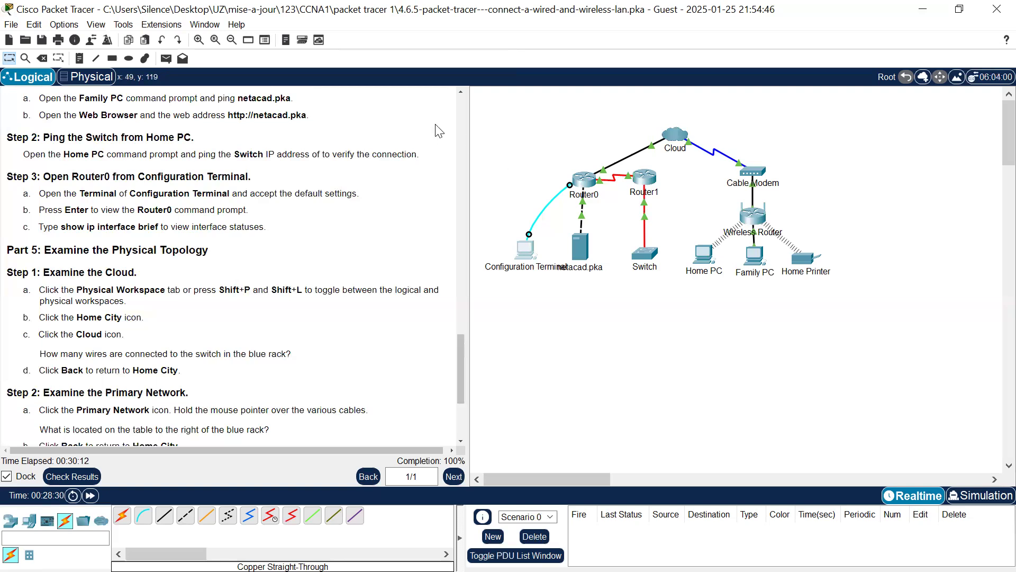
# Enable Always Show Port Labels in Logical Workspace in the Preferences and close them
pyautogui.press('alt')
pyautogui.hotkey('alt', 'f')
pyautogui.press('Escape')
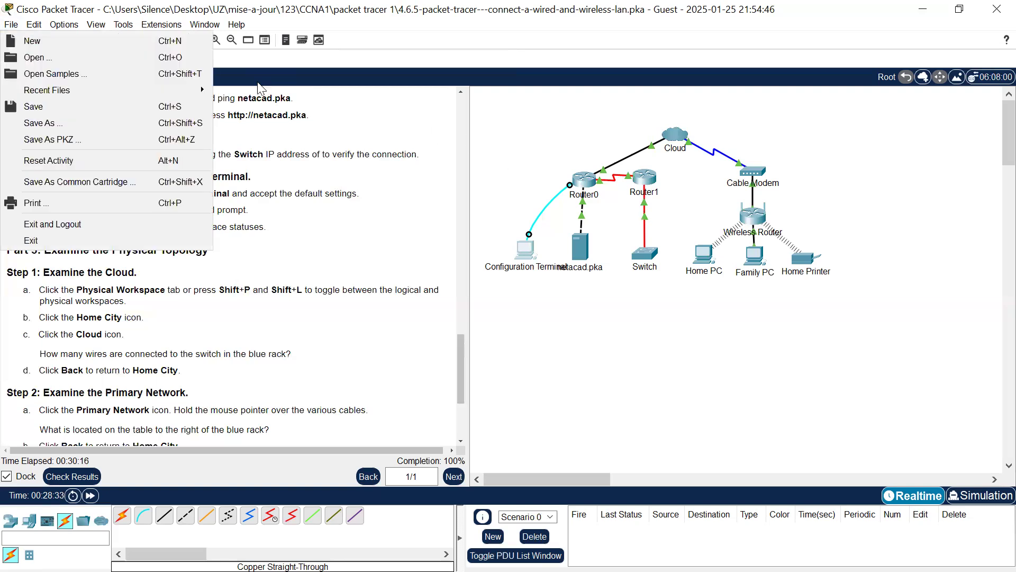
pyautogui.press('Right')
pyautogui.press('Right')
pyautogui.press('Down')
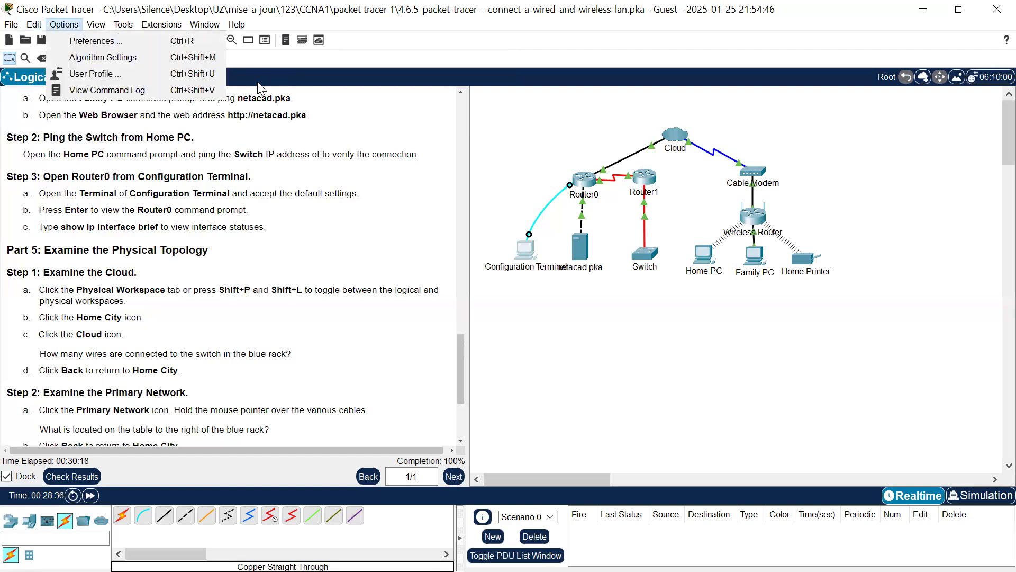
pyautogui.press('Escape')
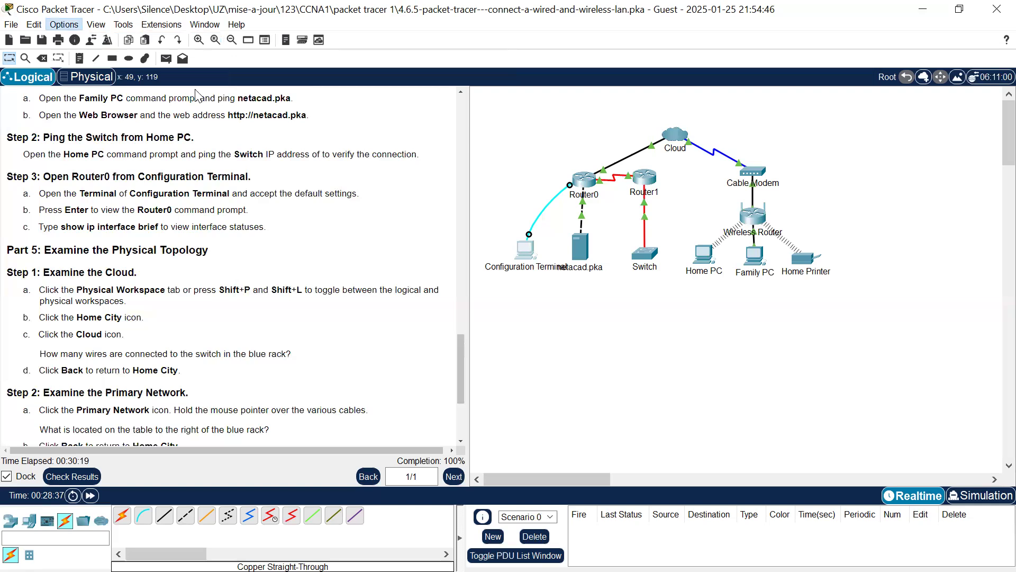
pyautogui.hotkey('ctrl', 'r')
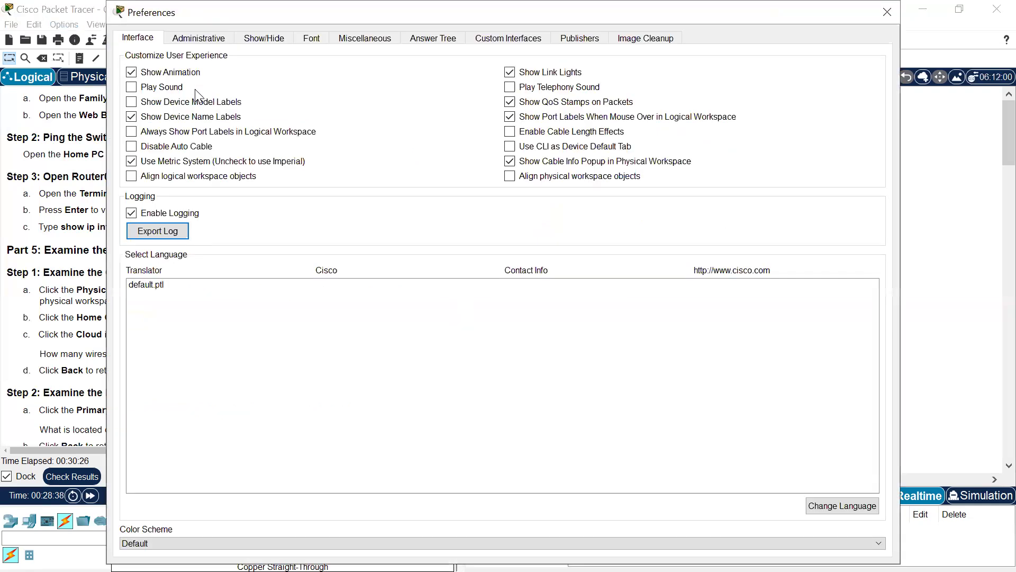
pyautogui.click(131, 132)
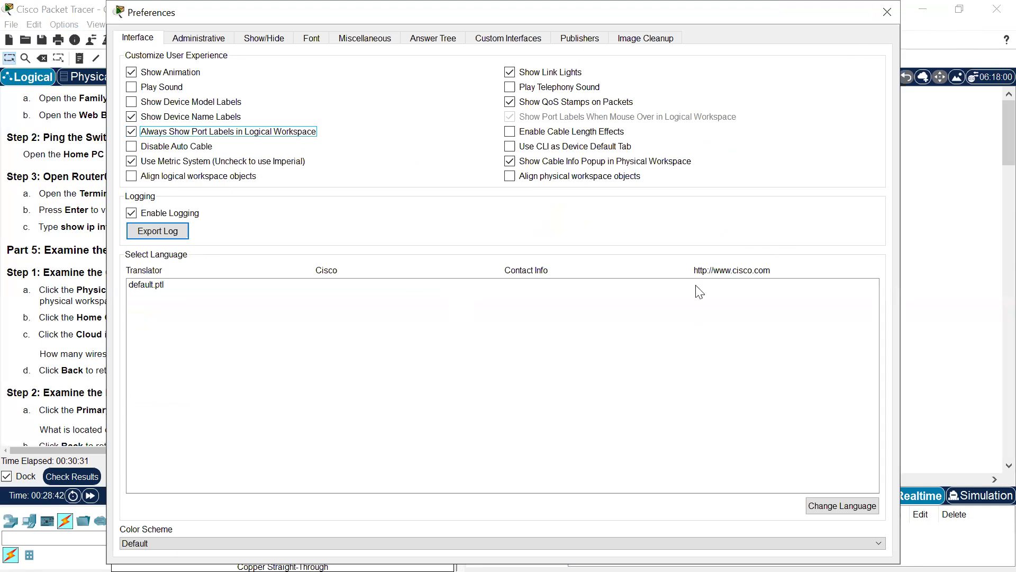
pyautogui.press('Escape')
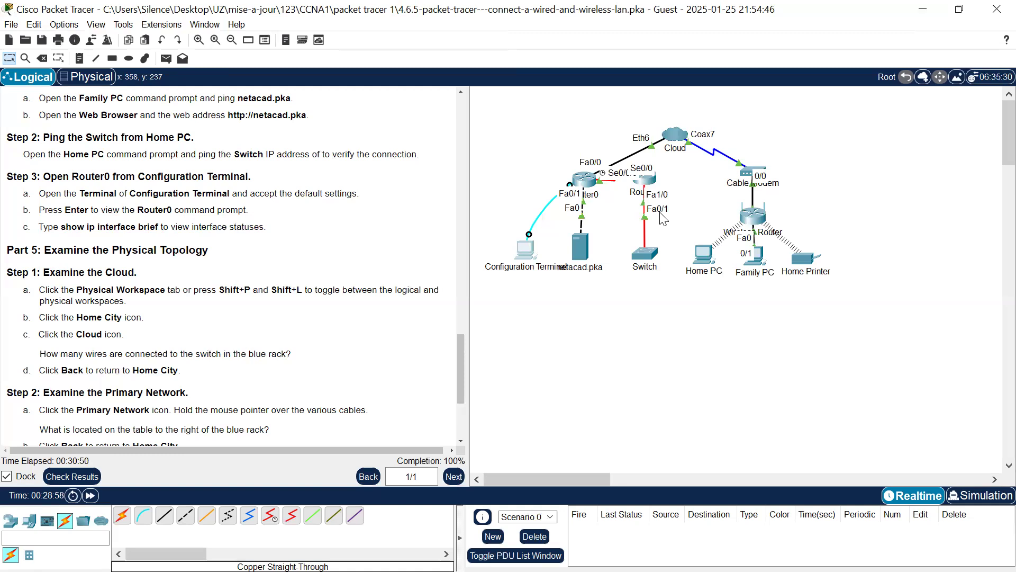
# Switch to the physical workspace, examine the Cloud's rack wiring inside Home City, and return to Home City
pyautogui.click(91, 78)
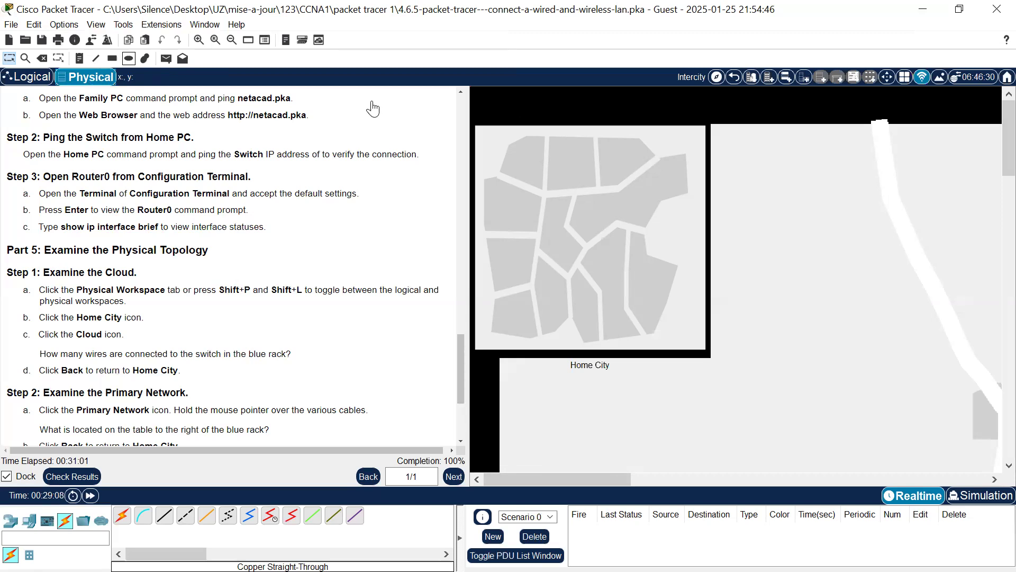
pyautogui.click(597, 260)
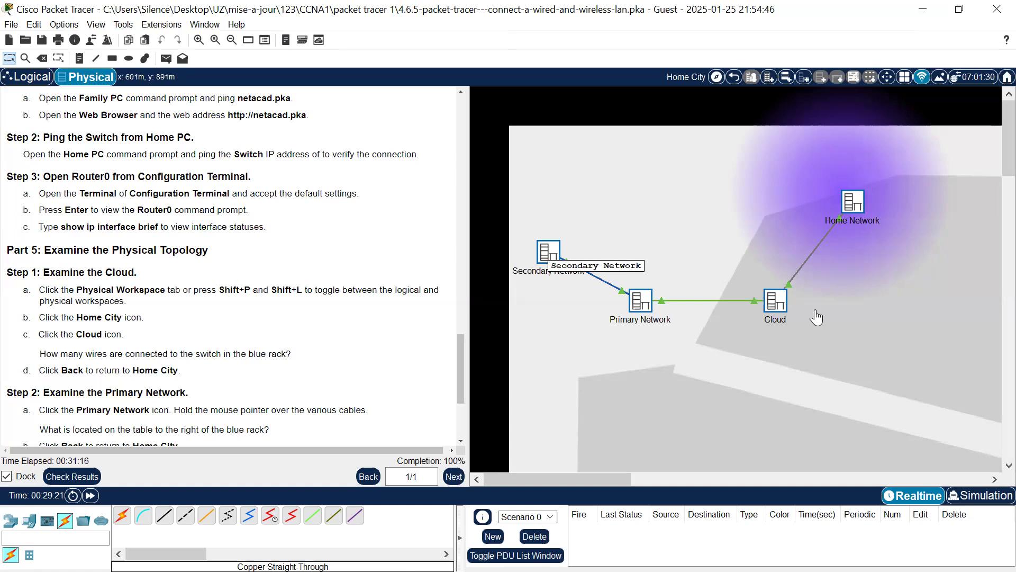
pyautogui.click(782, 307)
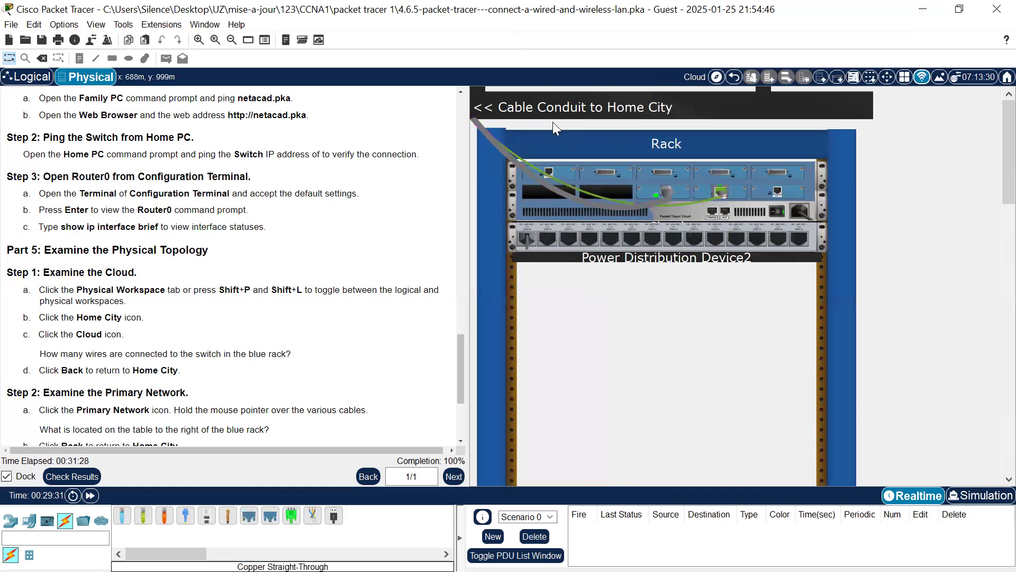
pyautogui.click(734, 78)
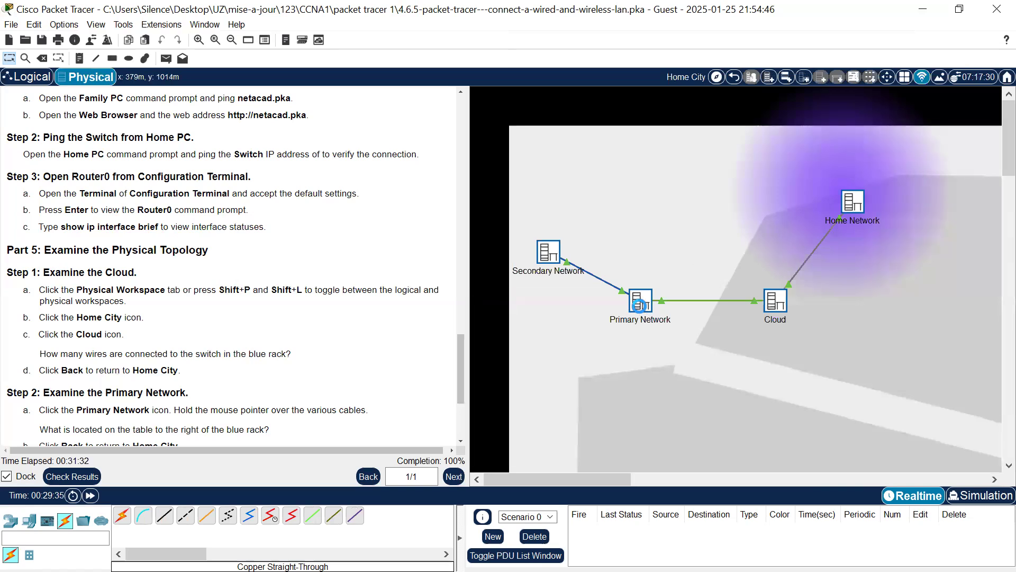
# Examine the racks and cabling of the Primary Network and the Secondary Network, returning to Home City after each
pyautogui.click(639, 306)
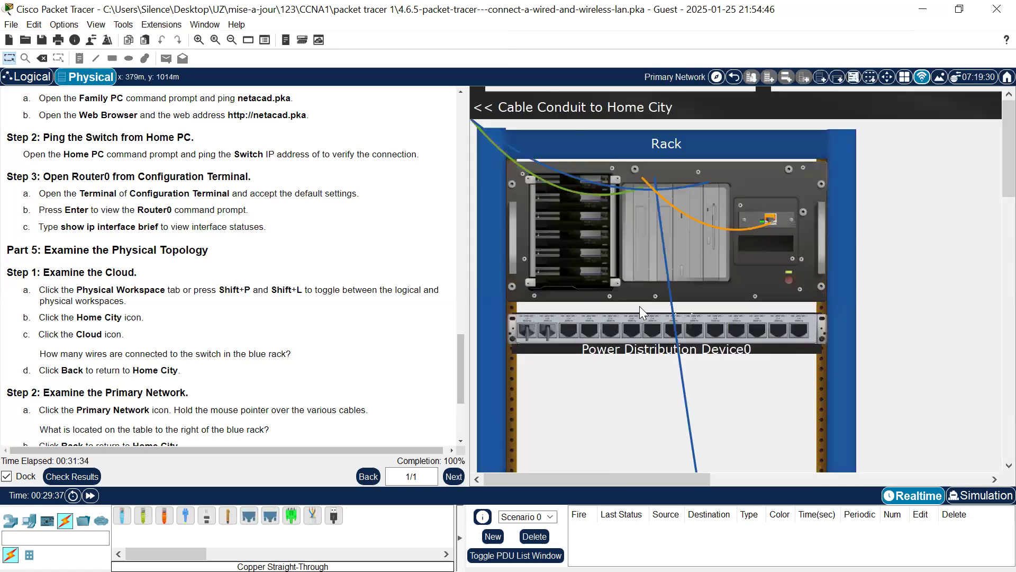
pyautogui.scroll(-3, 659, 272)
pyautogui.scroll(3, 660, 279)
pyautogui.click(734, 77)
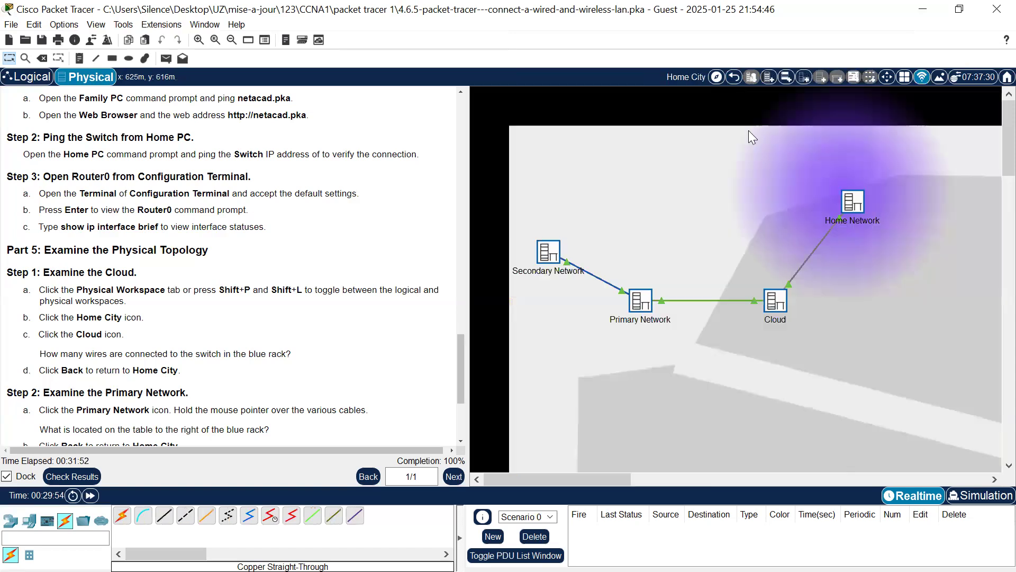
pyautogui.click(549, 253)
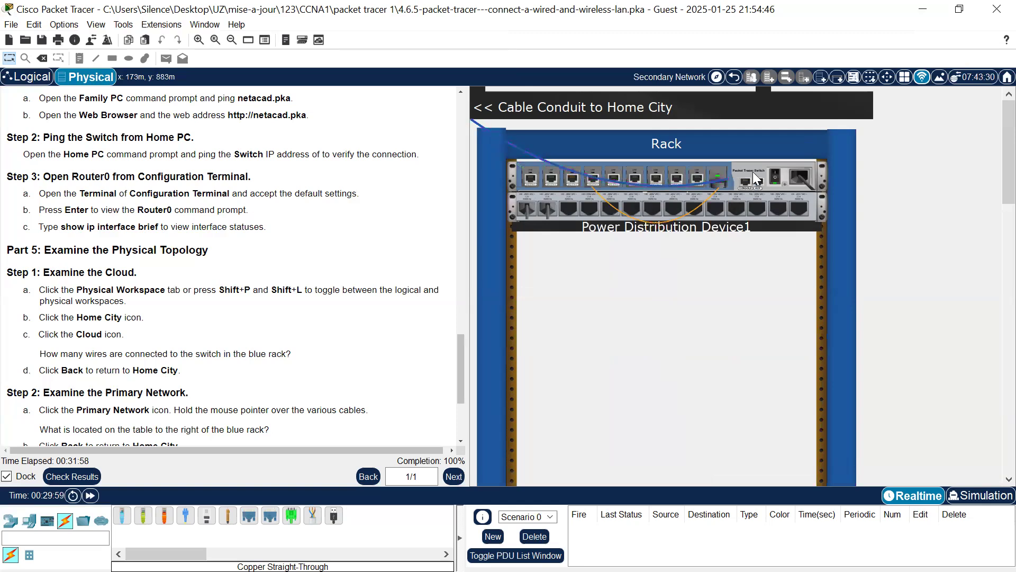
pyautogui.click(744, 114)
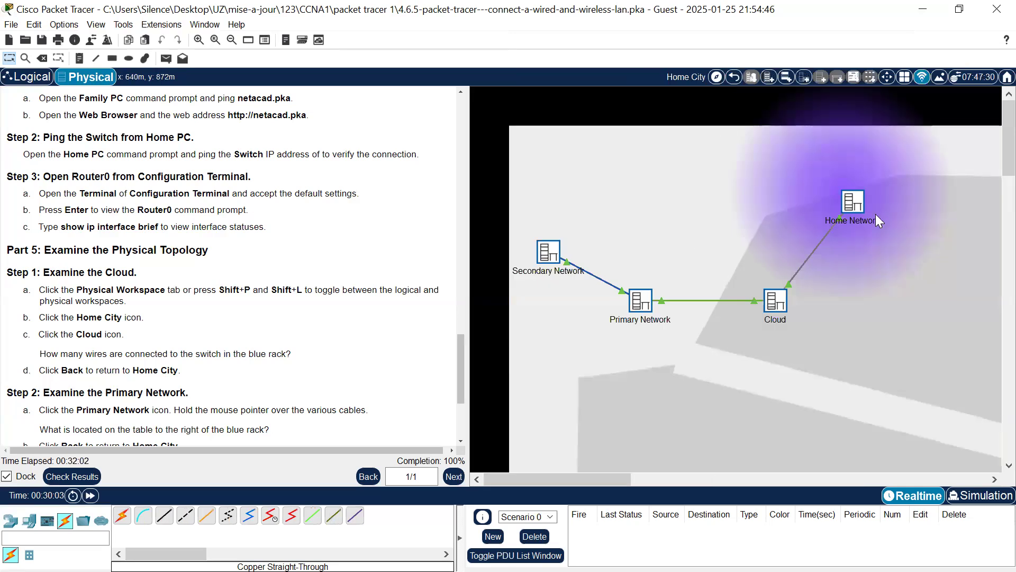
# Open the Home Network from Home City and examine the tables, PCs, printer, wireless router, cable modem and their cabling
pyautogui.click(853, 201)
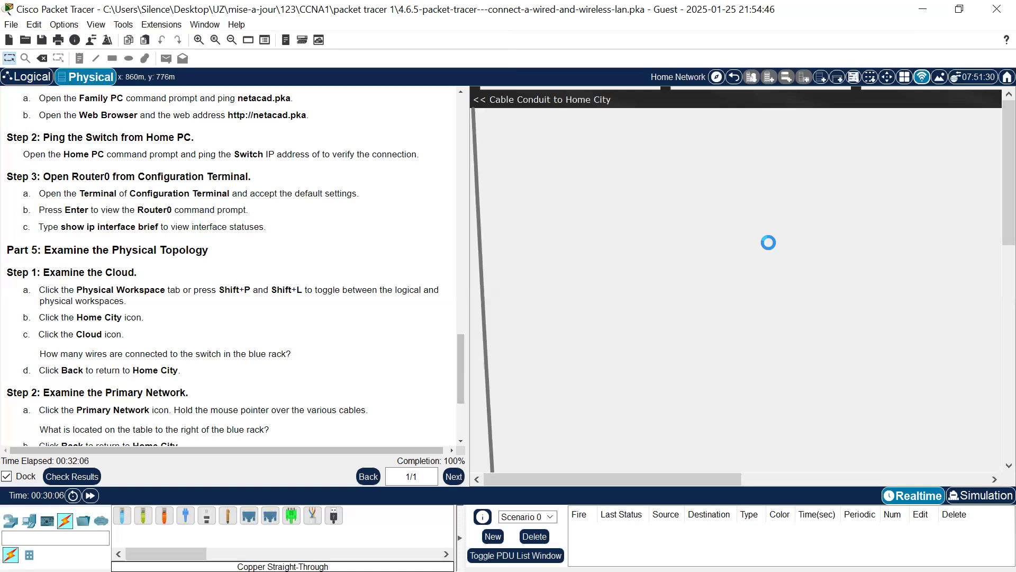
pyautogui.scroll(-1, 760, 244)
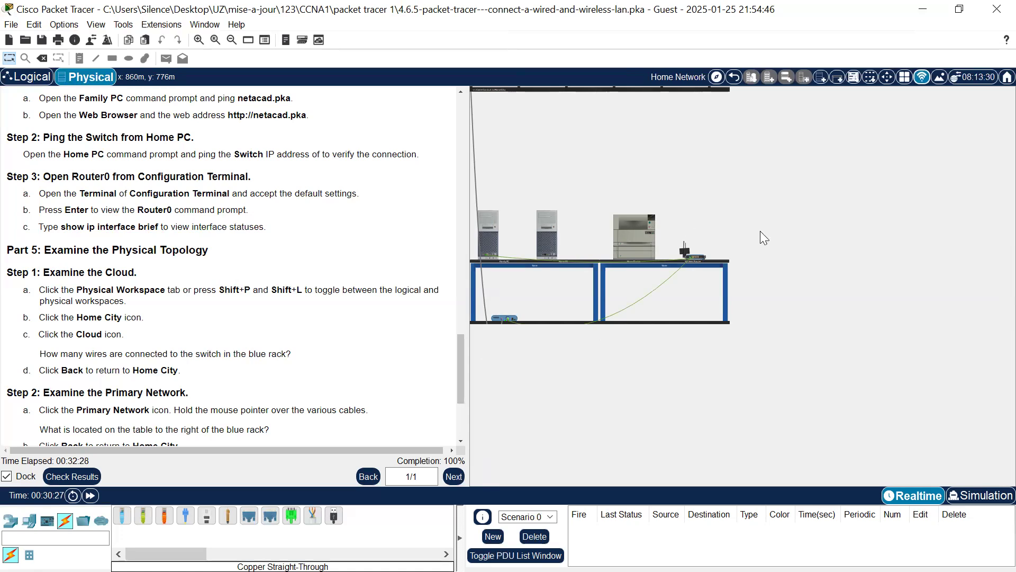
pyautogui.scroll(5, 760, 230)
pyautogui.scroll(-10, 787, 244)
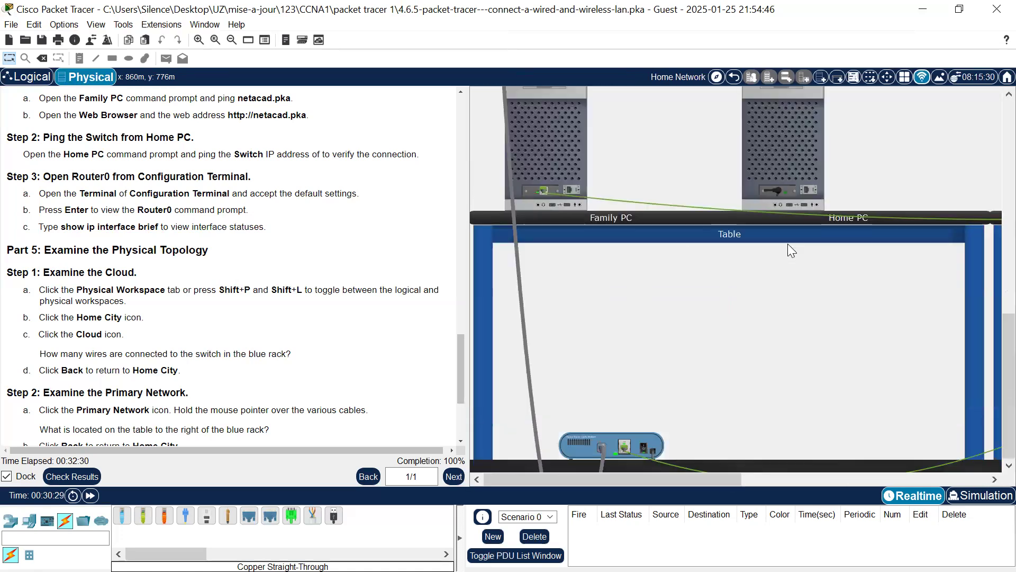
pyautogui.scroll(1, 788, 243)
pyautogui.moveTo(677, 470); pyautogui.dragTo(909, 374)
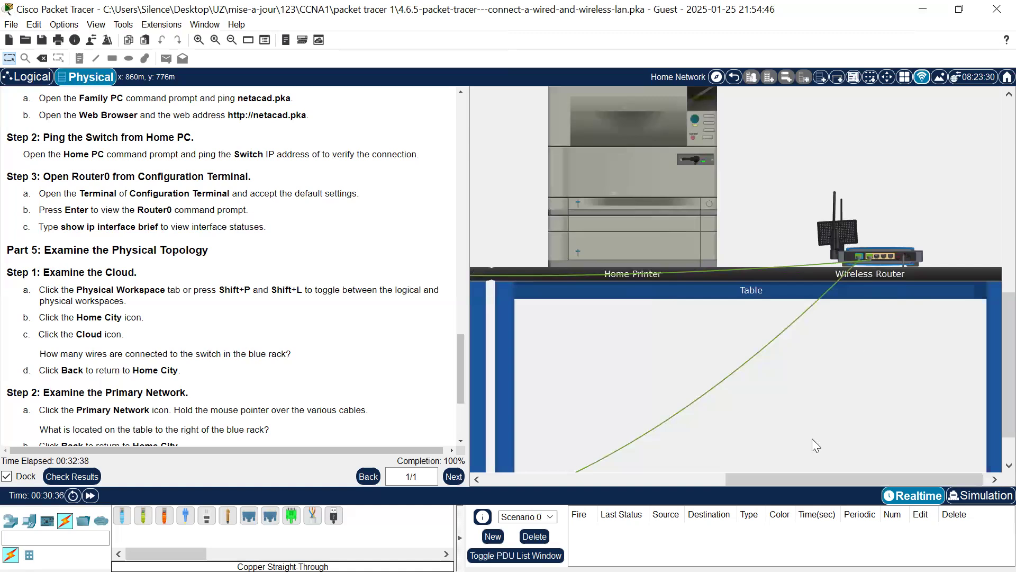
pyautogui.moveTo(791, 478); pyautogui.dragTo(698, 415)
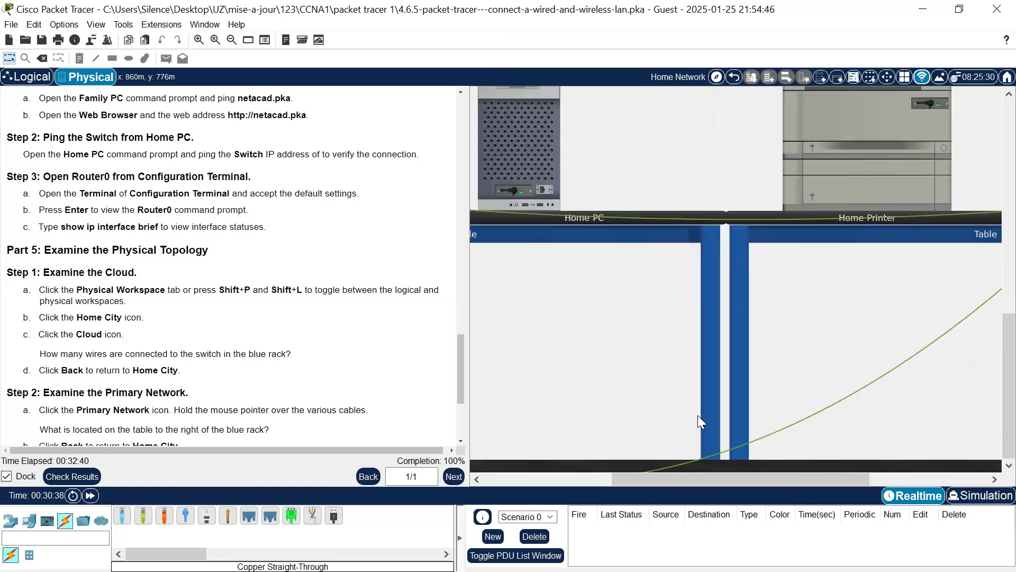
pyautogui.moveTo(678, 481); pyautogui.dragTo(546, 489)
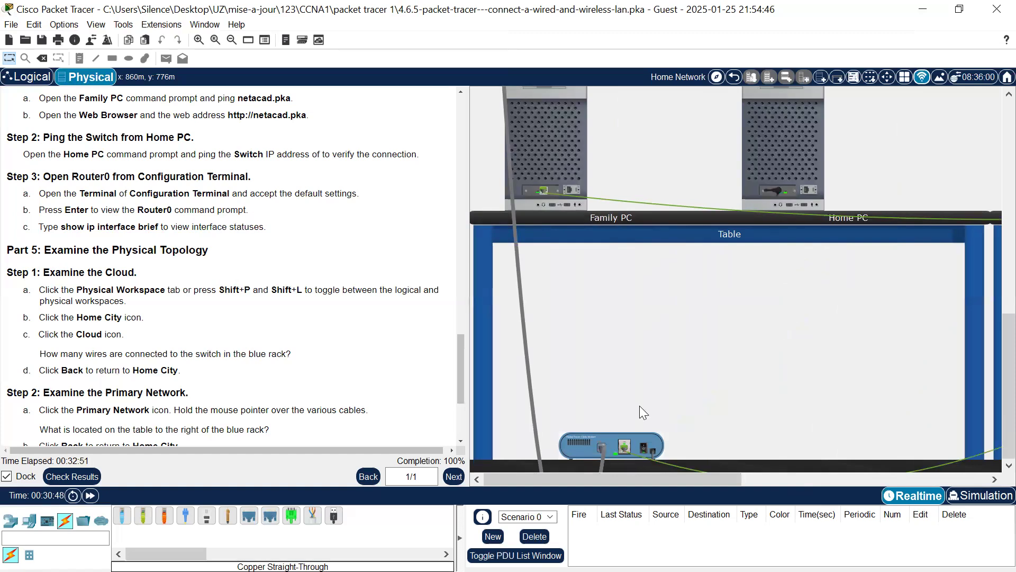
pyautogui.scroll(-5, 611, 321)
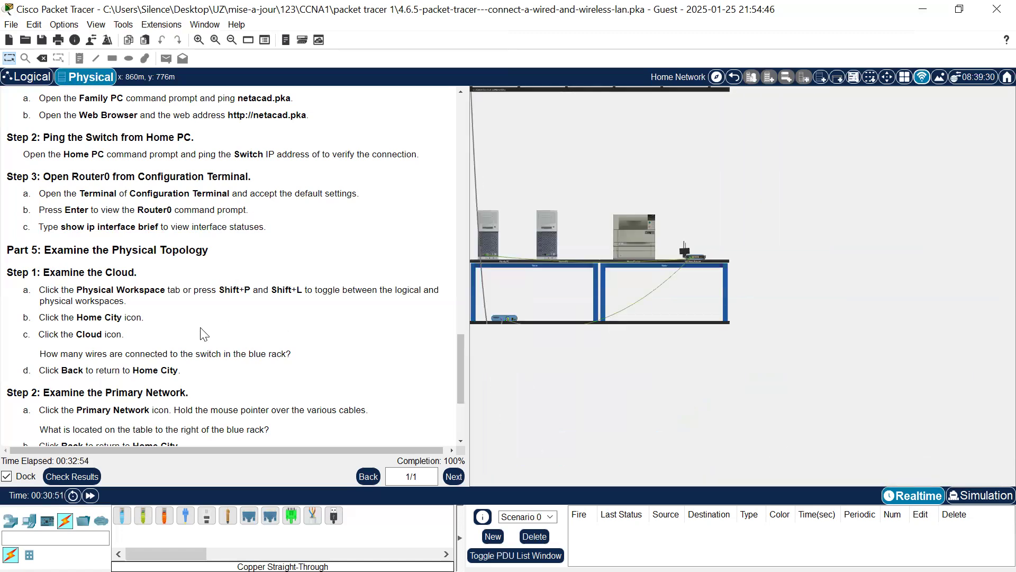
# Review the remaining Part 5 instructions, the objectives and the addressing table, ending at the Home Network step
pyautogui.scroll(-5, 204, 334)
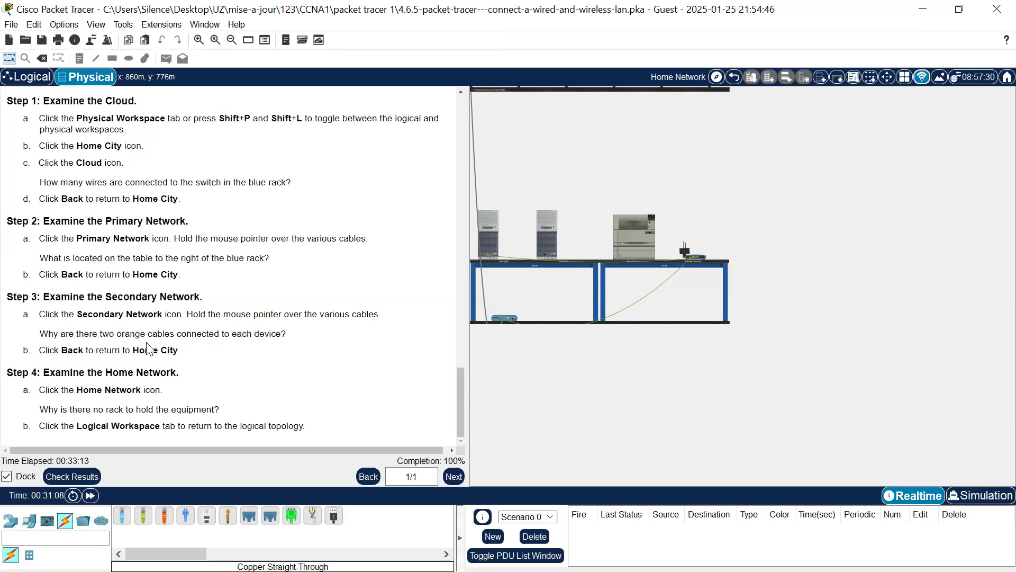
pyautogui.scroll(20, 149, 349)
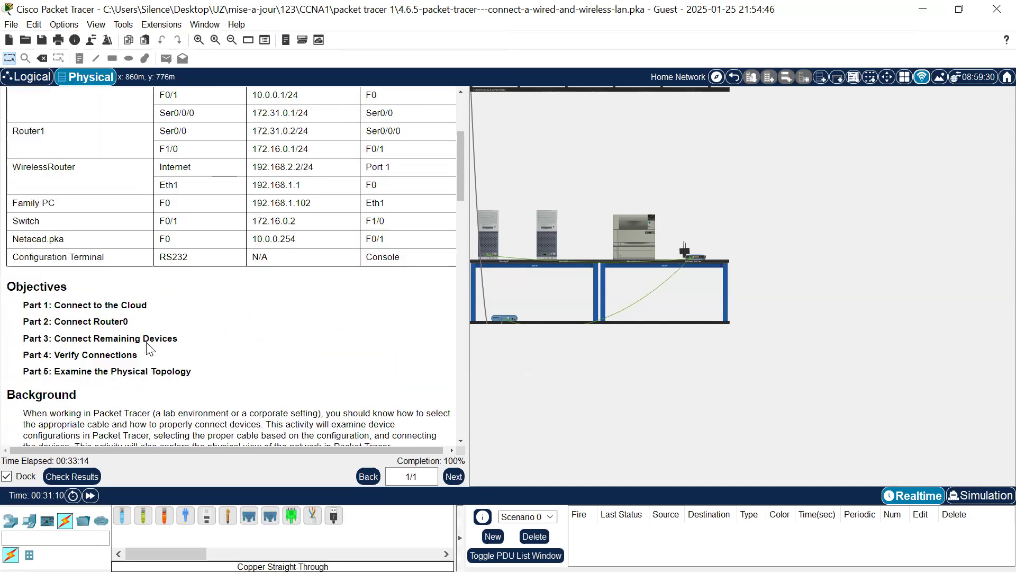
pyautogui.scroll(3, 149, 349)
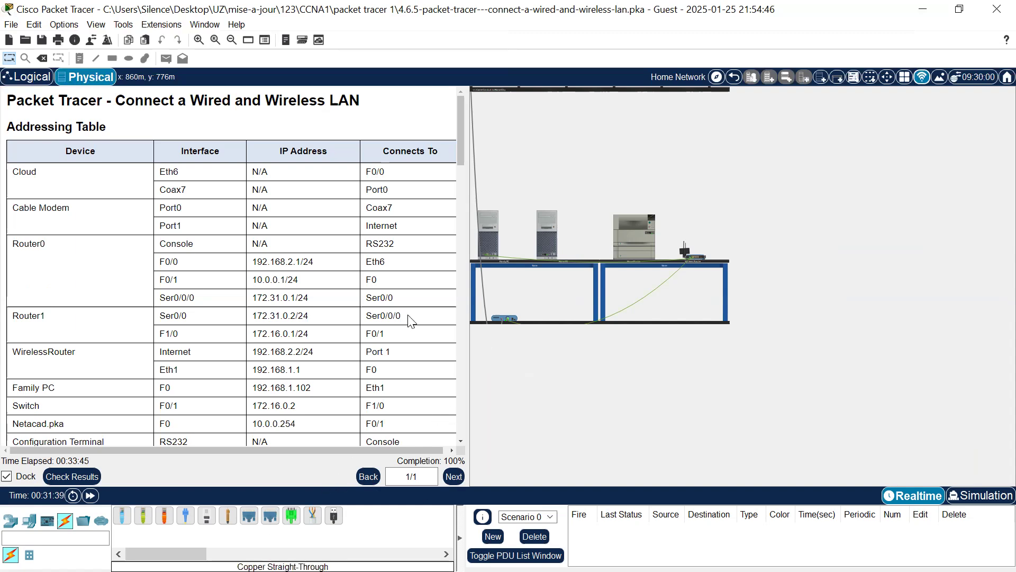
pyautogui.scroll(-15, 411, 321)
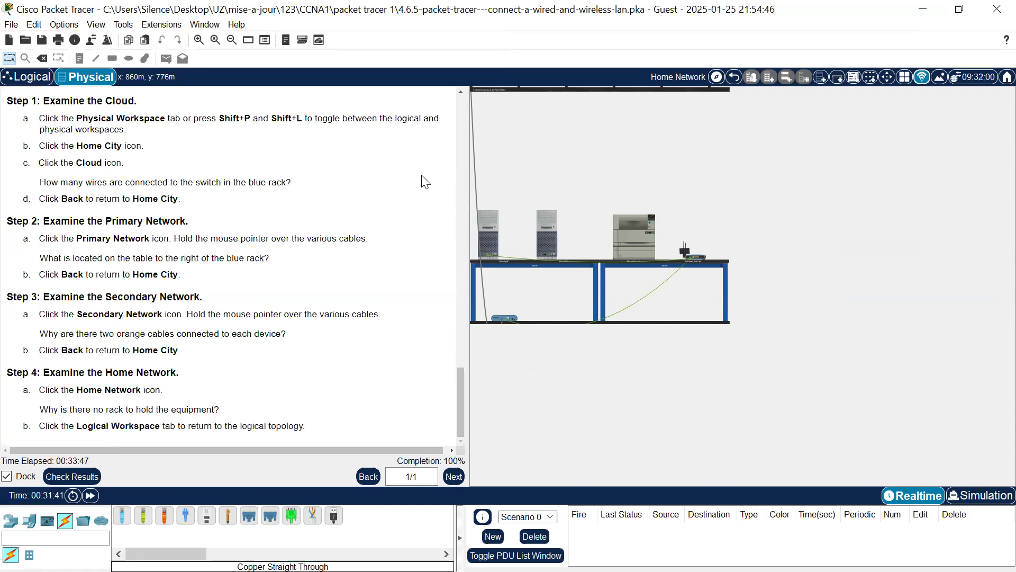